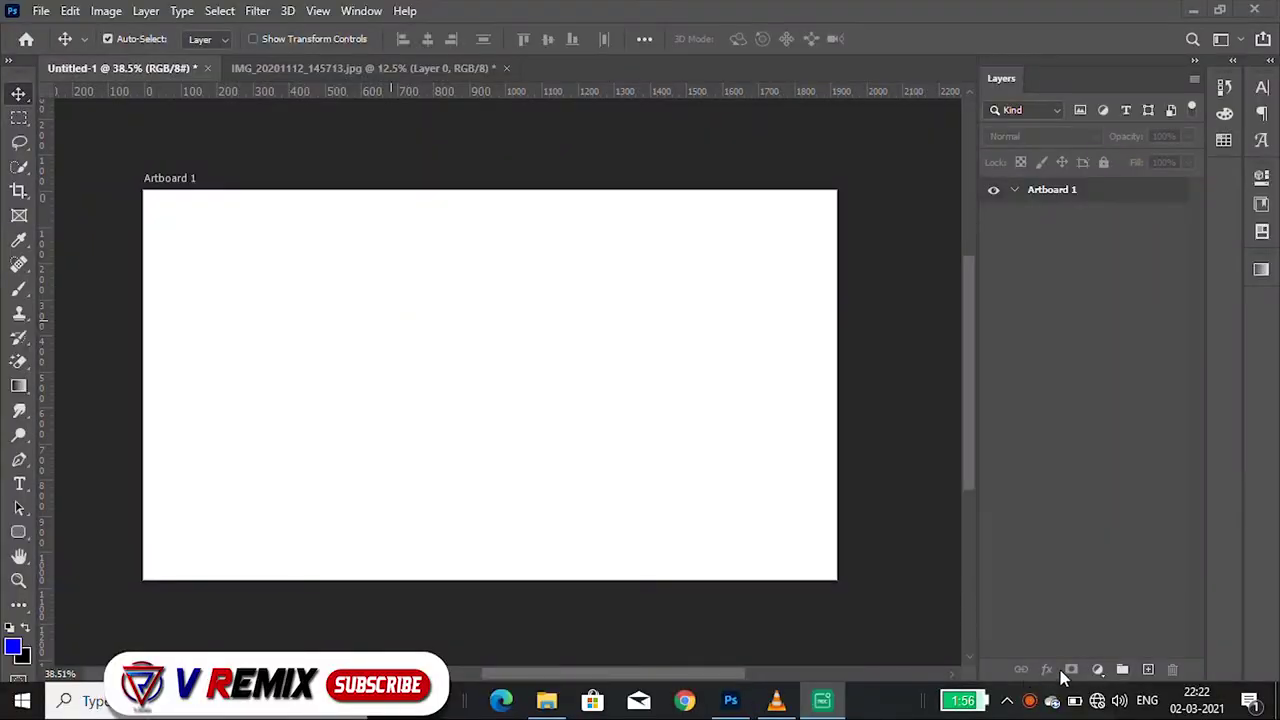
# - Zoom in slightly on the blank Artboard 1 and select the Rectangular Marquee tool
pyautogui.scroll(1, 475, 368)
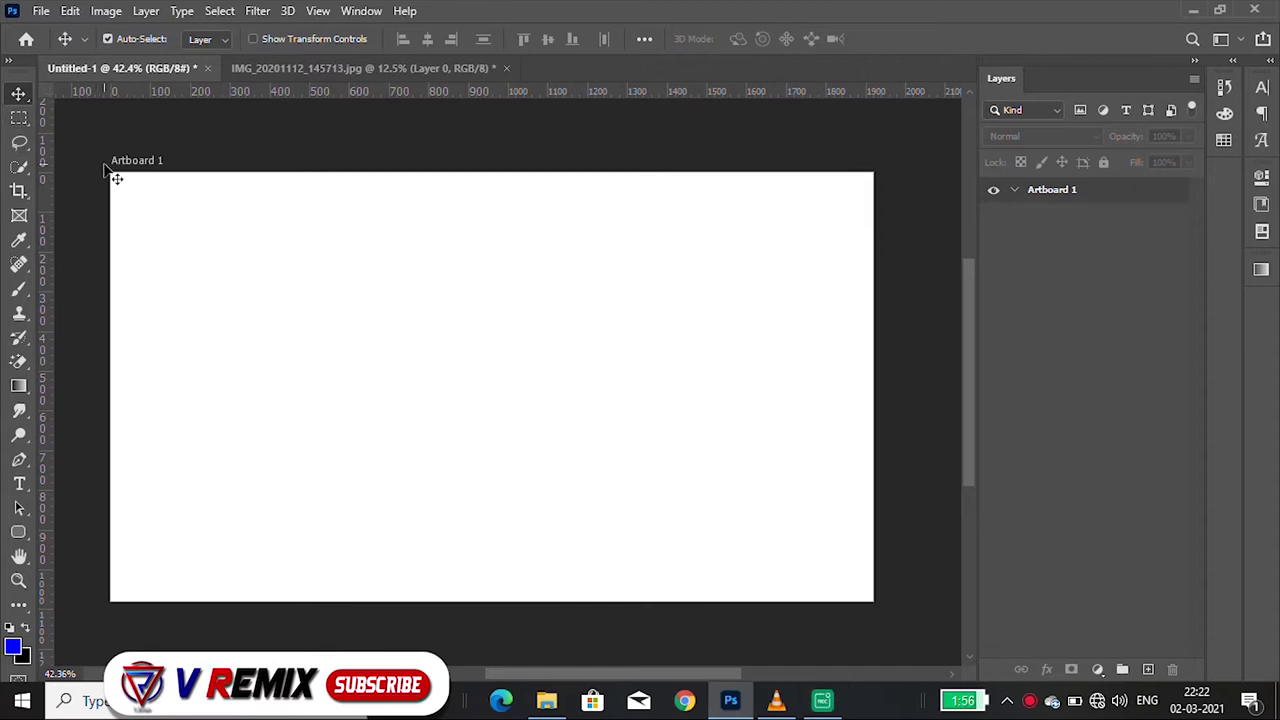
pyautogui.click(19, 117)
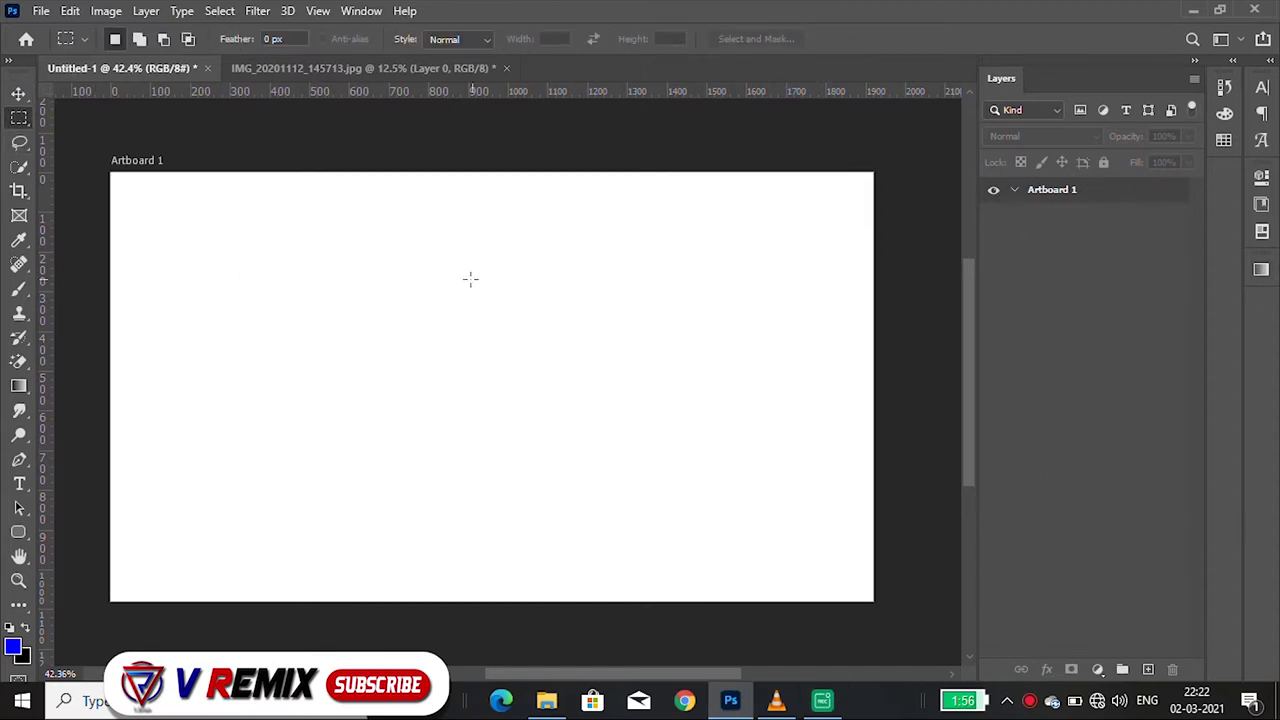
# - Fill a square selection with black on a new layer, with Artboard 1 moved above Layer 1
pyautogui.moveTo(339, 322); pyautogui.dragTo(490, 473)
pyautogui.click(1148, 669)
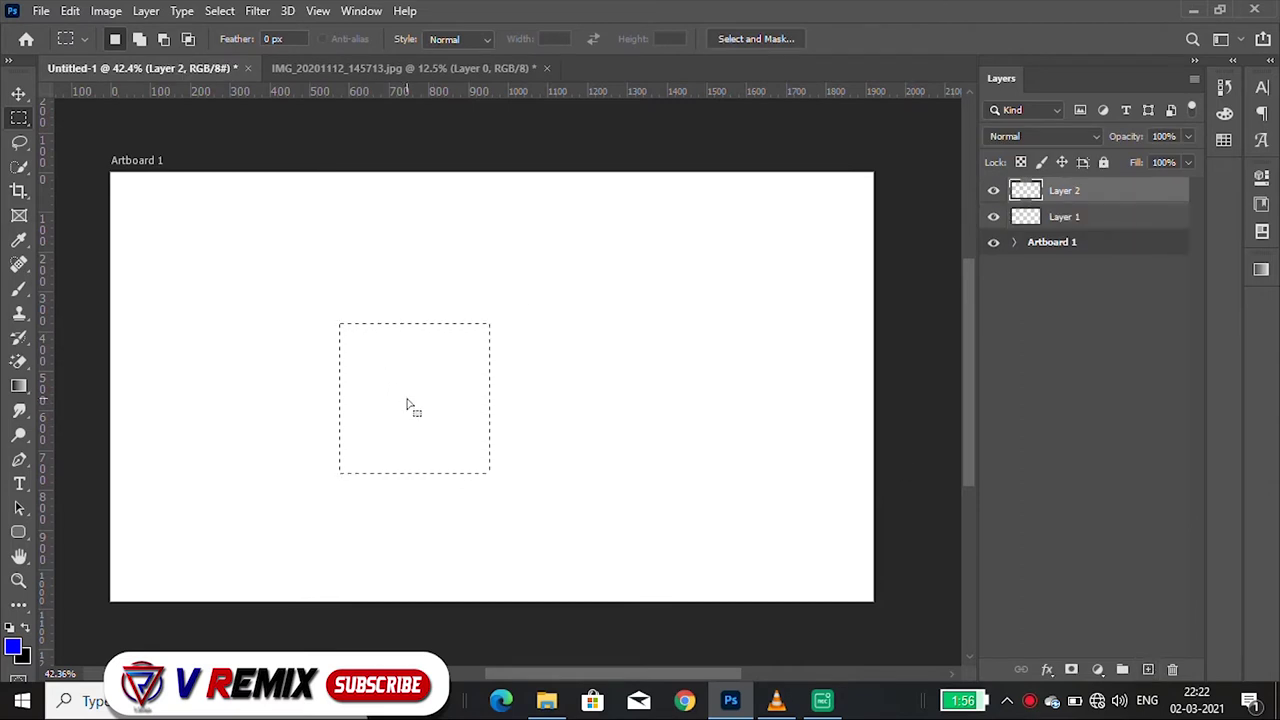
pyautogui.hotkey('ctrl', 'BackSpace')
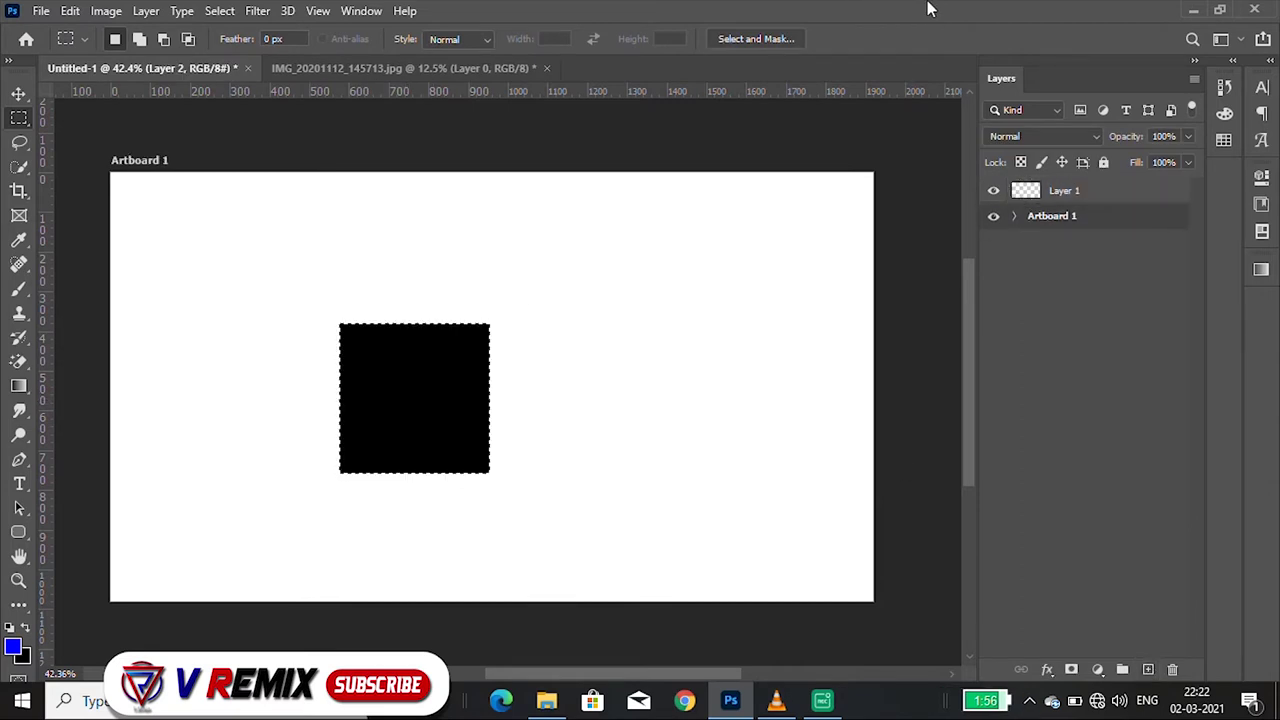
pyautogui.click(1014, 218)
pyautogui.moveTo(1088, 220); pyautogui.dragTo(1086, 177)
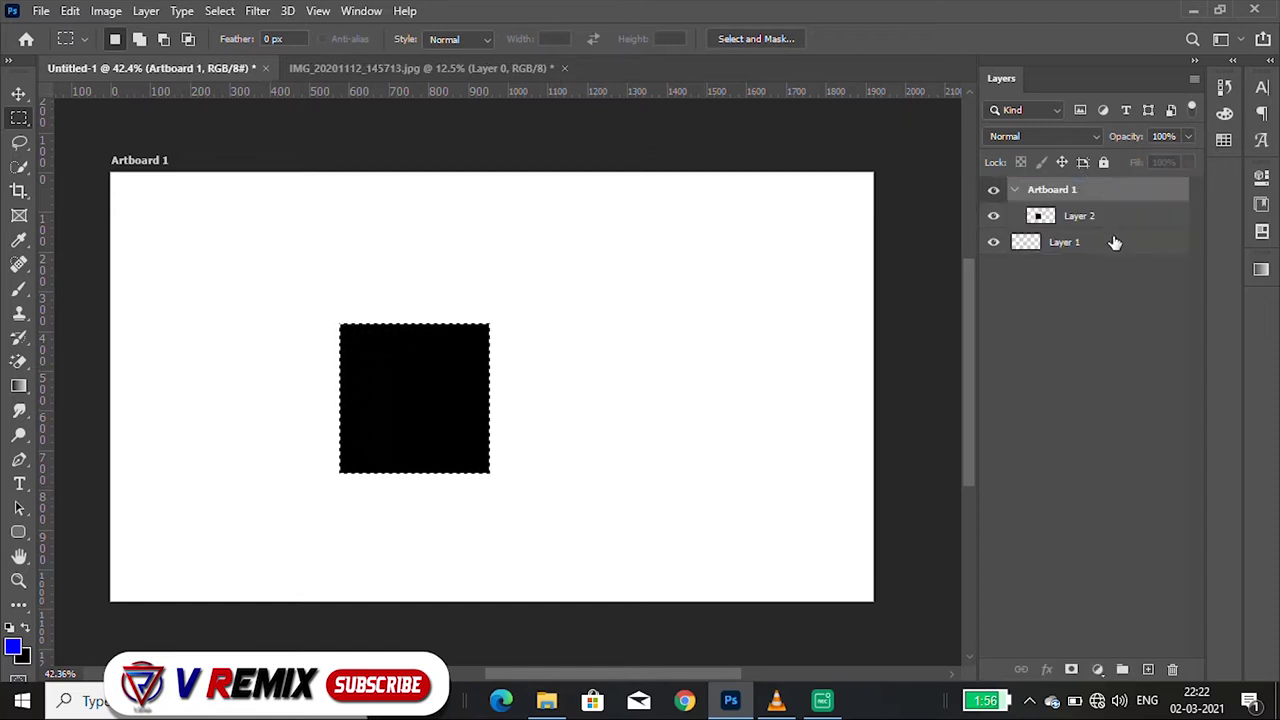
pyautogui.click(1110, 222)
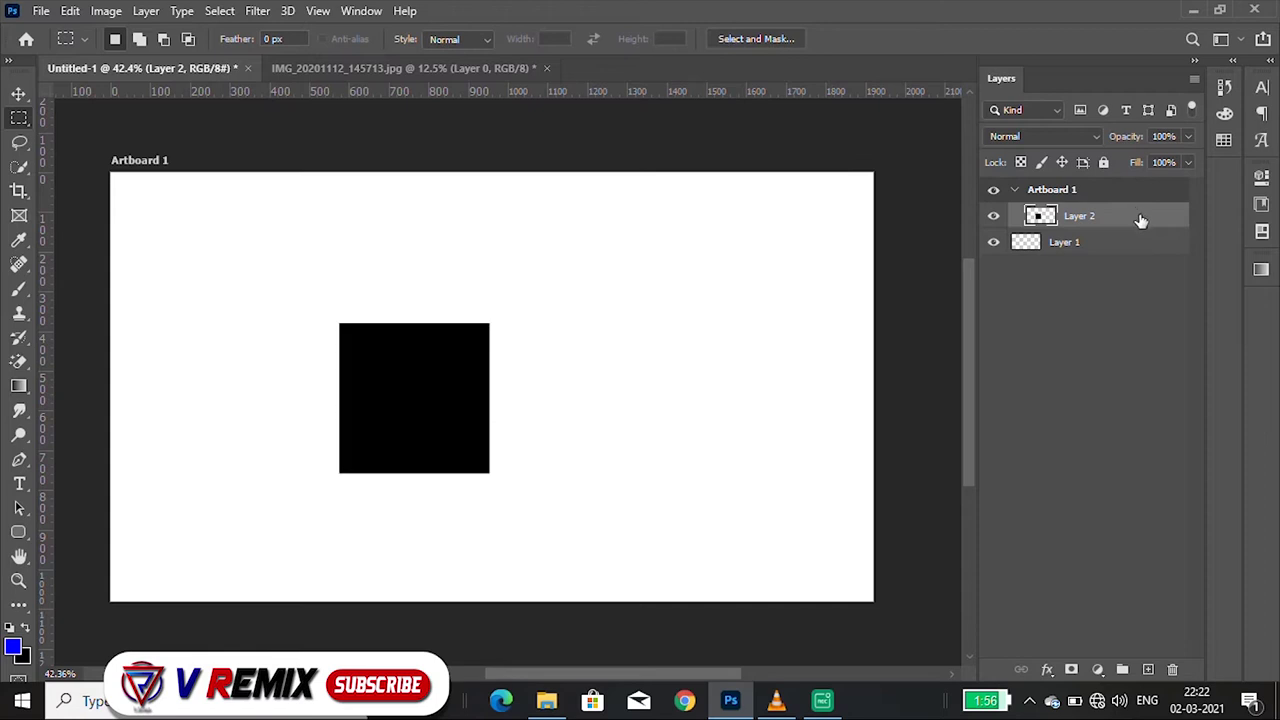
# - Give Layer 2's square a white Stroke and a soft Drop Shadow layer style
pyautogui.doubleClick(1141, 220)
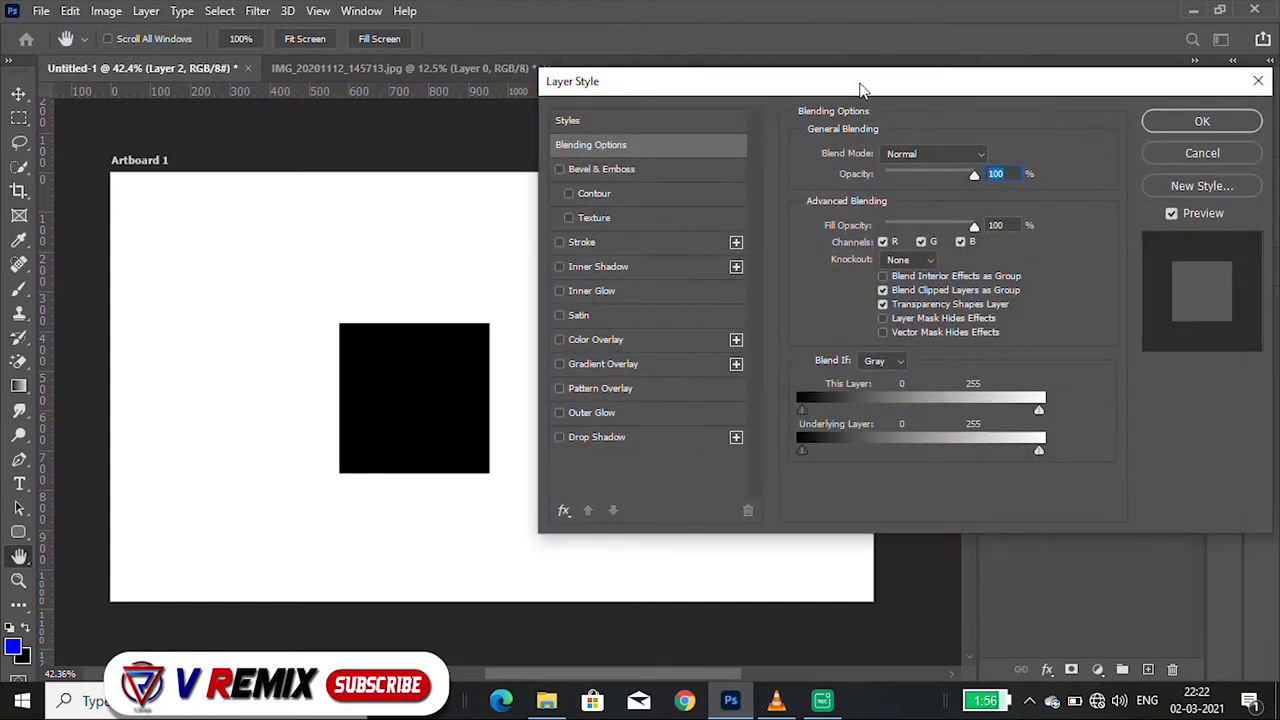
pyautogui.moveTo(862, 90); pyautogui.dragTo(945, 92)
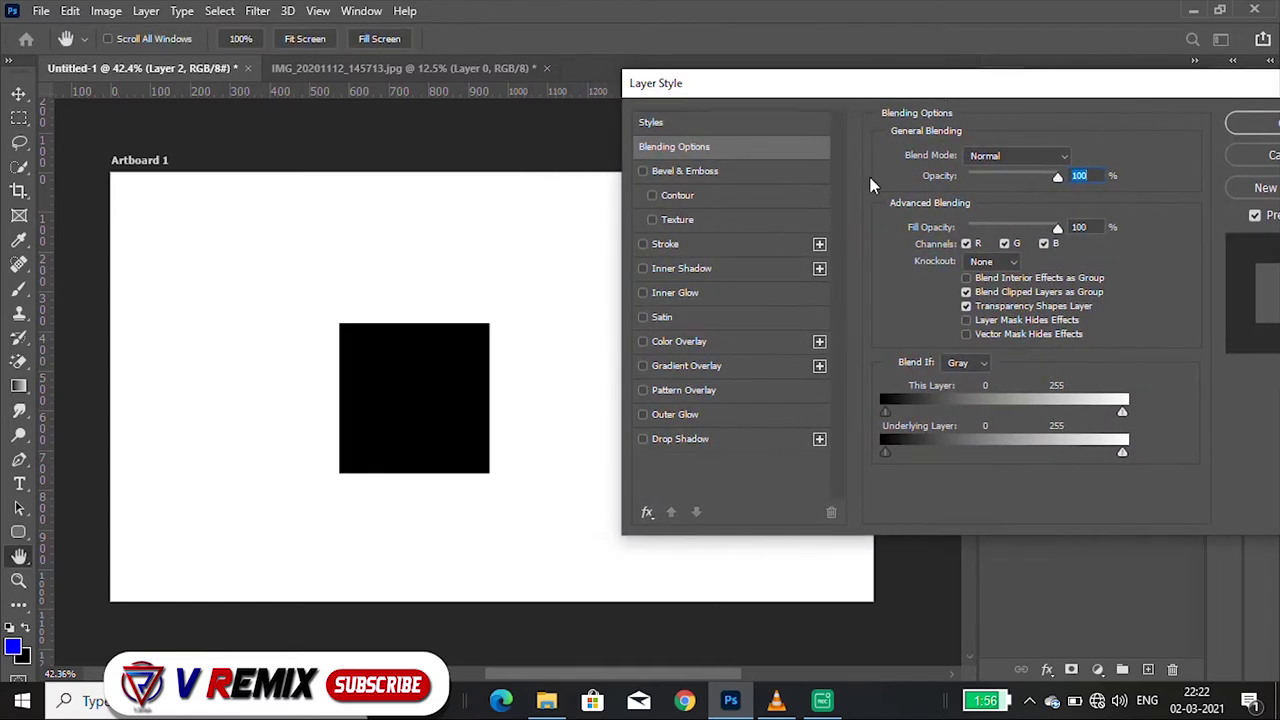
pyautogui.click(643, 244)
pyautogui.click(643, 440)
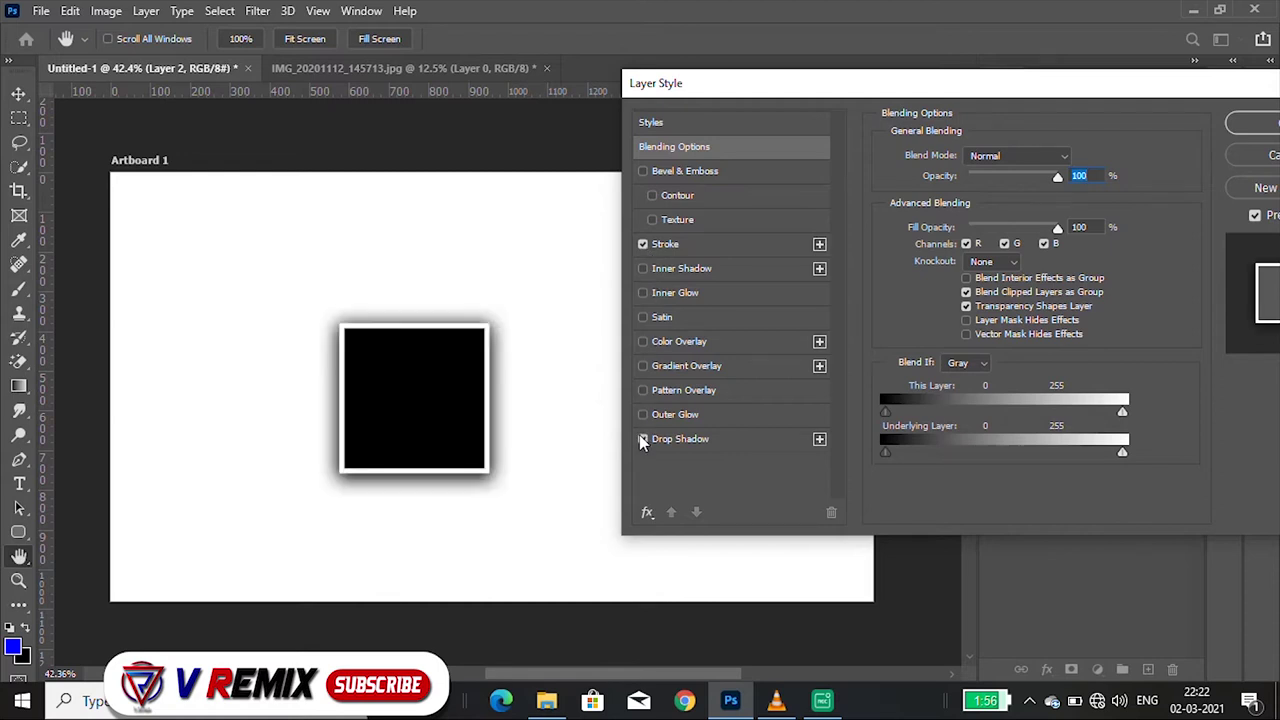
pyautogui.moveTo(1059, 103); pyautogui.dragTo(930, 104)
pyautogui.press('Return')
pyautogui.click(18, 94)
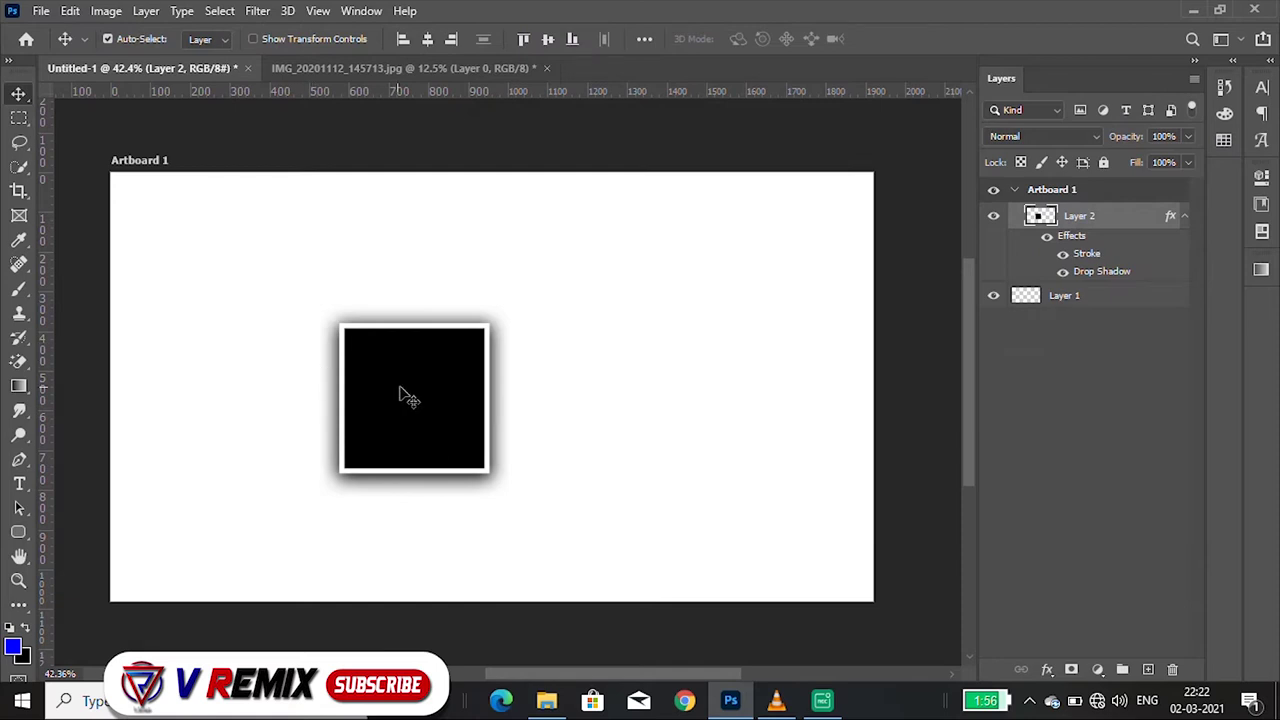
# - Alt-drag the framed square into five scattered, overlapping copies and collapse the layers' effects lists
pyautogui.keyDown('alt'); pyautogui.moveTo(420, 395); pyautogui.dragTo(616, 389); pyautogui.keyUp('alt')
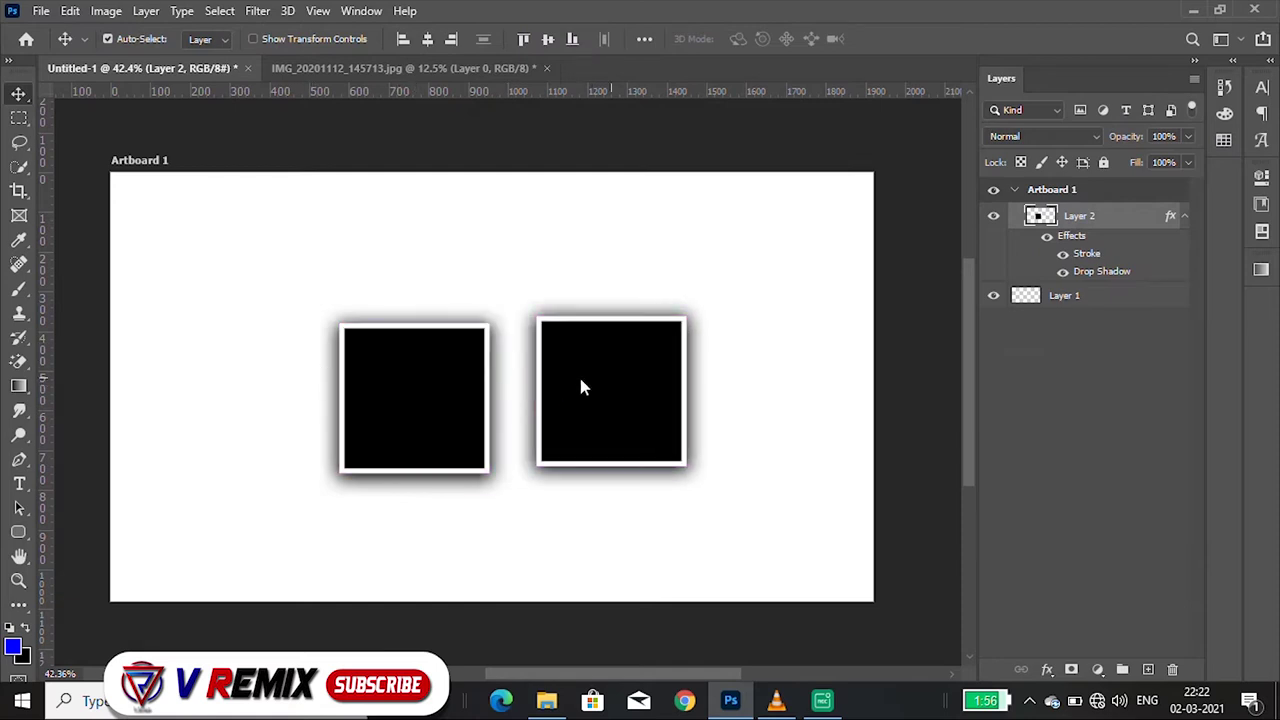
pyautogui.click(1184, 217)
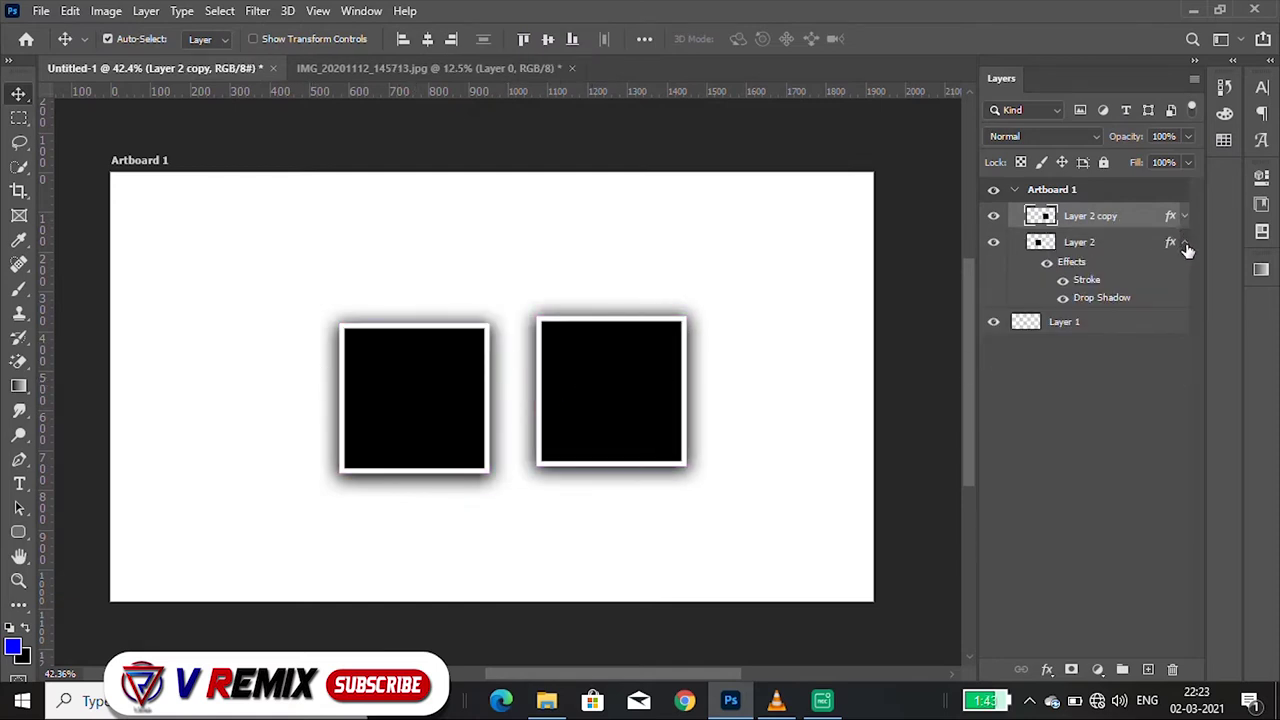
pyautogui.click(1184, 243)
pyautogui.keyDown('alt'); pyautogui.moveTo(620, 392); pyautogui.dragTo(751, 259); pyautogui.keyUp('alt')
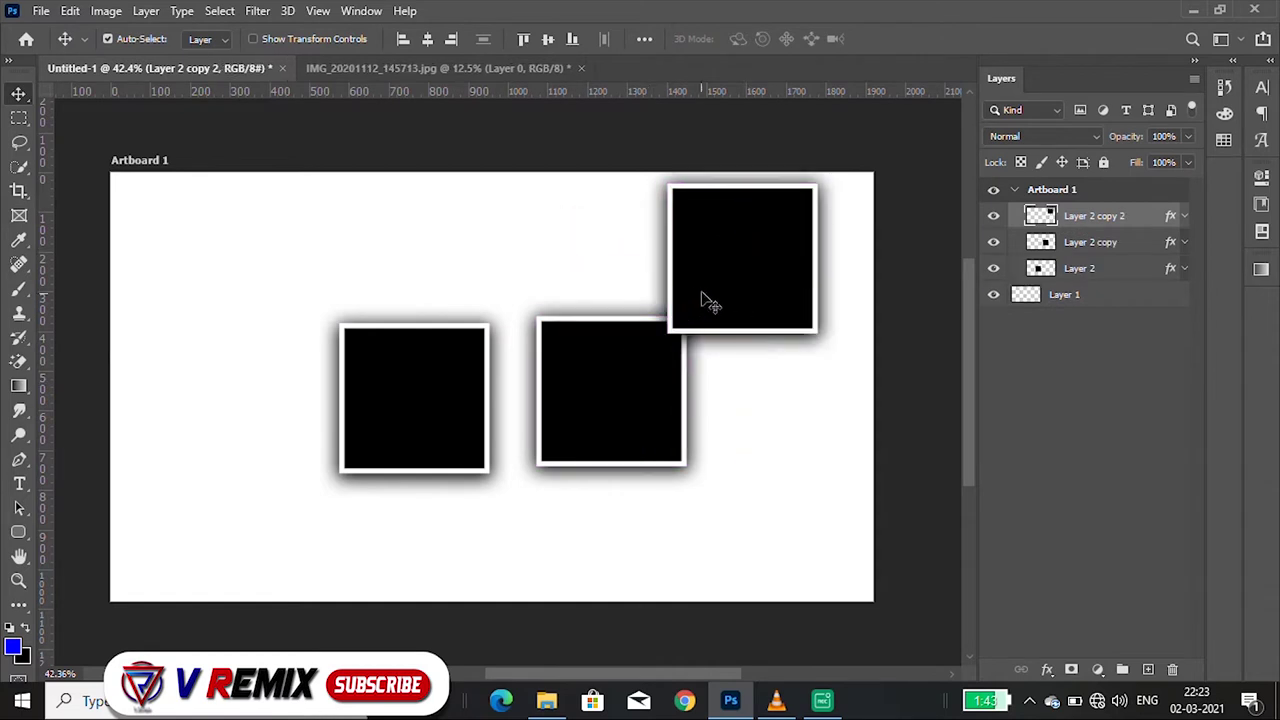
pyautogui.moveTo(778, 307)
pyautogui.keyDown('alt'); pyautogui.mouseDown()
pyautogui.moveTo(497, 322)
pyautogui.moveTo(660, 554)
pyautogui.mouseUp(); pyautogui.keyUp('alt')
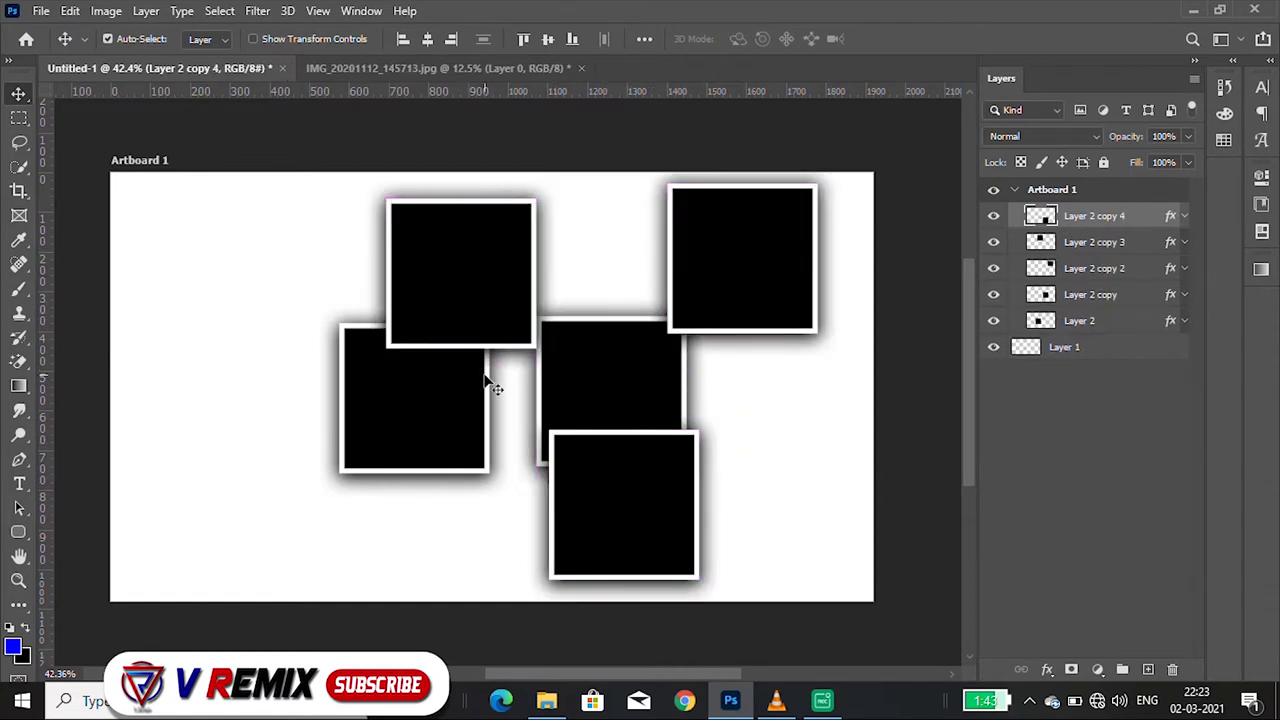
pyautogui.moveTo(450, 408); pyautogui.dragTo(300, 510)
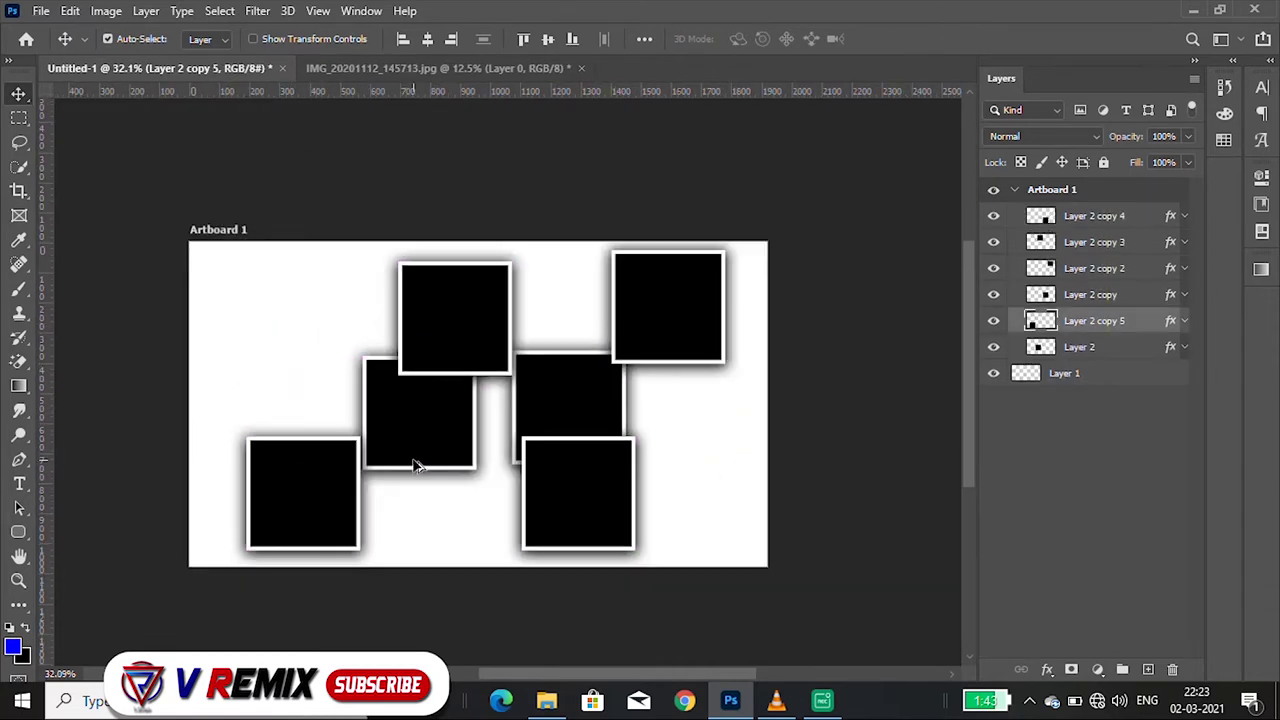
pyautogui.scroll(-1, 450, 446)
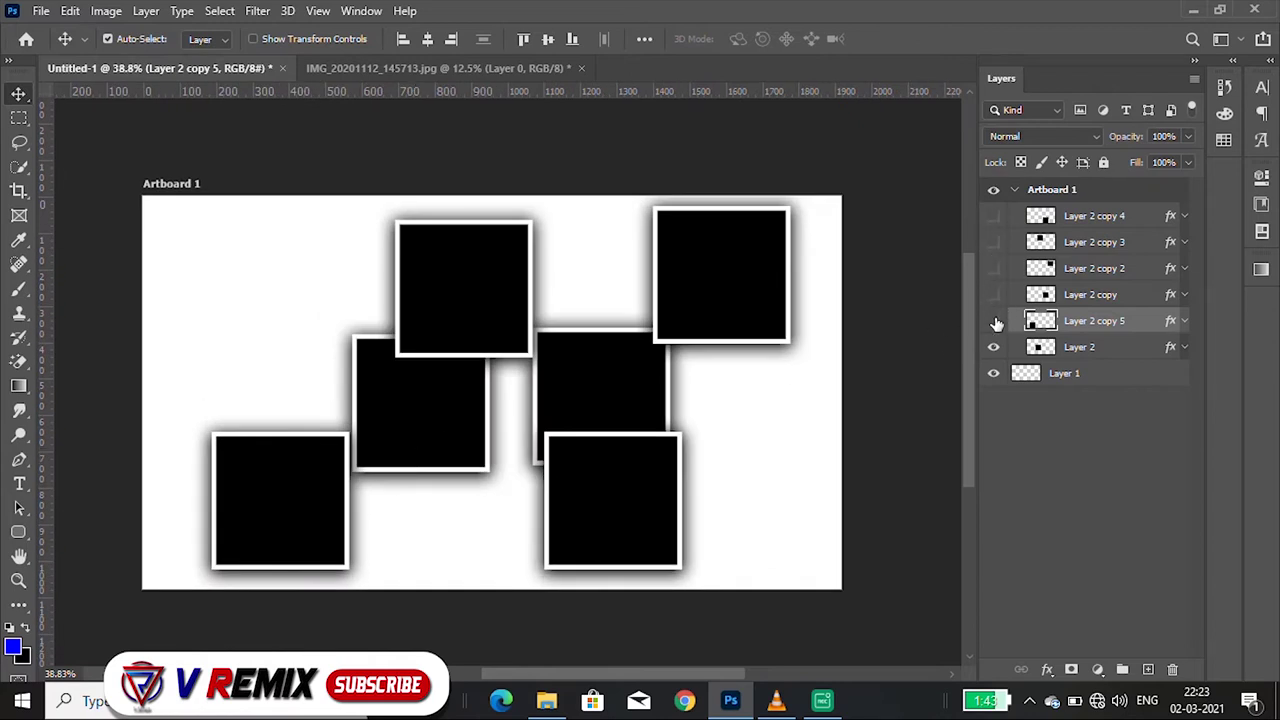
pyautogui.click(995, 346)
# - Drag the portrait photo from its document onto Artboard 1 as a new layer
pyautogui.click(408, 70)
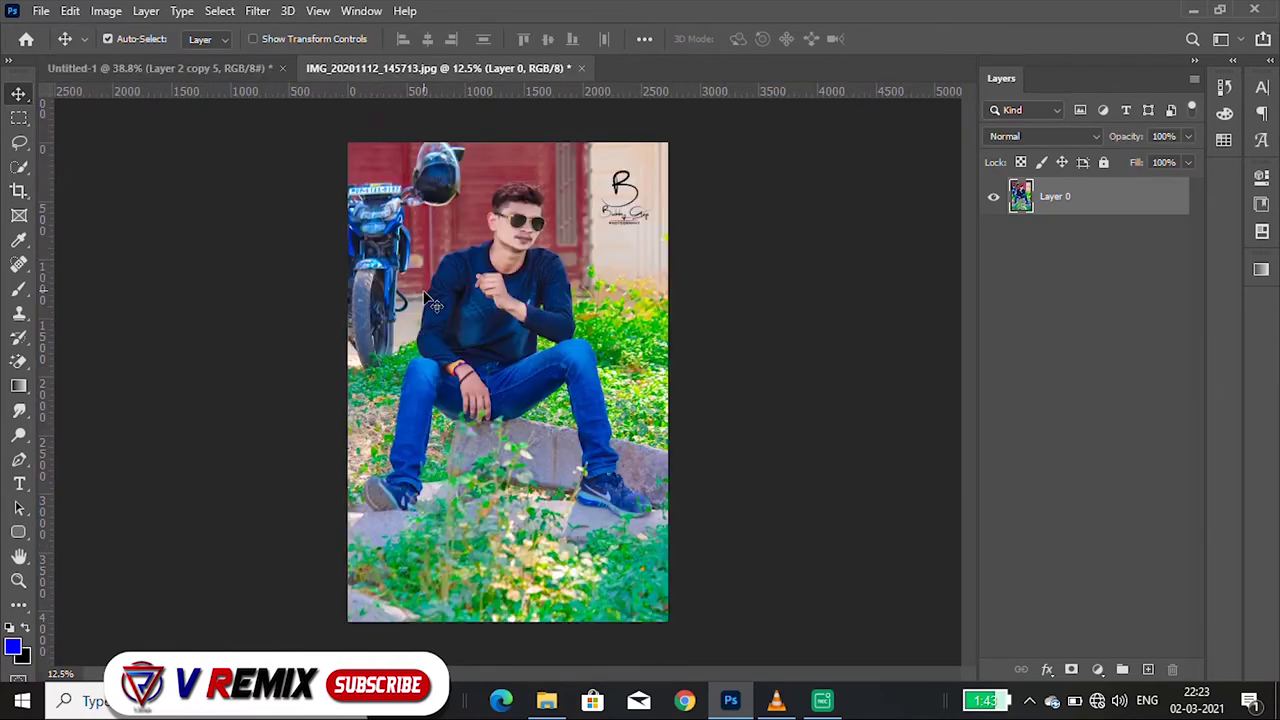
pyautogui.moveTo(466, 332)
pyautogui.mouseDown()
pyautogui.moveTo(172, 78)
pyautogui.moveTo(402, 300)
pyautogui.mouseUp()
pyautogui.moveTo(470, 345); pyautogui.dragTo(471, 343)
pyautogui.hotkey('ctrl', '-')
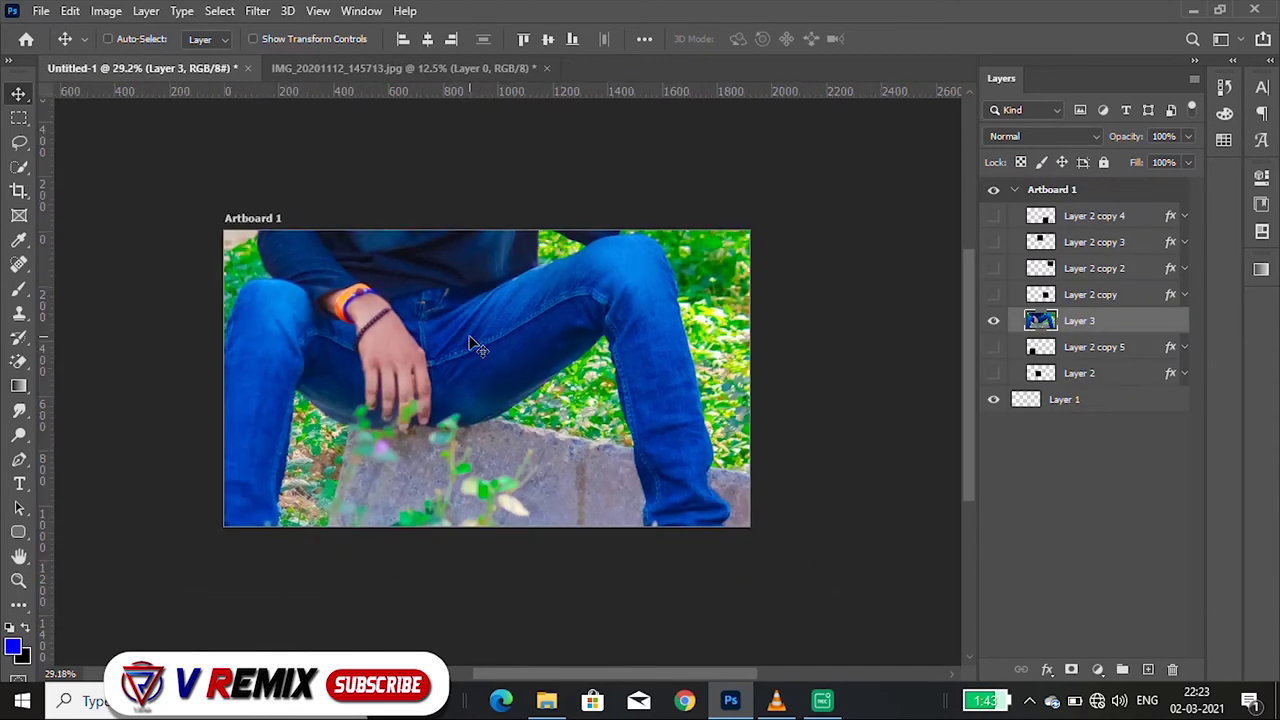
# - Scale the placed photo down to about a third of its size
pyautogui.hotkey('ctrl', 't')
pyautogui.keyDown('alt'); pyautogui.scroll(-2, 487, 343); pyautogui.keyUp('alt')
pyautogui.keyDown('alt'); pyautogui.scroll(-2, 534, 302); pyautogui.keyUp('alt')
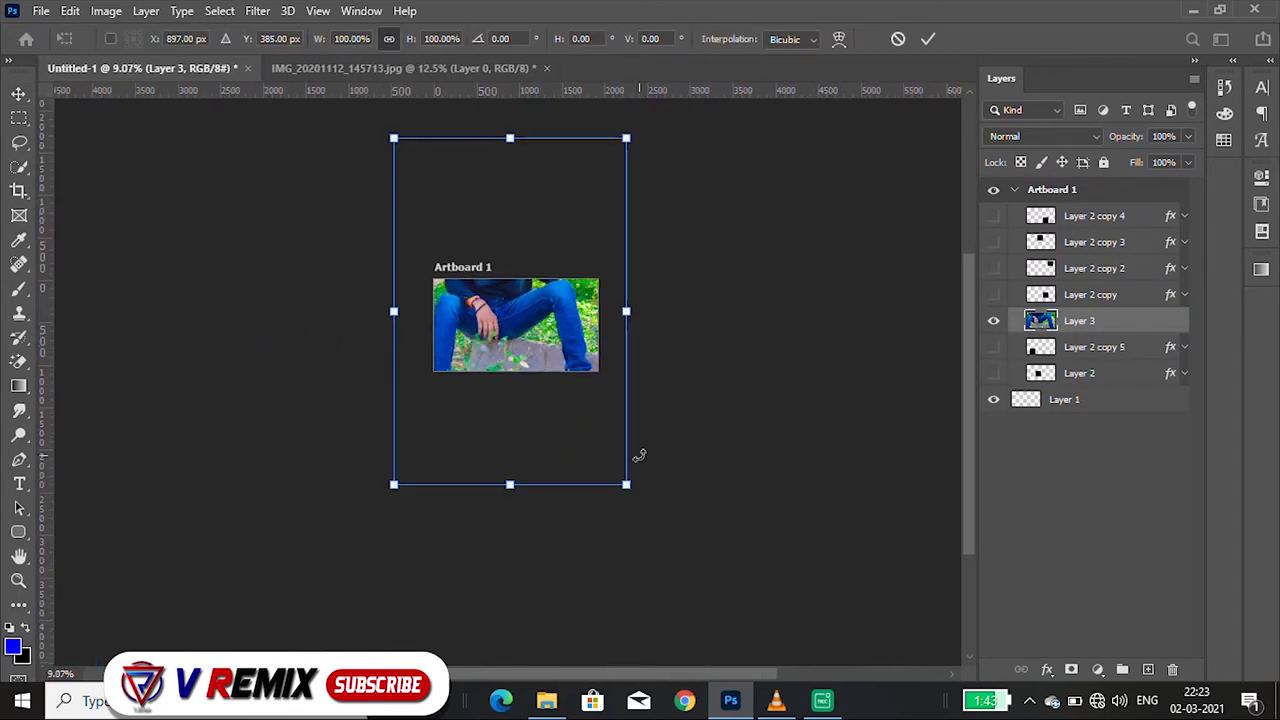
pyautogui.moveTo(622, 488); pyautogui.dragTo(522, 347)
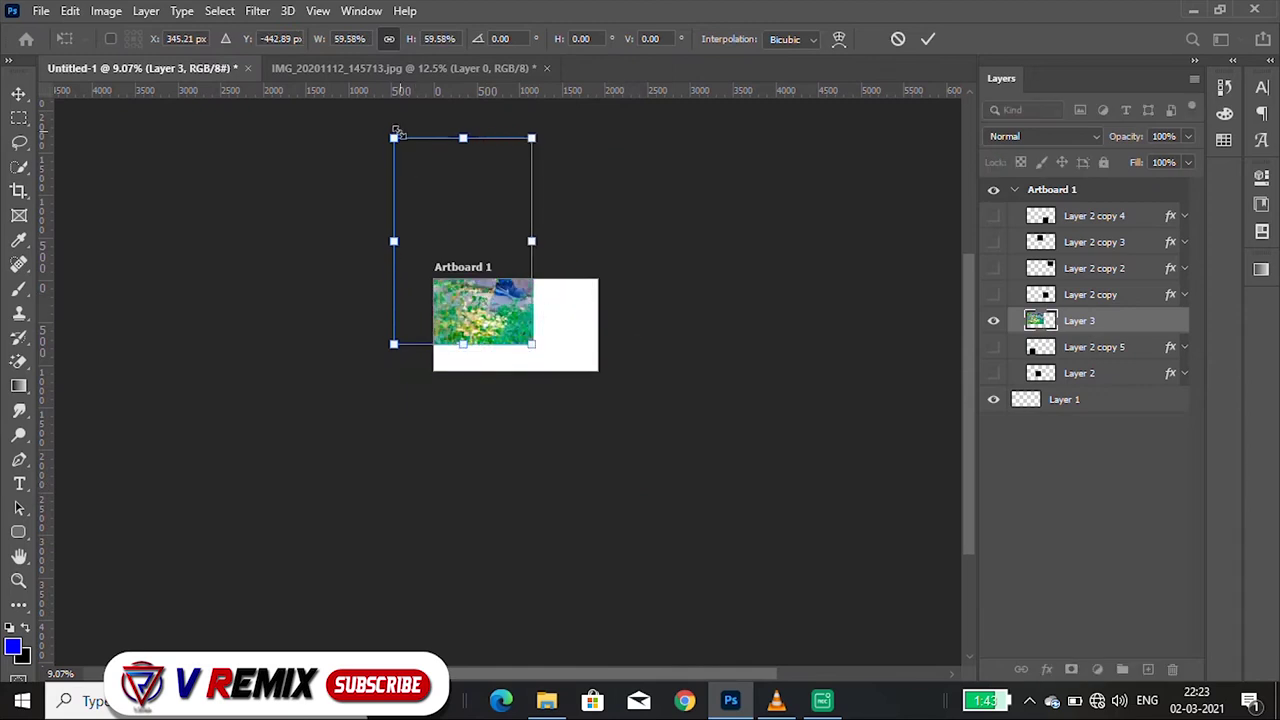
pyautogui.moveTo(394, 137); pyautogui.dragTo(456, 229)
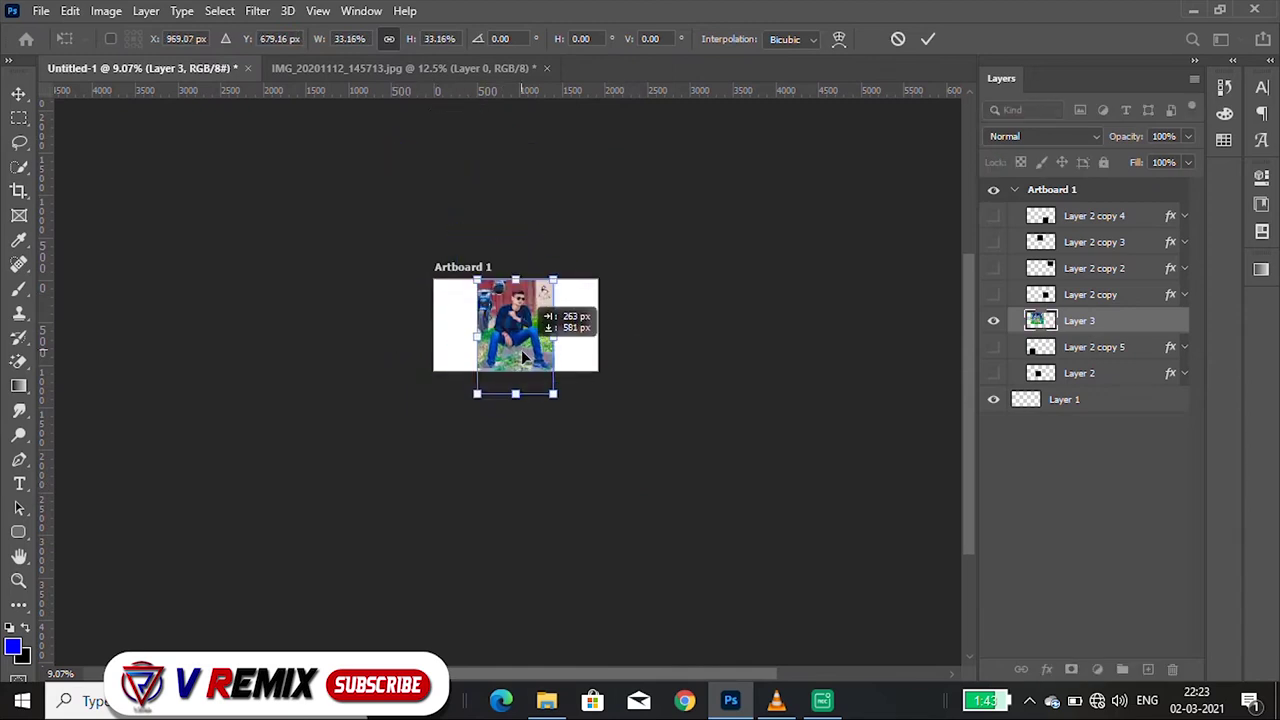
pyautogui.keyDown('alt'); pyautogui.scroll(2, 510, 328); pyautogui.keyUp('alt')
pyautogui.keyDown('alt'); pyautogui.scroll(2, 522, 345); pyautogui.keyUp('alt')
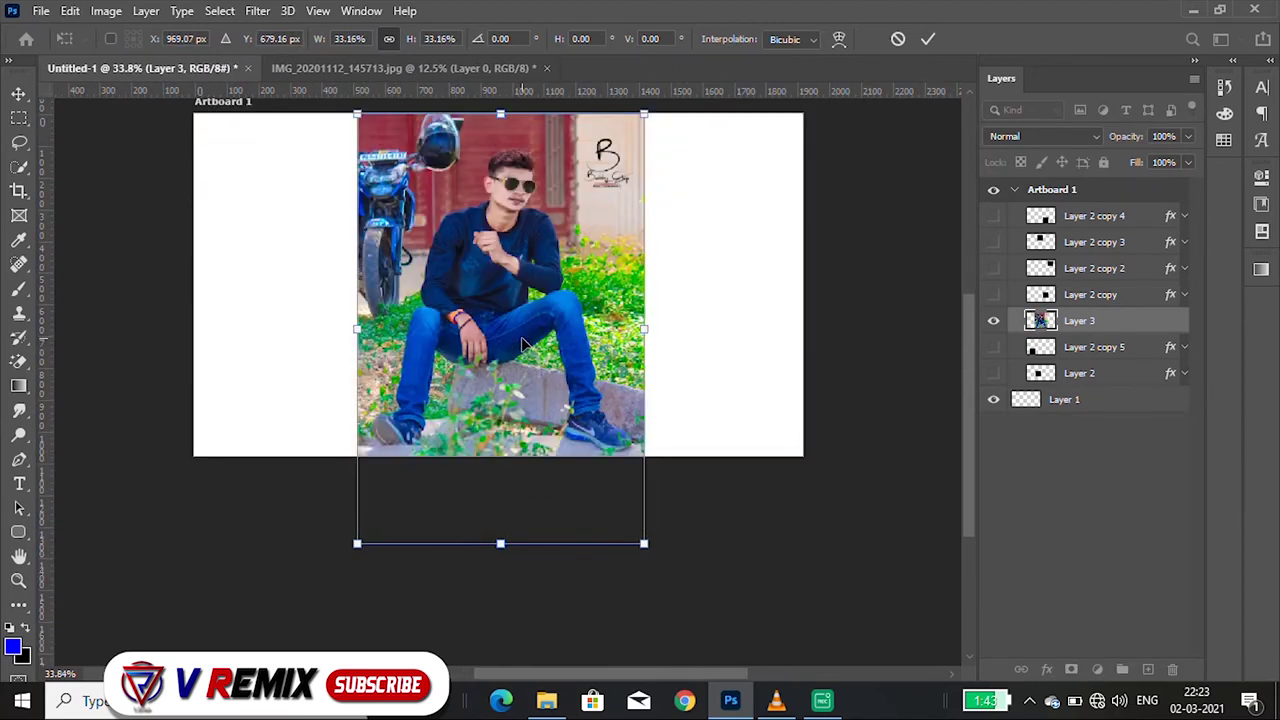
pyautogui.press('Return')
# - Enlarge the photo slightly so it spans the artboard's full height
pyautogui.keyDown('alt'); pyautogui.scroll(1, 522, 345); pyautogui.keyUp('alt')
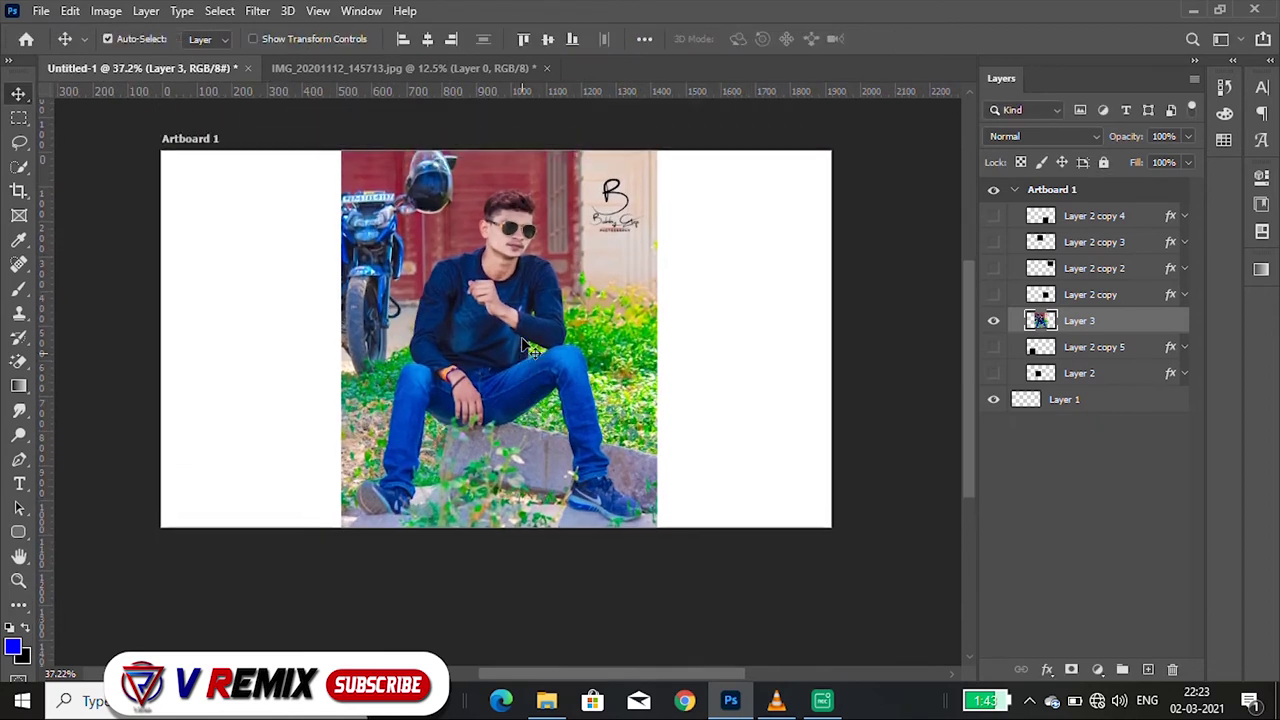
pyautogui.scroll(1, 525, 345)
pyautogui.hotkey('ctrl', 't')
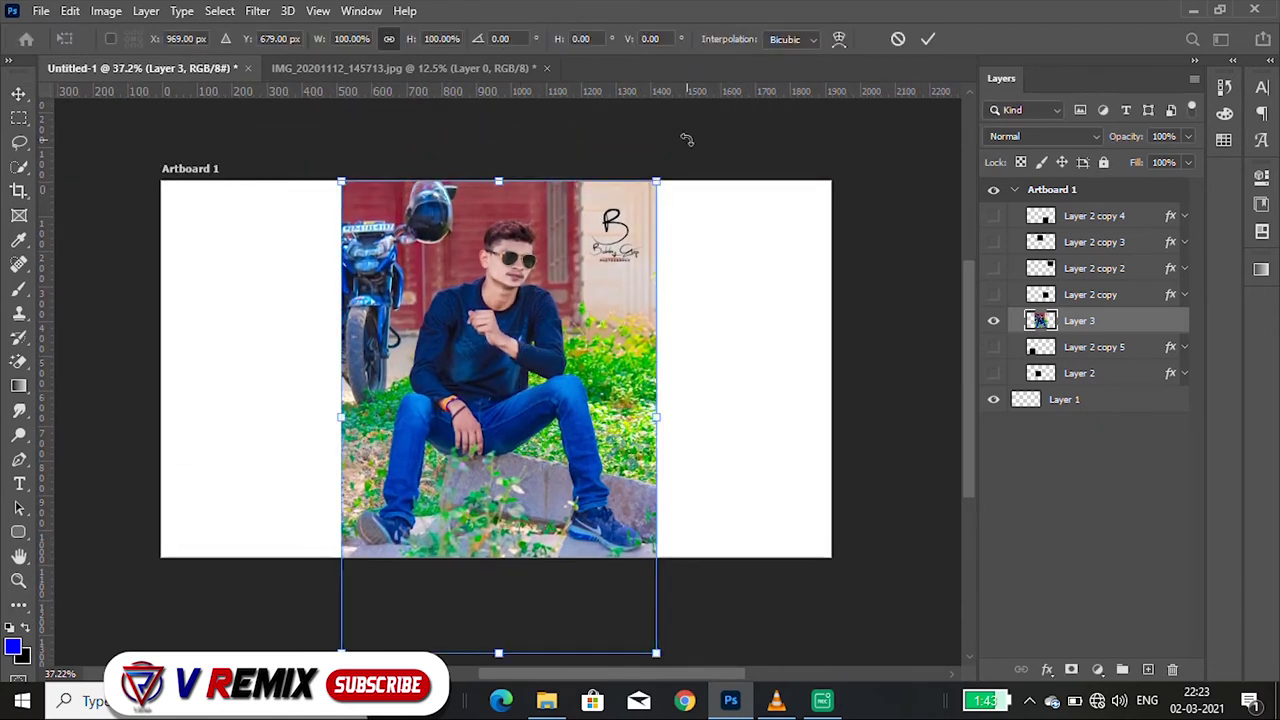
pyautogui.moveTo(656, 178); pyautogui.dragTo(677, 160)
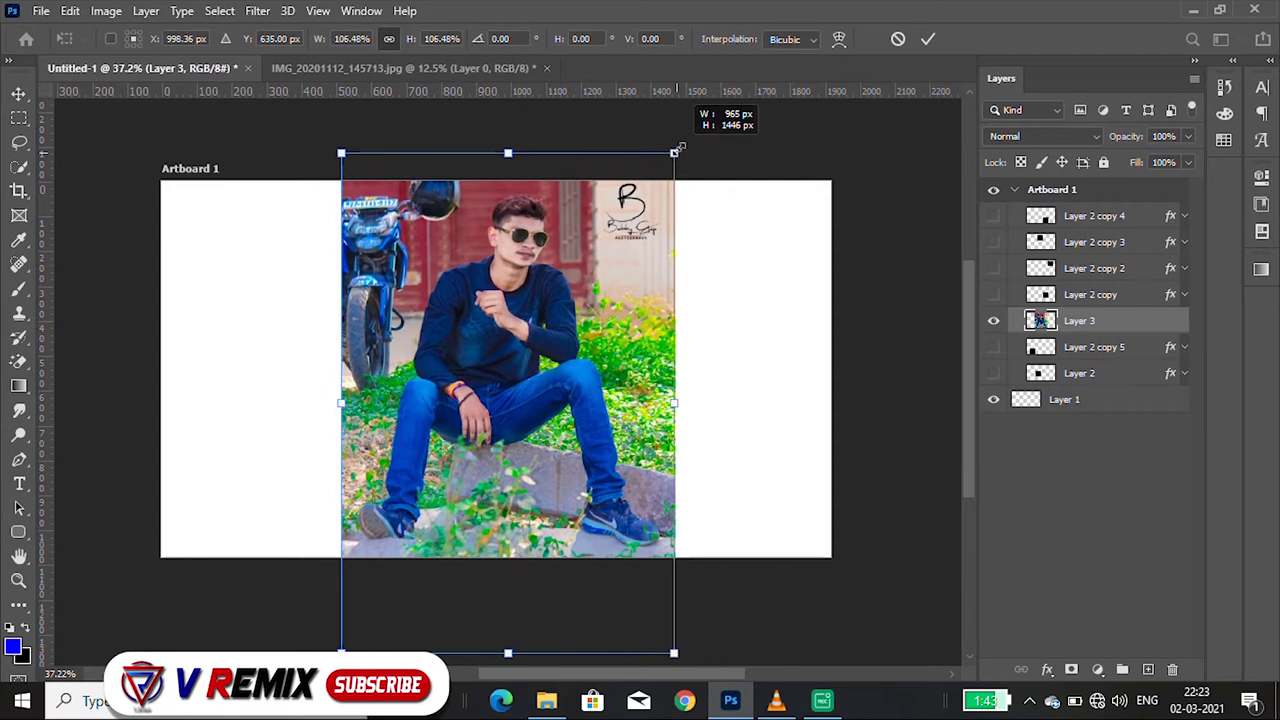
pyautogui.press('Return')
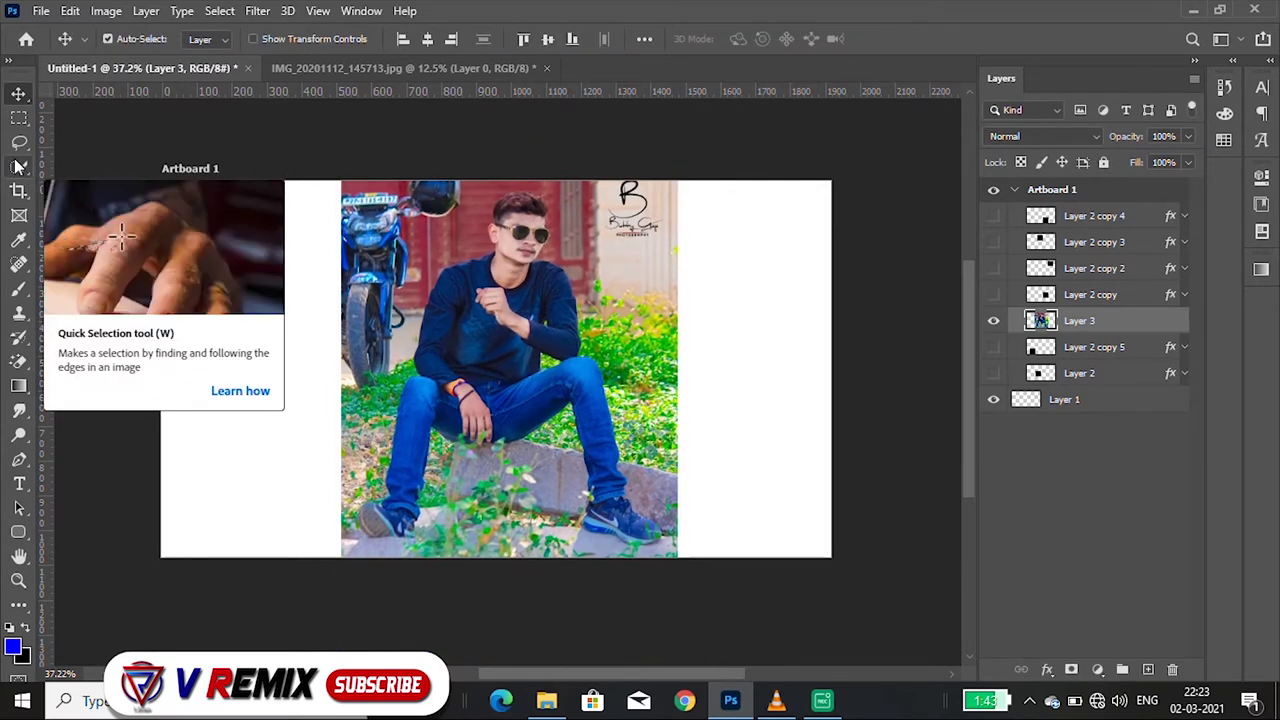
# - Select the photo's right strip and stretch it to 320% width across the white right side
pyautogui.click(19, 117)
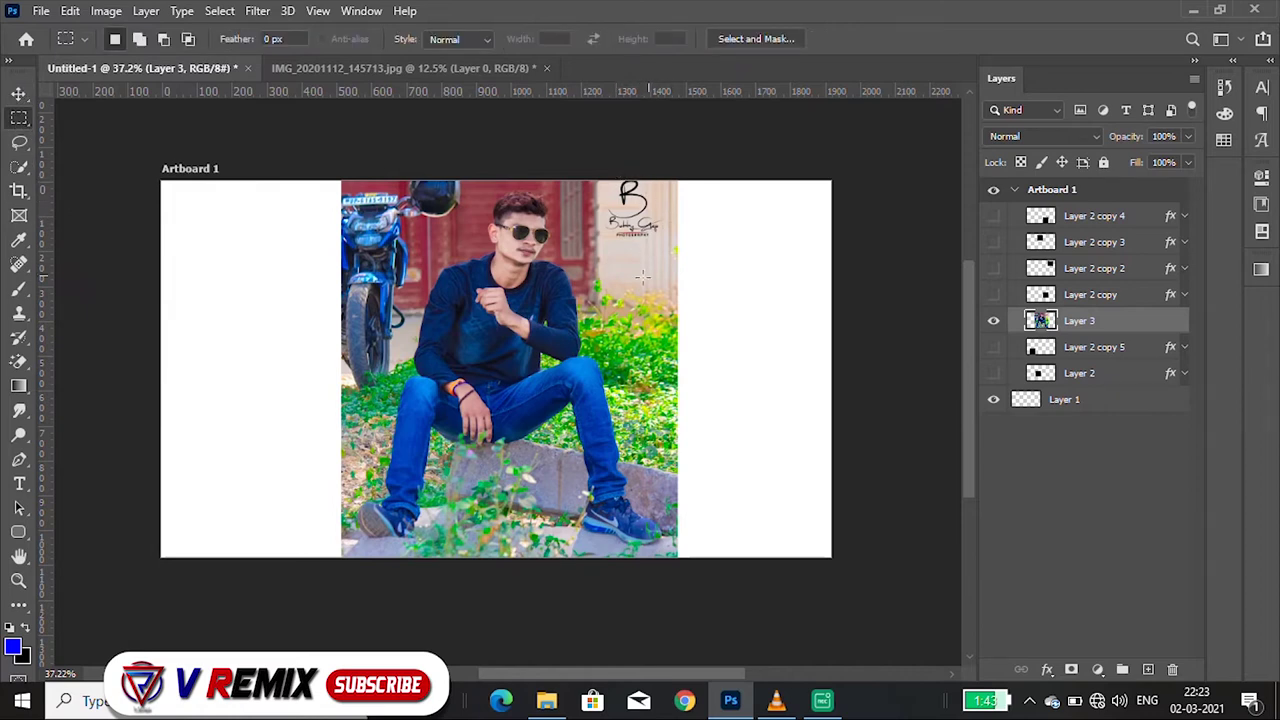
pyautogui.moveTo(621, 245)
pyautogui.mouseDown()
pyautogui.moveTo(754, 456)
pyautogui.moveTo(747, 448)
pyautogui.mouseUp()
pyautogui.moveTo(827, 175); pyautogui.dragTo(630, 503)
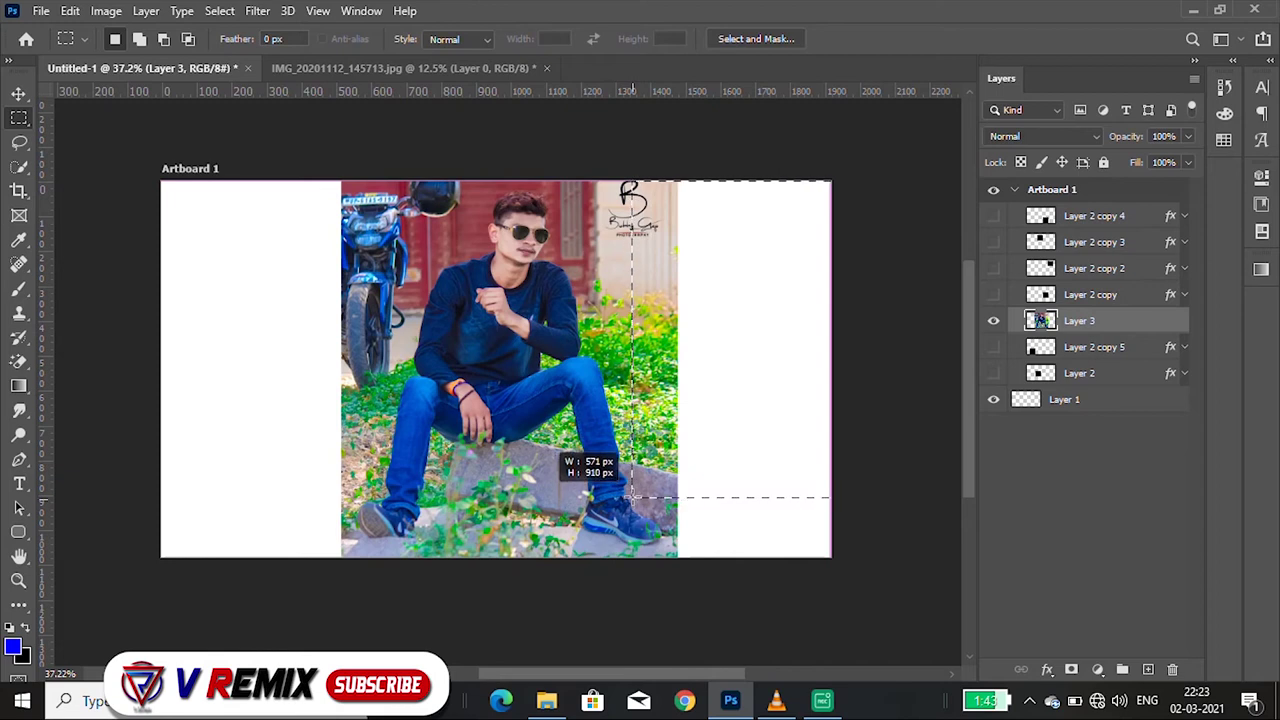
pyautogui.moveTo(630, 503); pyautogui.dragTo(628, 490)
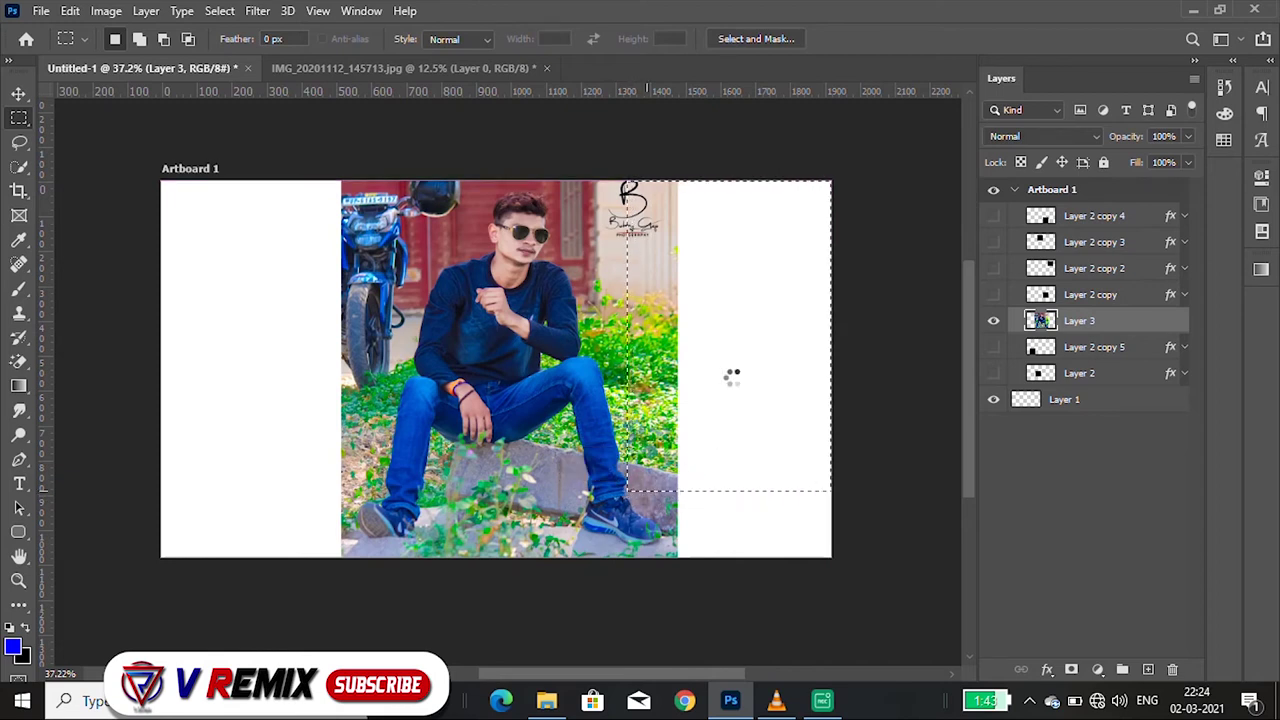
pyautogui.hotkey('ctrl', 't')
pyautogui.moveTo(838, 336)
pyautogui.mouseDown()
pyautogui.moveTo(456, 339)
pyautogui.moveTo(597, 336)
pyautogui.mouseUp()
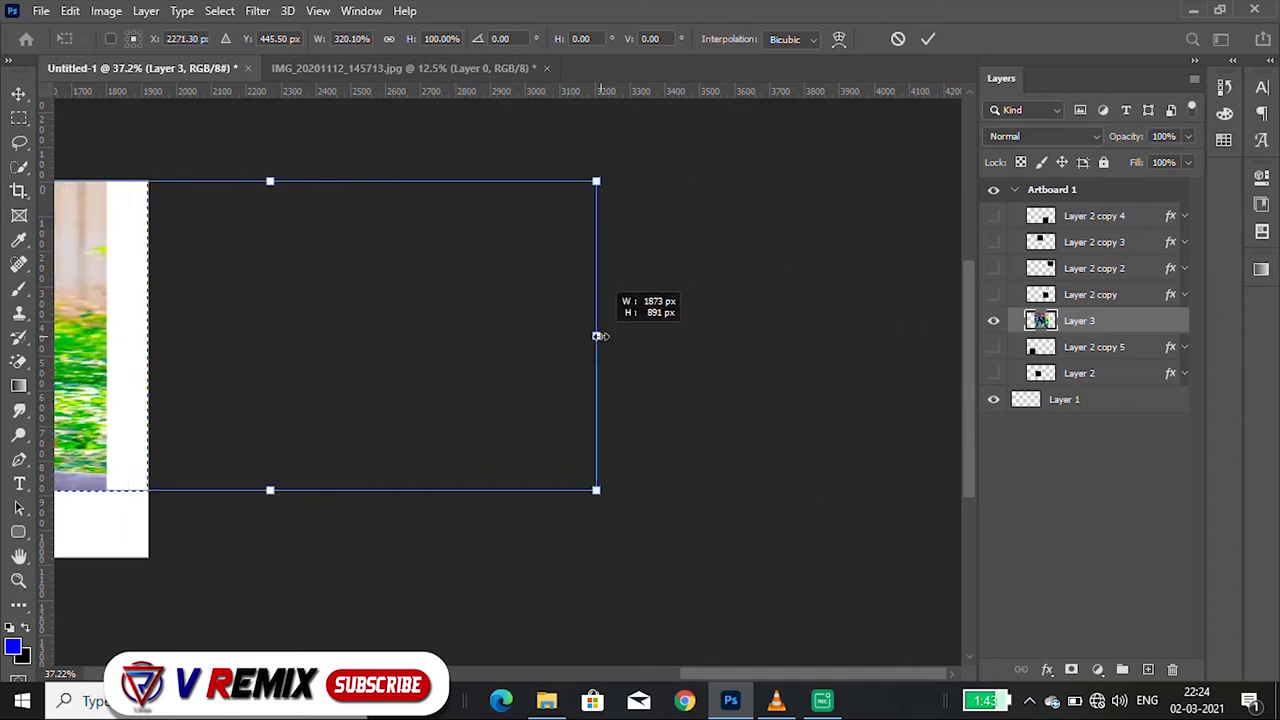
pyautogui.scroll(-2, 700, 334)
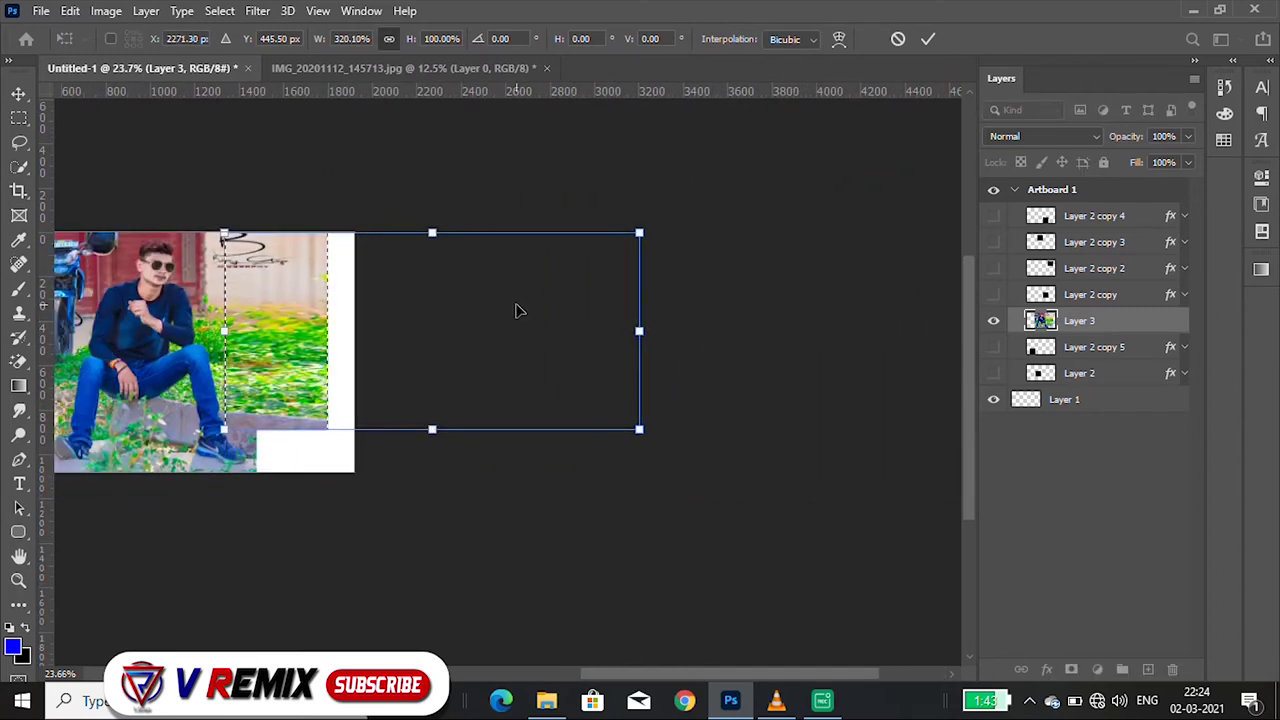
pyautogui.press('Return')
# - Select a narrow strip at the photo's left edge, try stretching it leftward, then cancel
pyautogui.press('m')
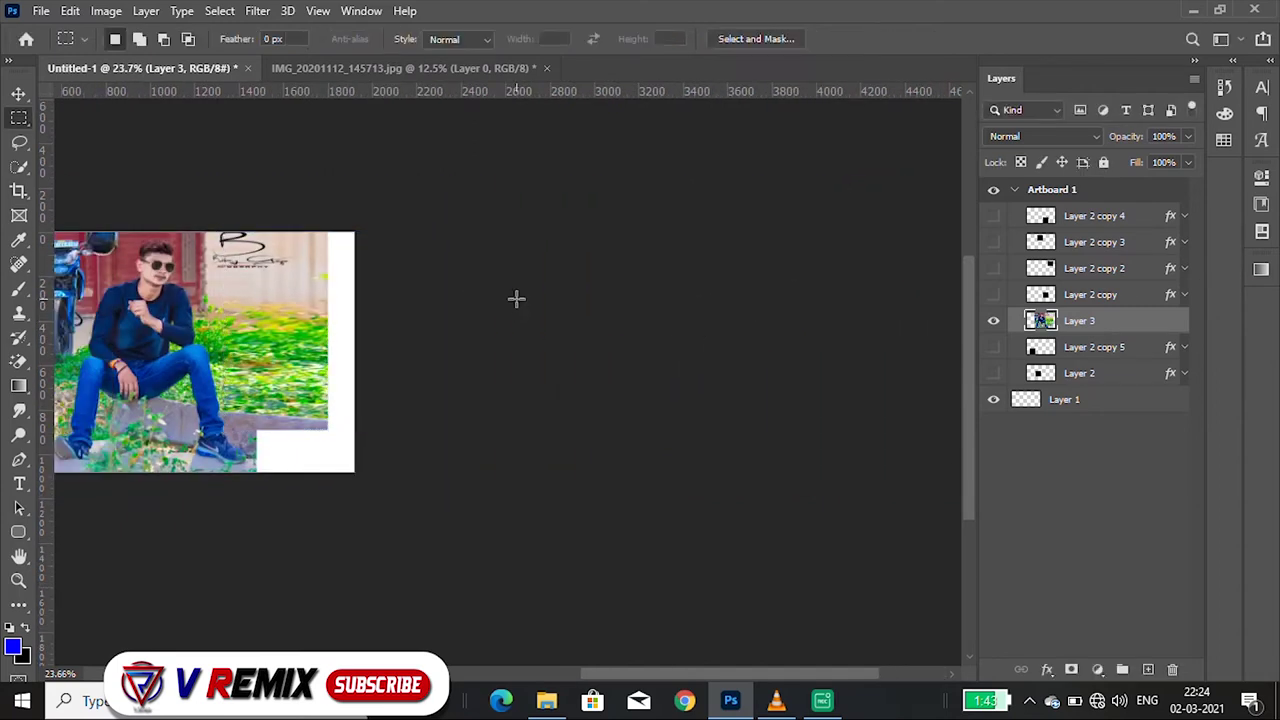
pyautogui.scroll(-1, 220, 363)
pyautogui.scroll(1, 193, 300)
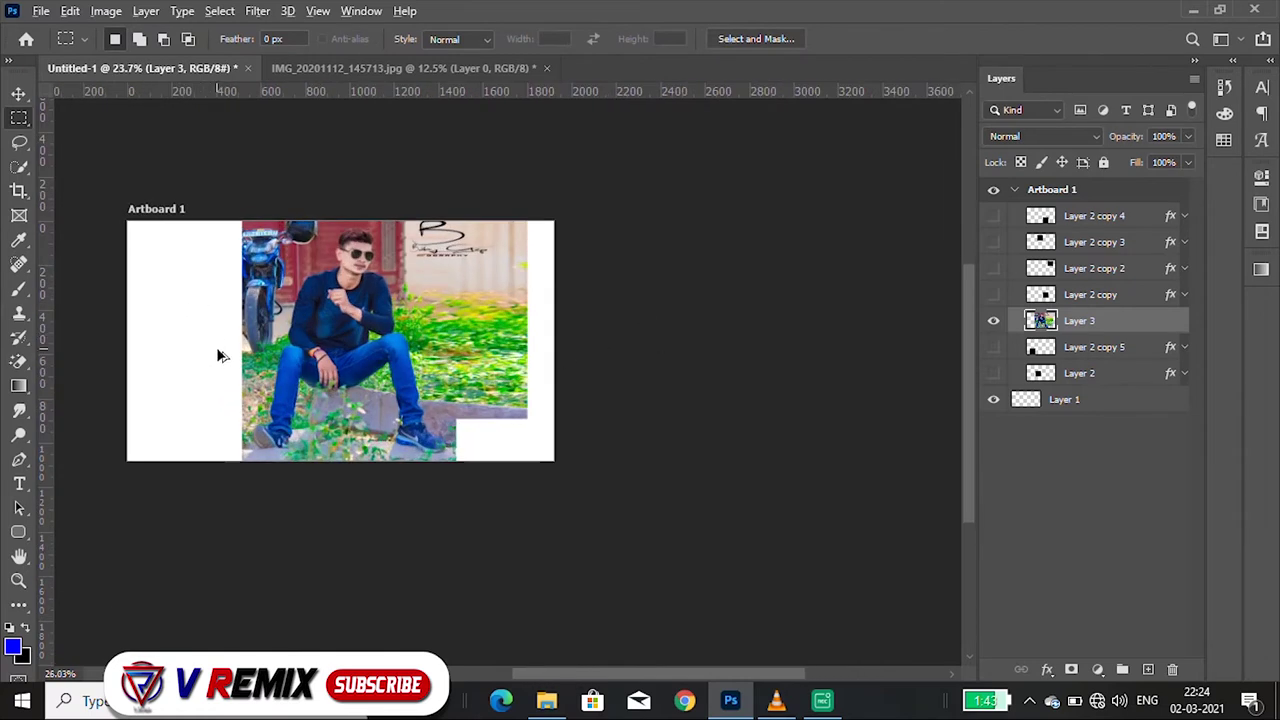
pyautogui.scroll(1, 218, 355)
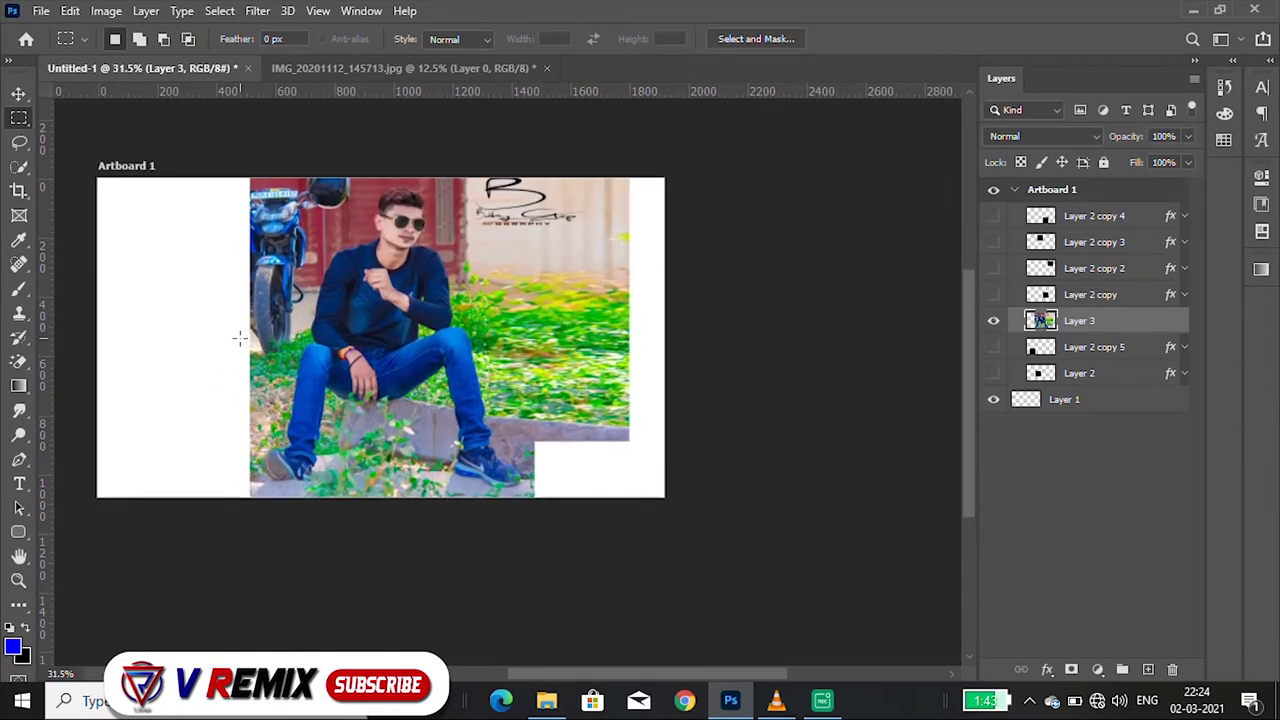
pyautogui.moveTo(237, 344); pyautogui.dragTo(283, 448)
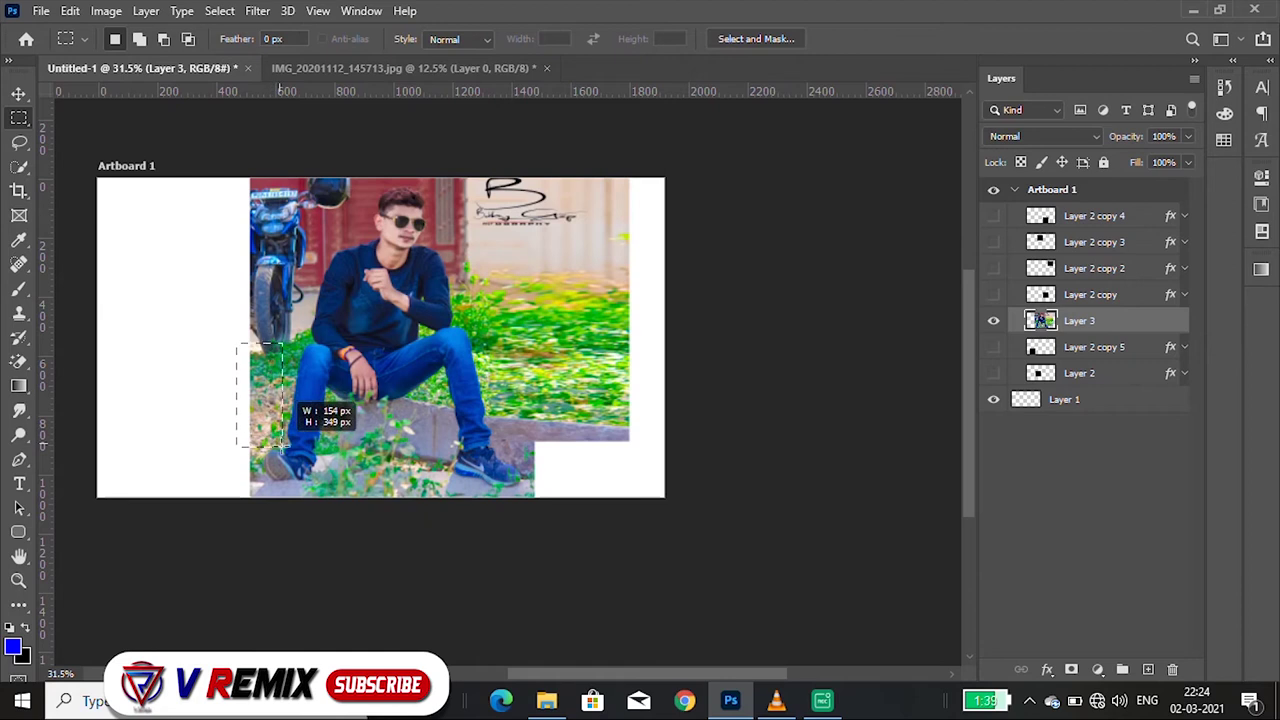
pyautogui.hotkey('ctrl', 't')
pyautogui.moveTo(238, 394); pyautogui.dragTo(164, 394)
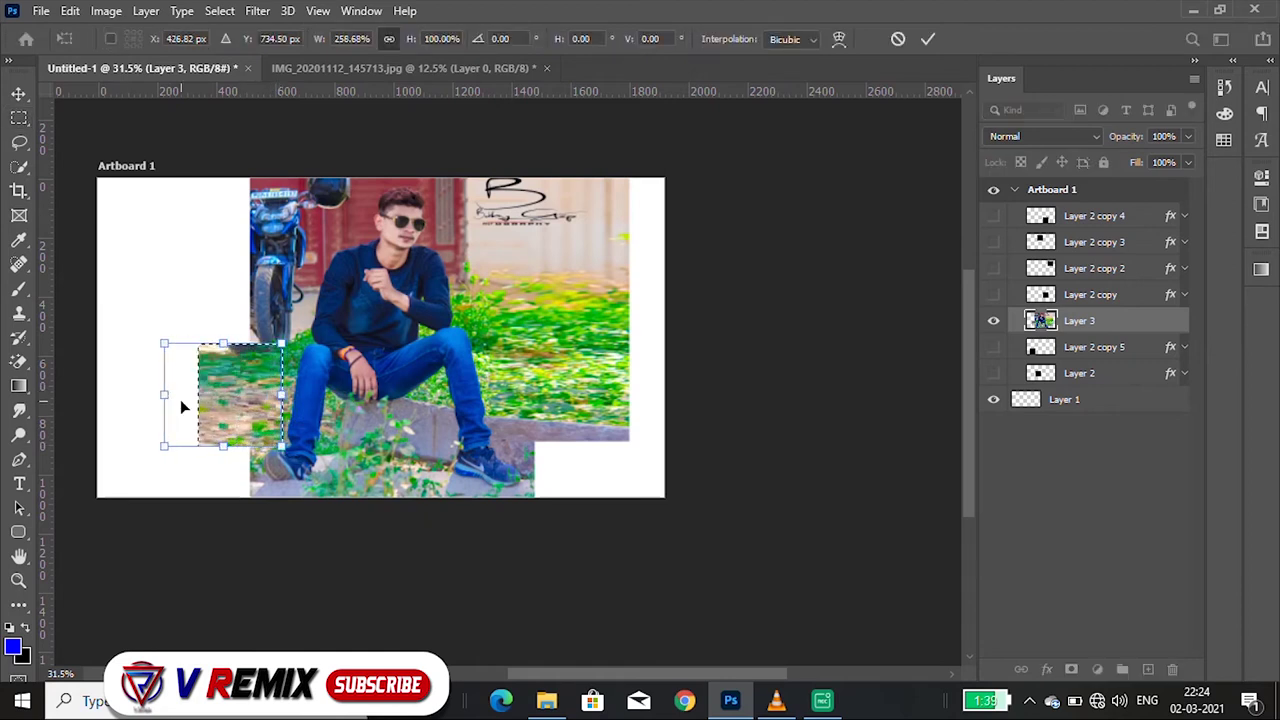
pyautogui.moveTo(164, 394); pyautogui.dragTo(106, 391)
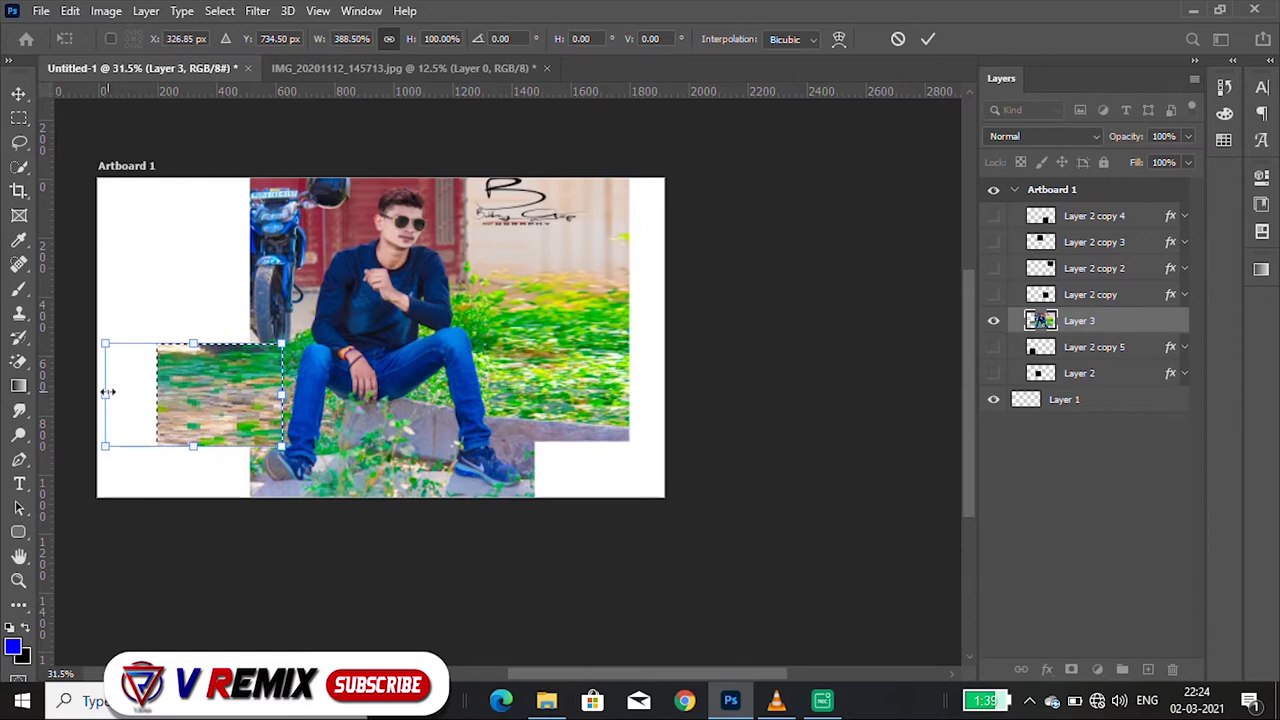
pyautogui.press('Escape')
# - Try stretching the left strip down and narrower, then undo both changes
pyautogui.hotkey('ctrl', 't')
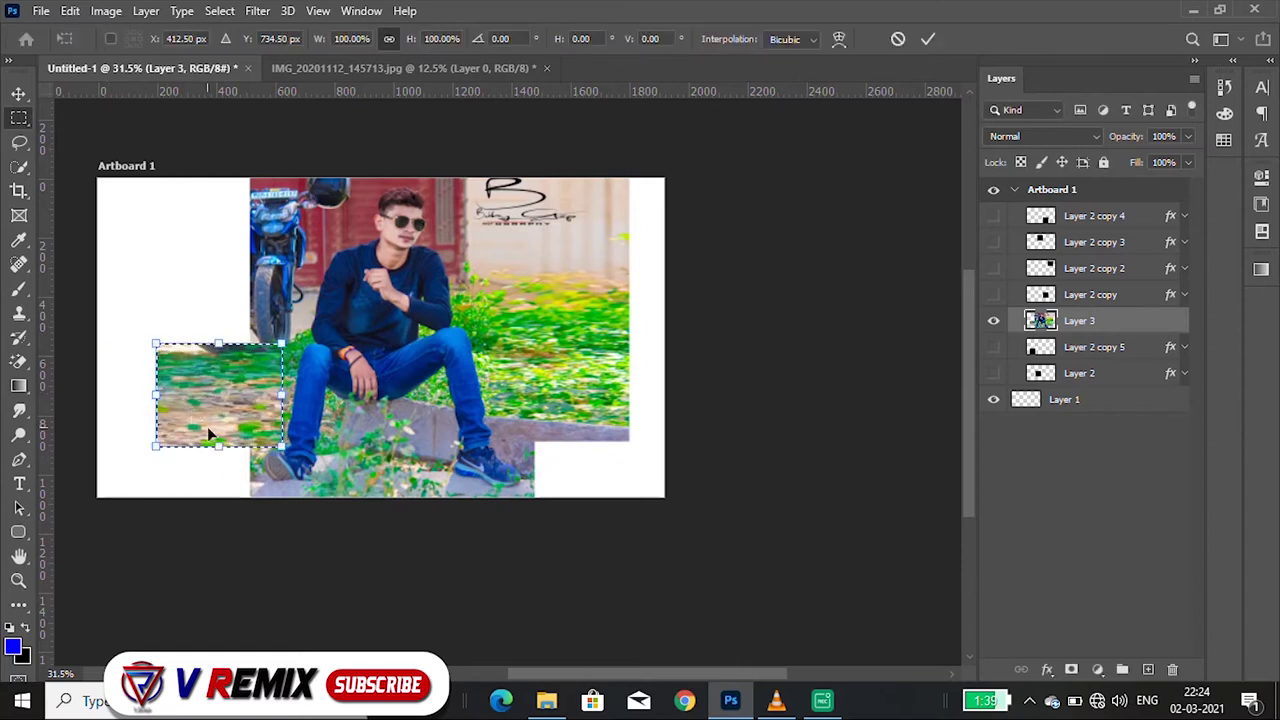
pyautogui.moveTo(218, 447); pyautogui.dragTo(218, 497)
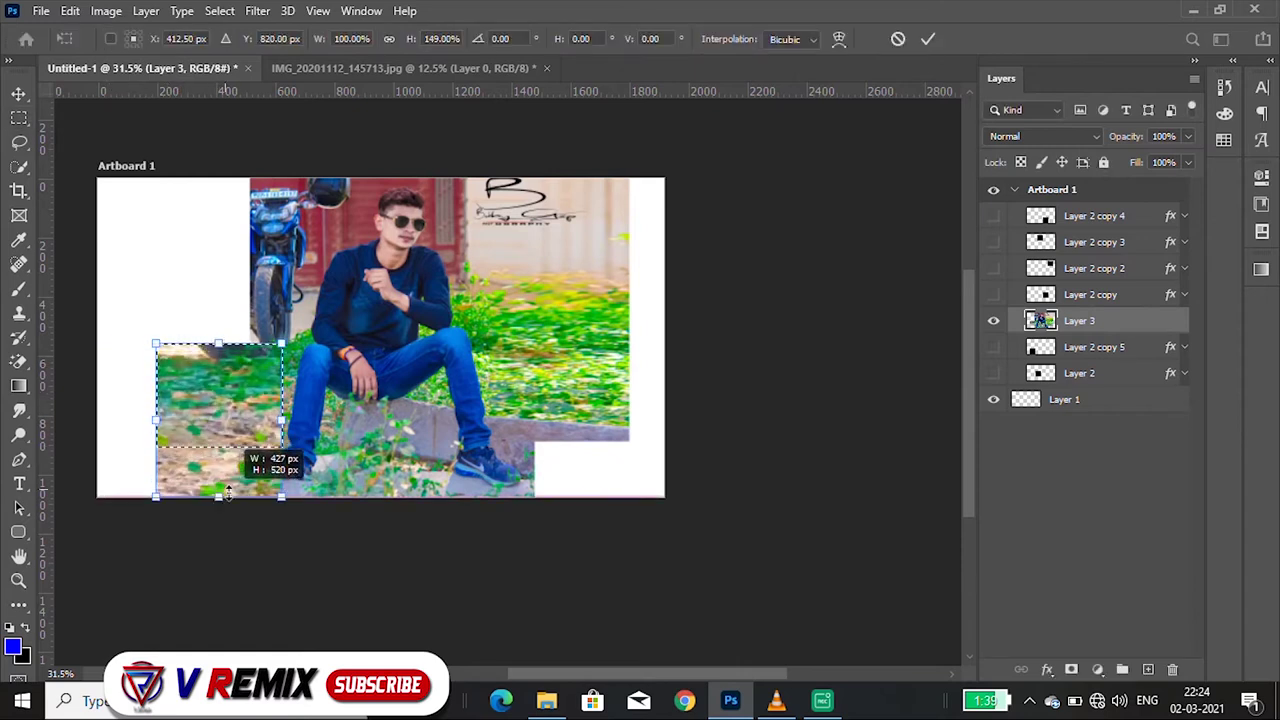
pyautogui.moveTo(281, 422); pyautogui.dragTo(258, 422)
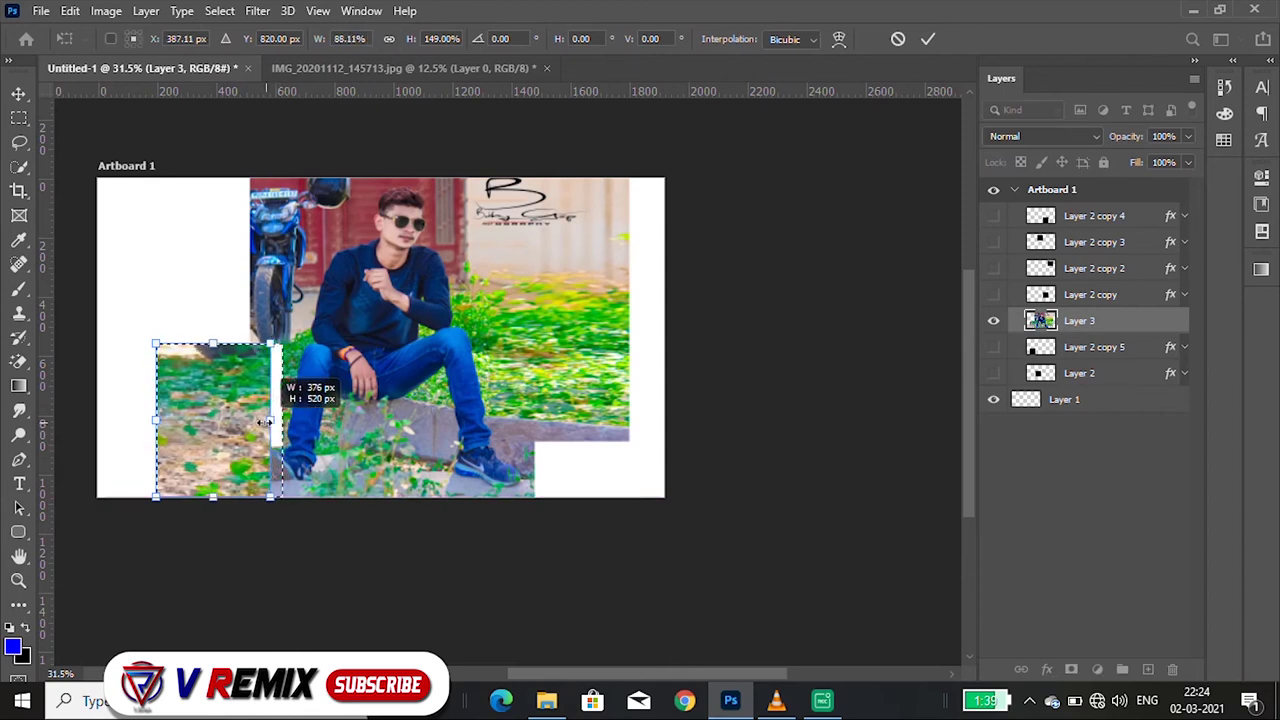
pyautogui.hotkey('ctrl', 'z')
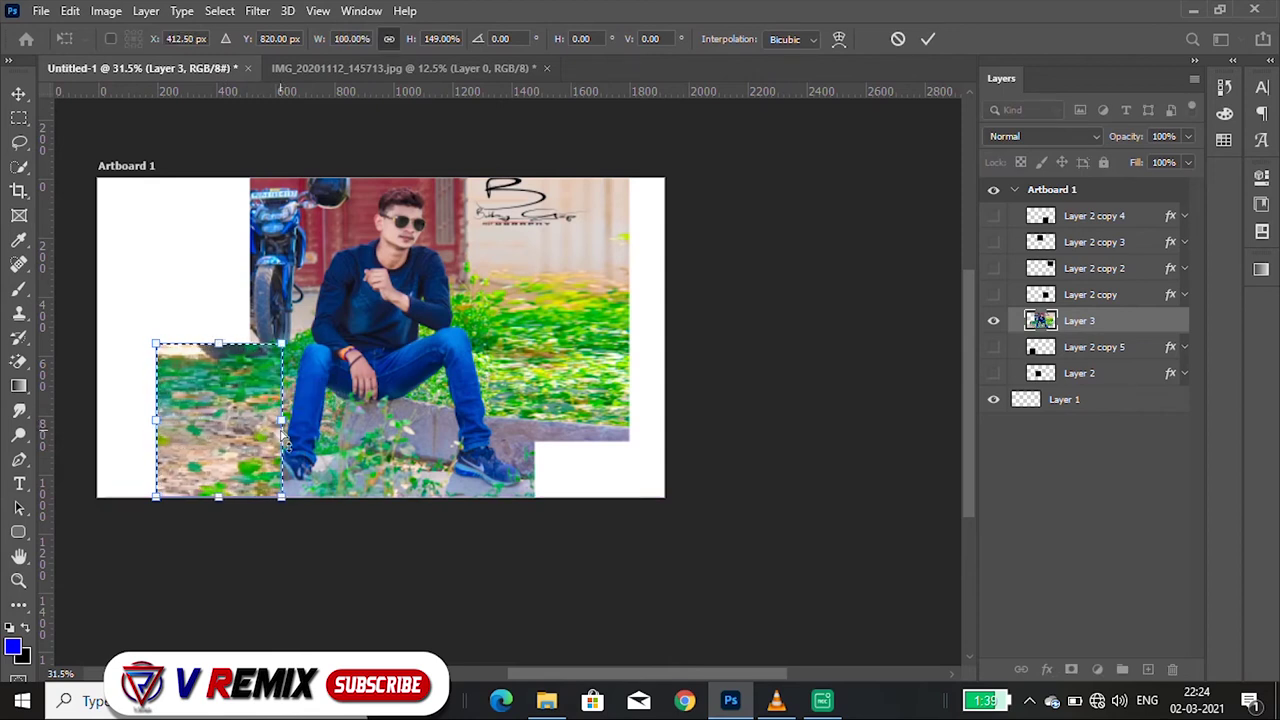
pyautogui.hotkey('ctrl', 'z')
pyautogui.press('Escape')
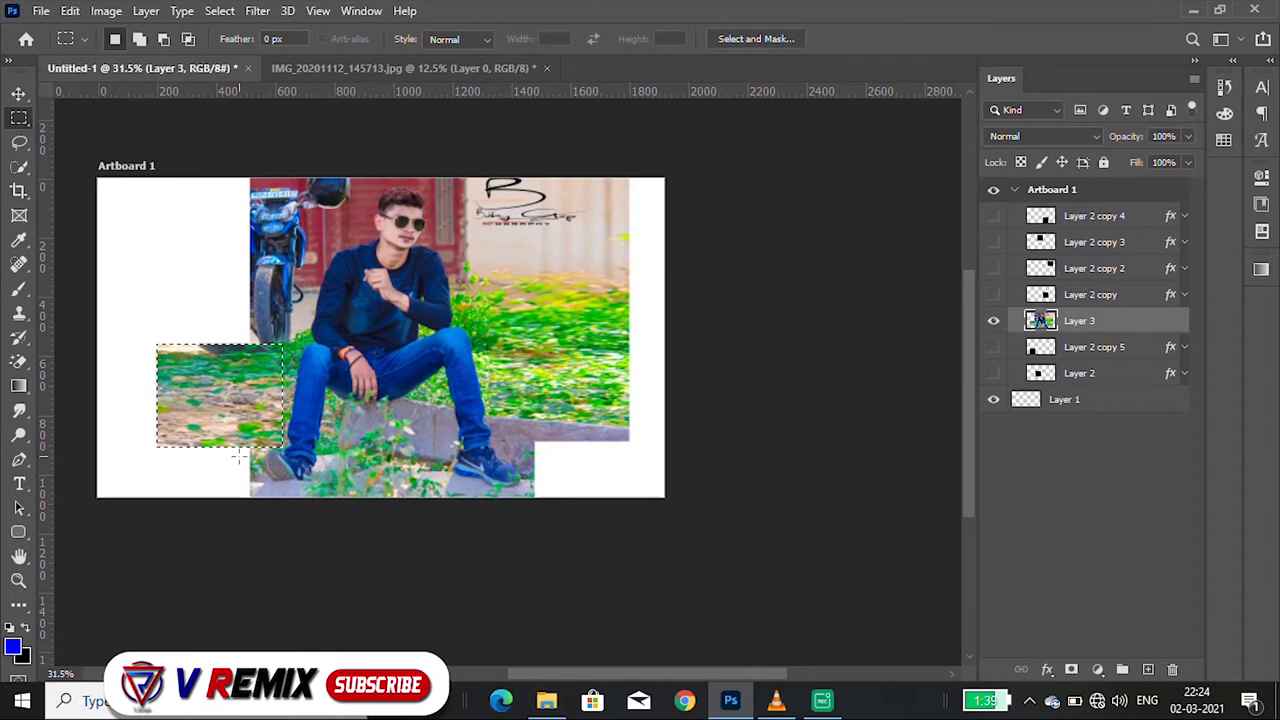
# - Stretch the grass down over the empty lower-left area and clear the selection
pyautogui.moveTo(144, 425)
pyautogui.mouseDown()
pyautogui.moveTo(245, 457)
pyautogui.moveTo(250, 471)
pyautogui.moveTo(201, 630)
pyautogui.mouseUp()
pyautogui.hotkey('ctrl', 't')
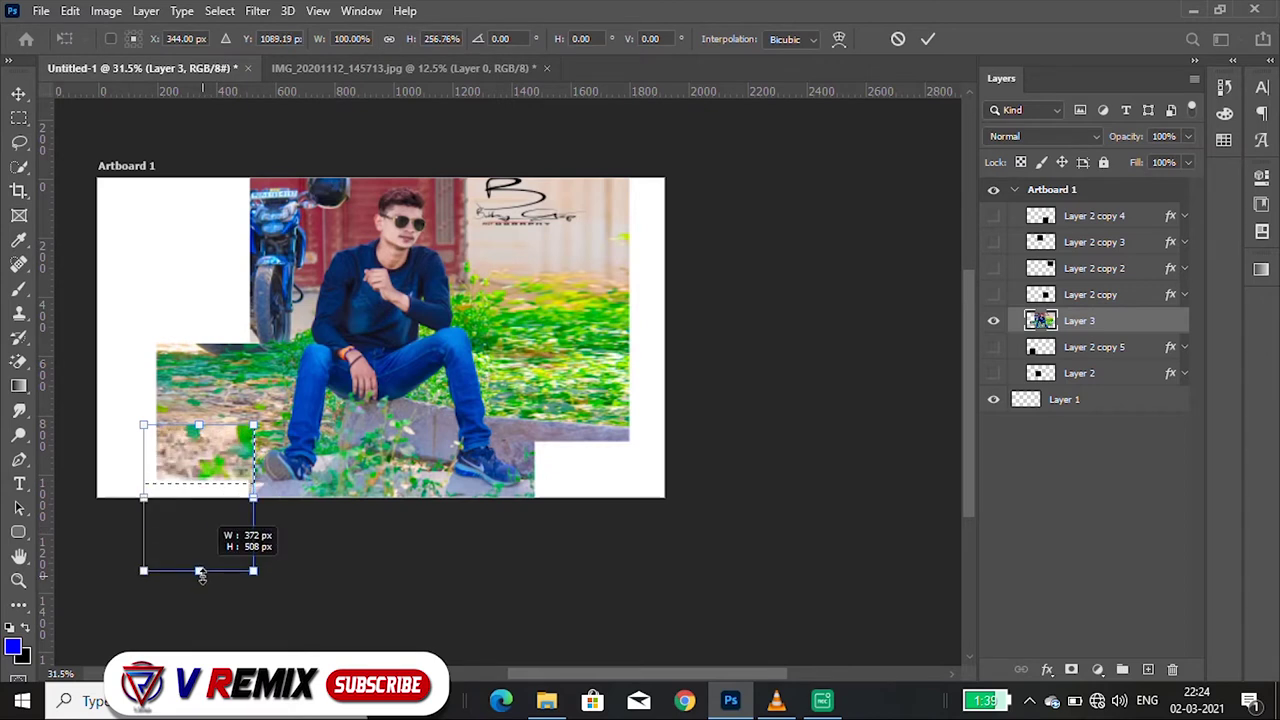
pyautogui.press('Return')
pyautogui.hotkey('ctrl', 'd')
pyautogui.keyDown('alt'); pyautogui.scroll(-1, 280, 352); pyautogui.keyUp('alt')
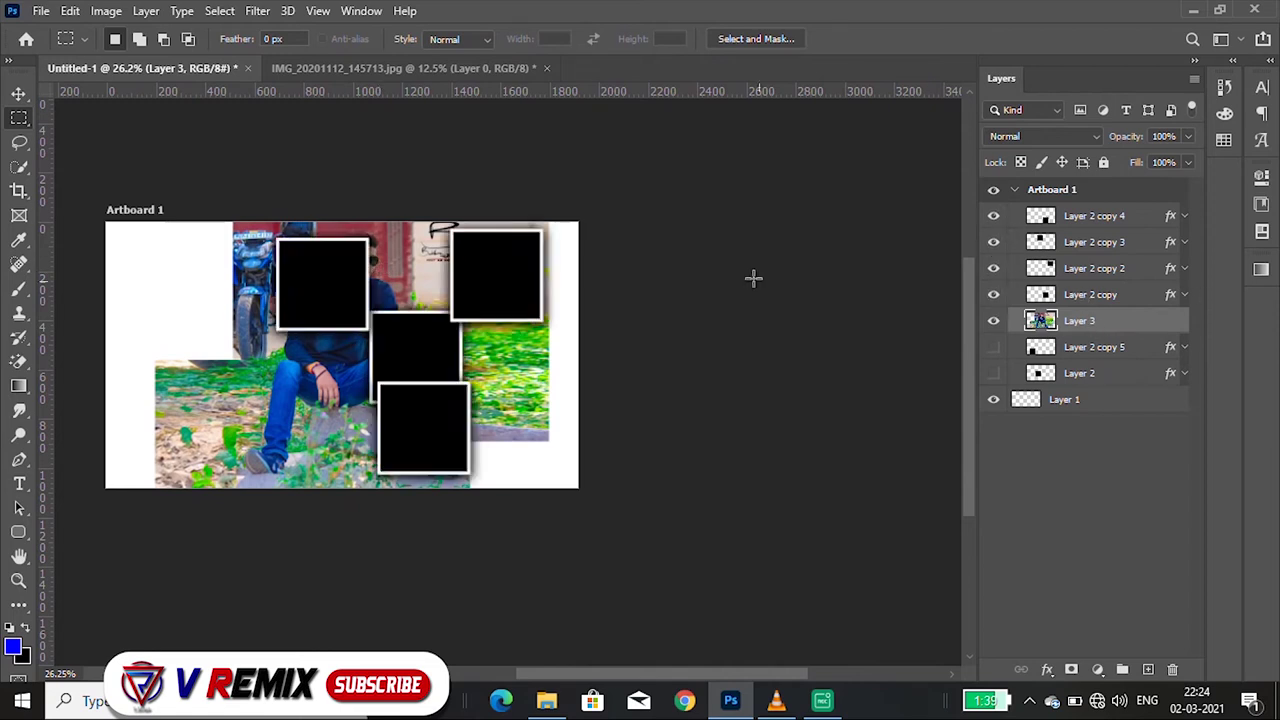
# - Rotate the top-left black frame to about -32.38° and shift it up and left
pyautogui.keyDown('alt'); pyautogui.scroll(1, 290, 293); pyautogui.keyUp('alt')
pyautogui.click(30, 94)
pyautogui.keyDown('alt'); pyautogui.scroll(2, 300, 258); pyautogui.keyUp('alt')
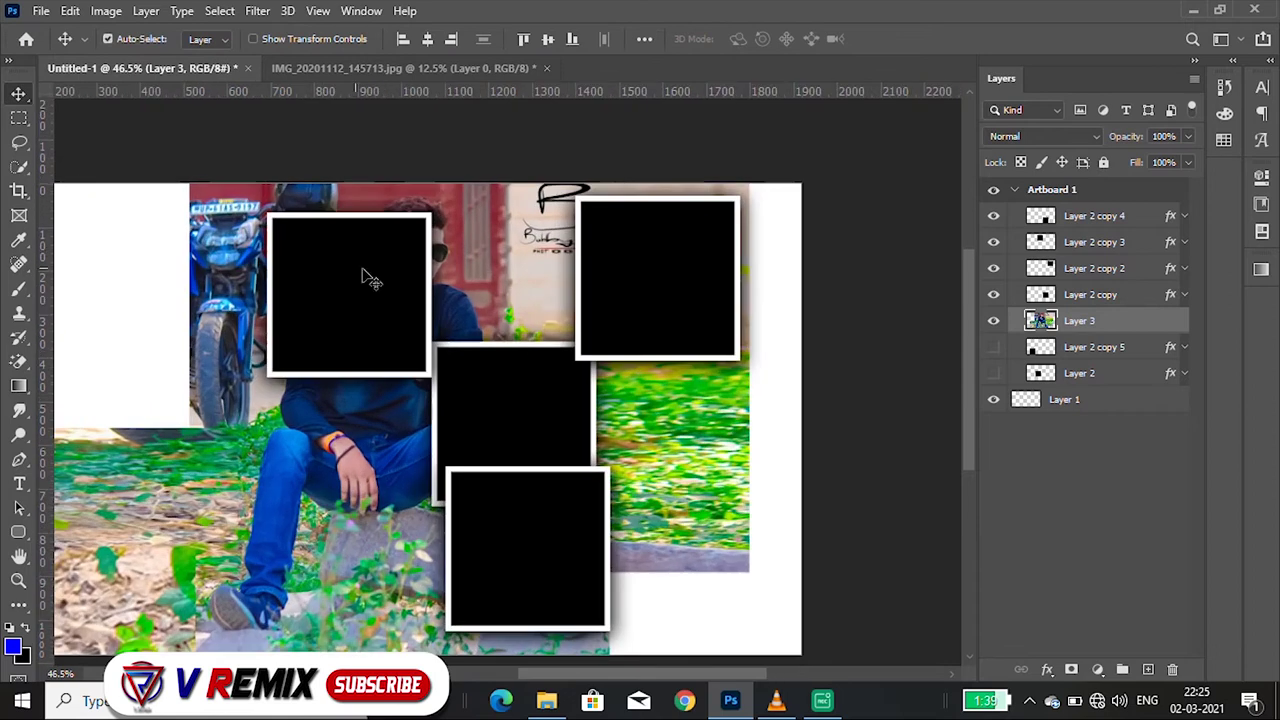
pyautogui.click(408, 268)
pyautogui.hotkey('ctrl', 't')
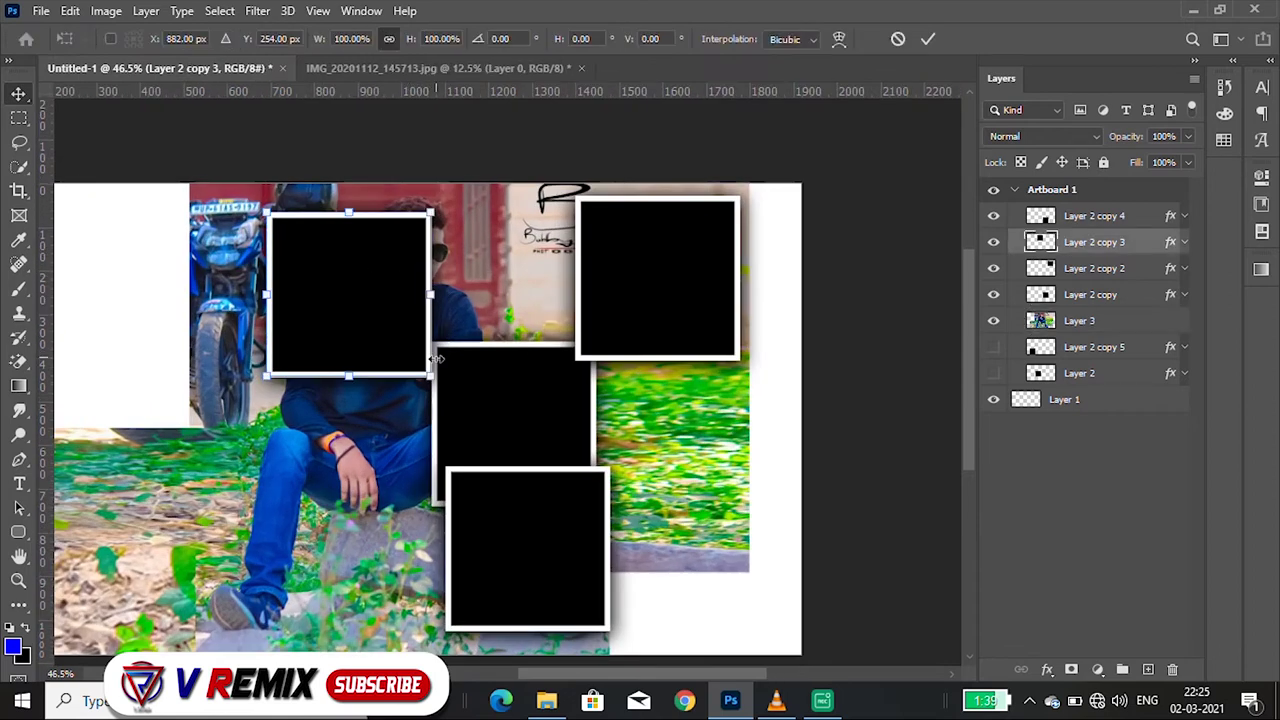
pyautogui.moveTo(441, 388); pyautogui.dragTo(520, 306)
pyautogui.moveTo(380, 303)
pyautogui.mouseDown()
pyautogui.moveTo(338, 268)
pyautogui.moveTo(328, 296)
pyautogui.mouseUp()
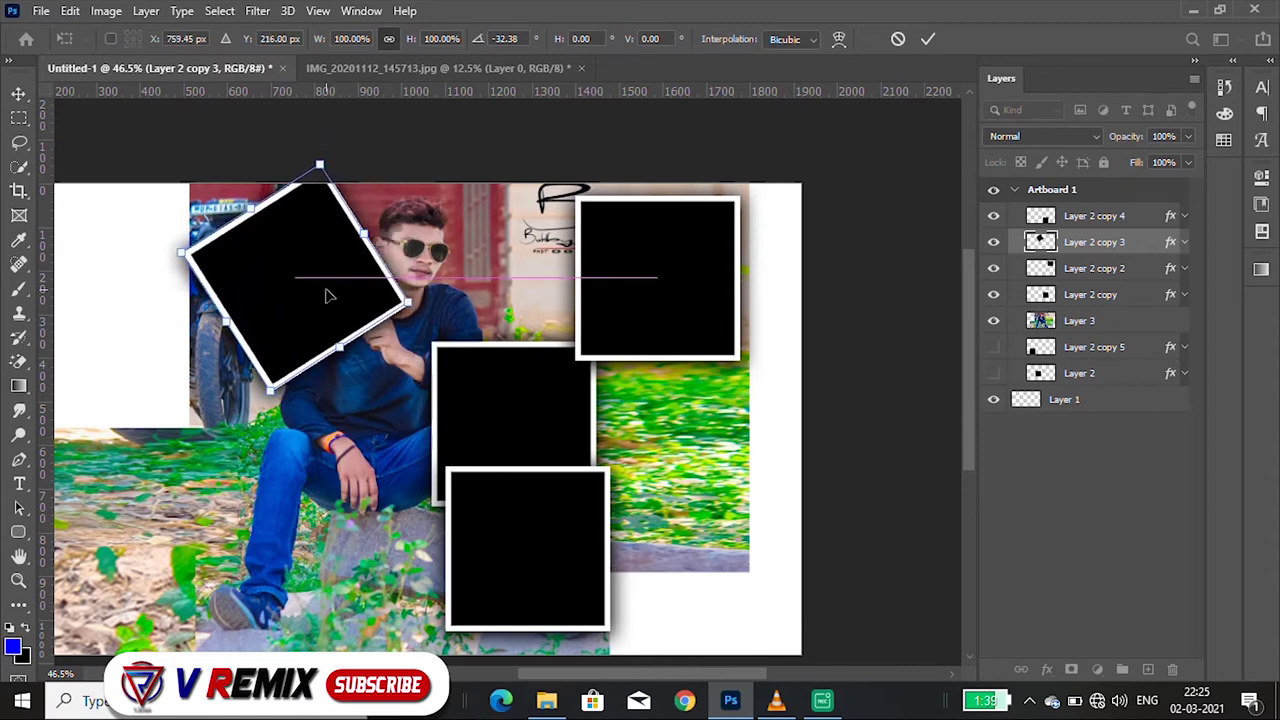
pyautogui.press('Return')
# - Rotate the middle frame to about -46.21° and place it beside the first at upper left
pyautogui.rightClick(505, 380)
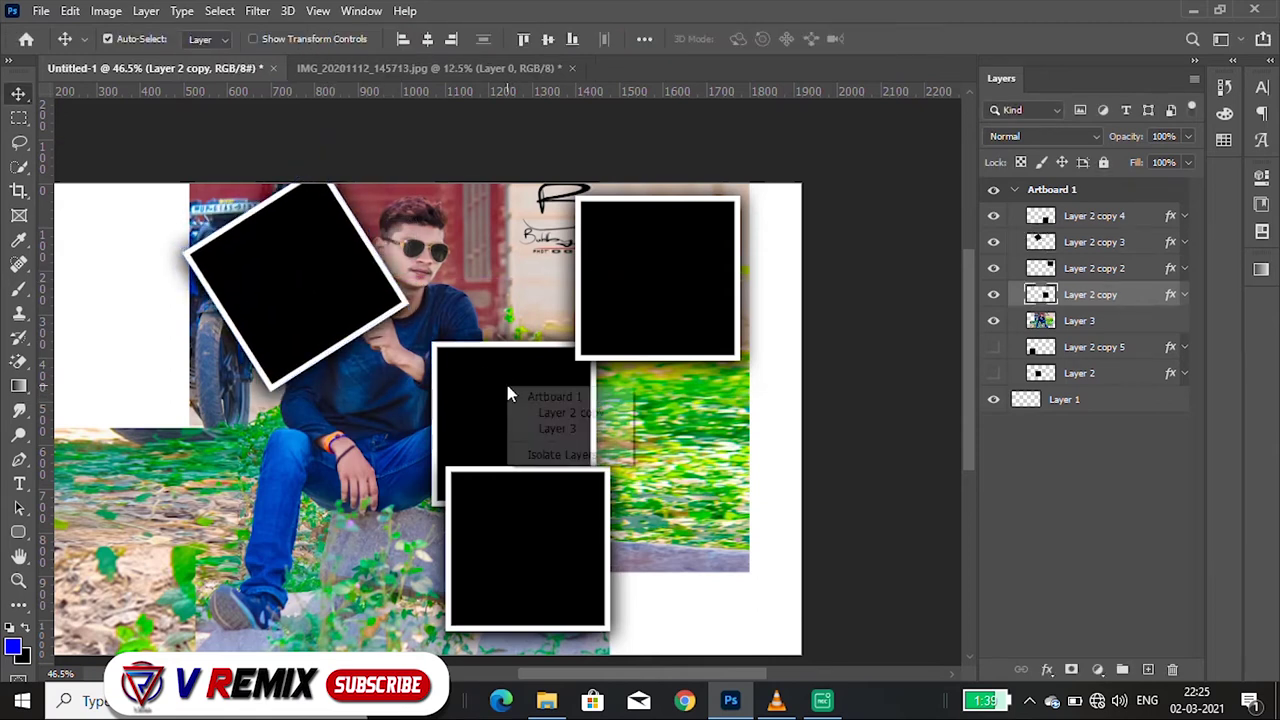
pyautogui.hotkey('ctrl', 't')
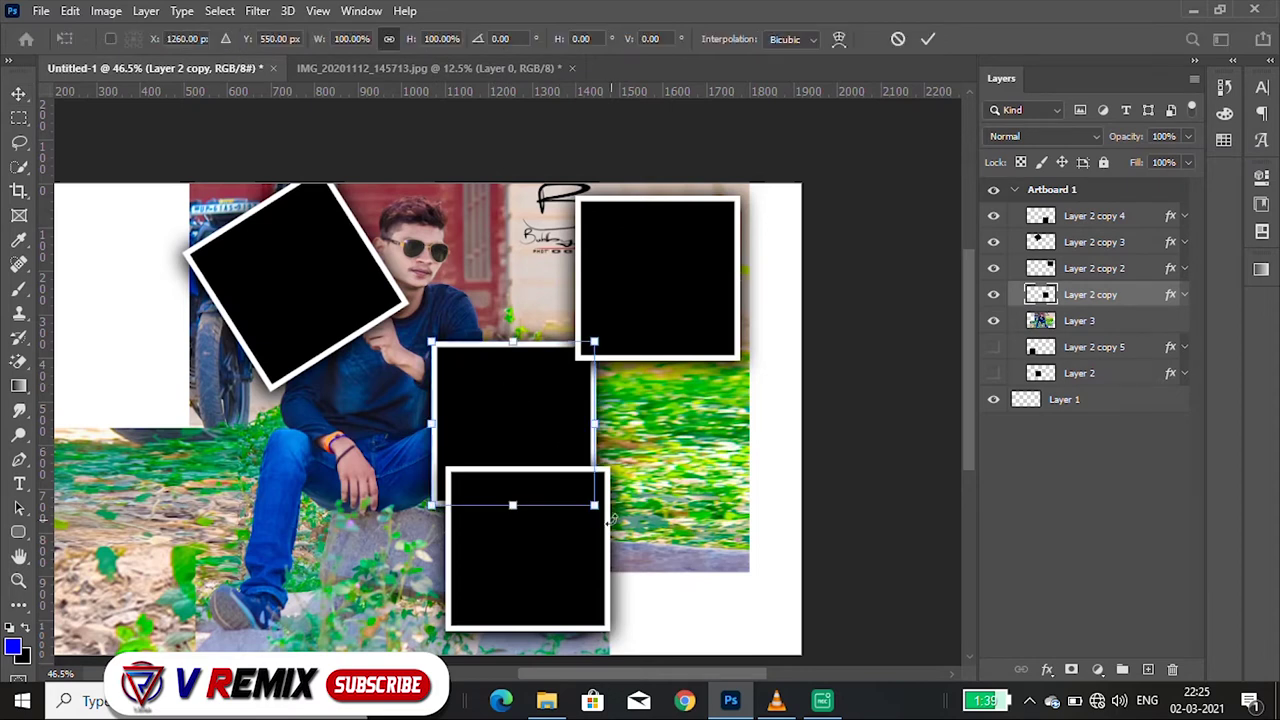
pyautogui.moveTo(612, 518); pyautogui.dragTo(760, 405)
pyautogui.moveTo(532, 425); pyautogui.dragTo(430, 281)
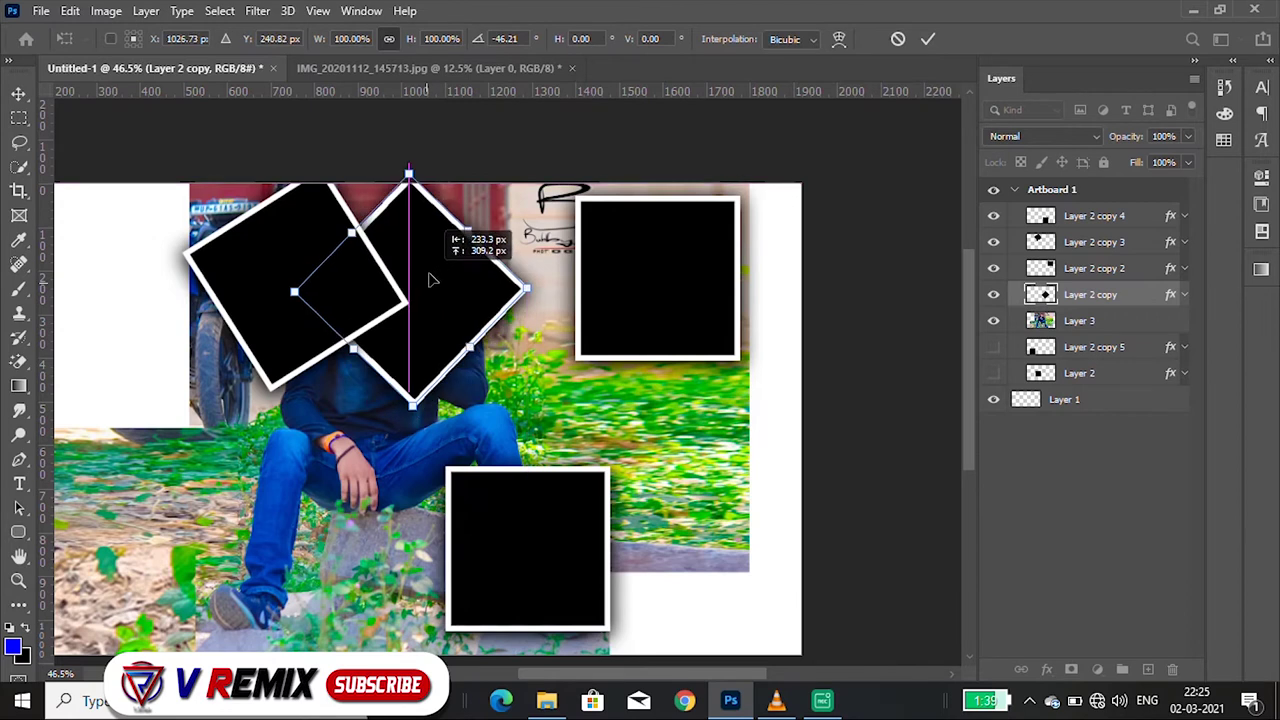
pyautogui.moveTo(430, 281); pyautogui.dragTo(433, 287)
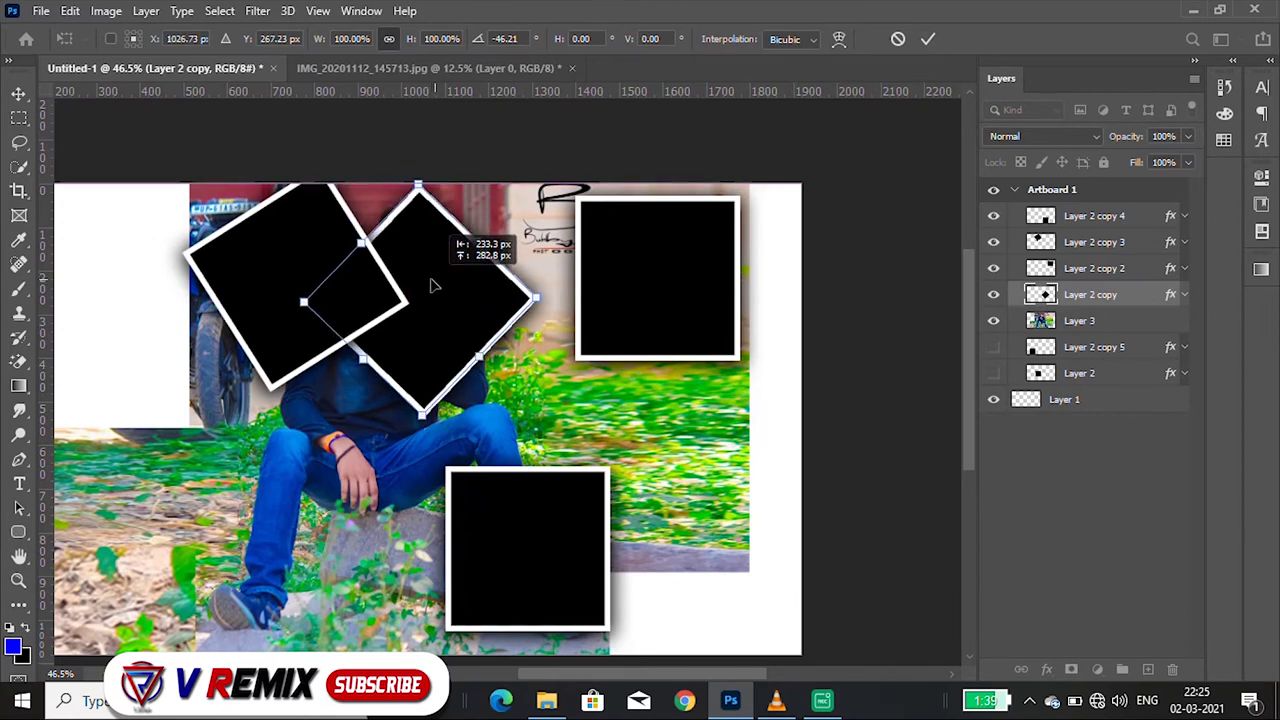
pyautogui.hotkey('shift', 'Left')
pyautogui.hotkey('shift', 'Left')
pyautogui.press('Return')
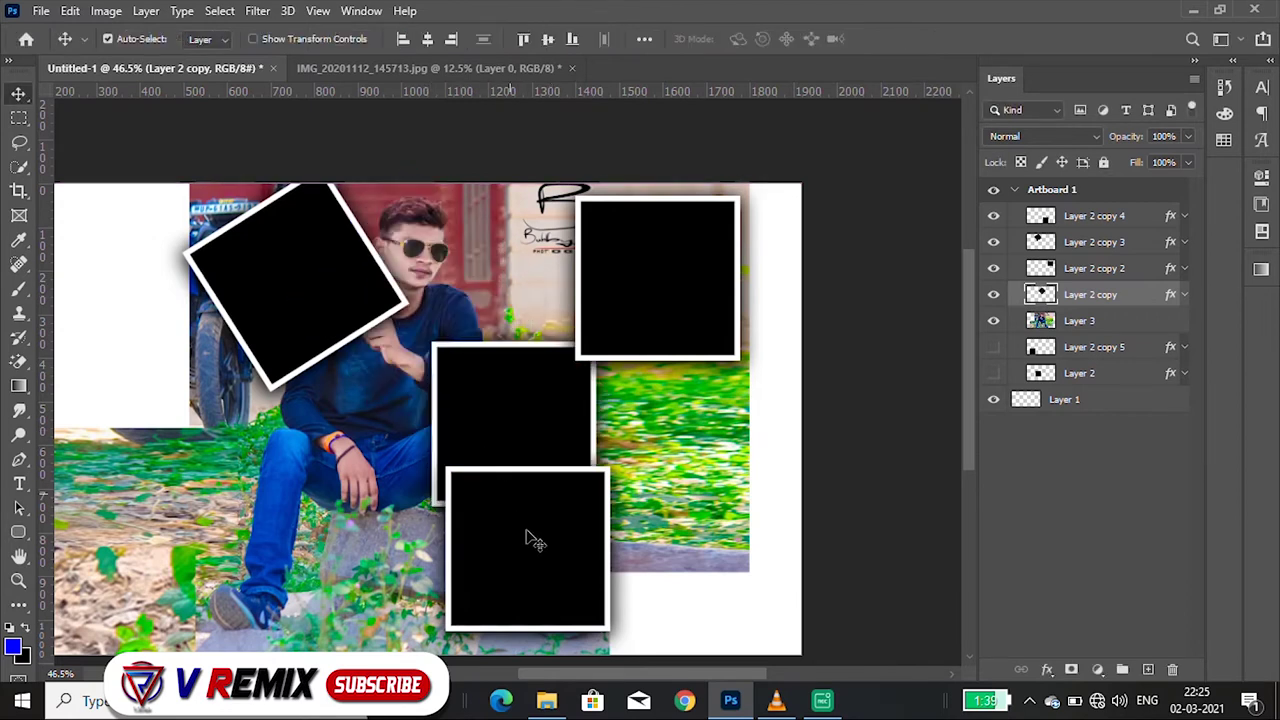
pyautogui.click(530, 540)
pyautogui.hotkey('ctrl', 't')
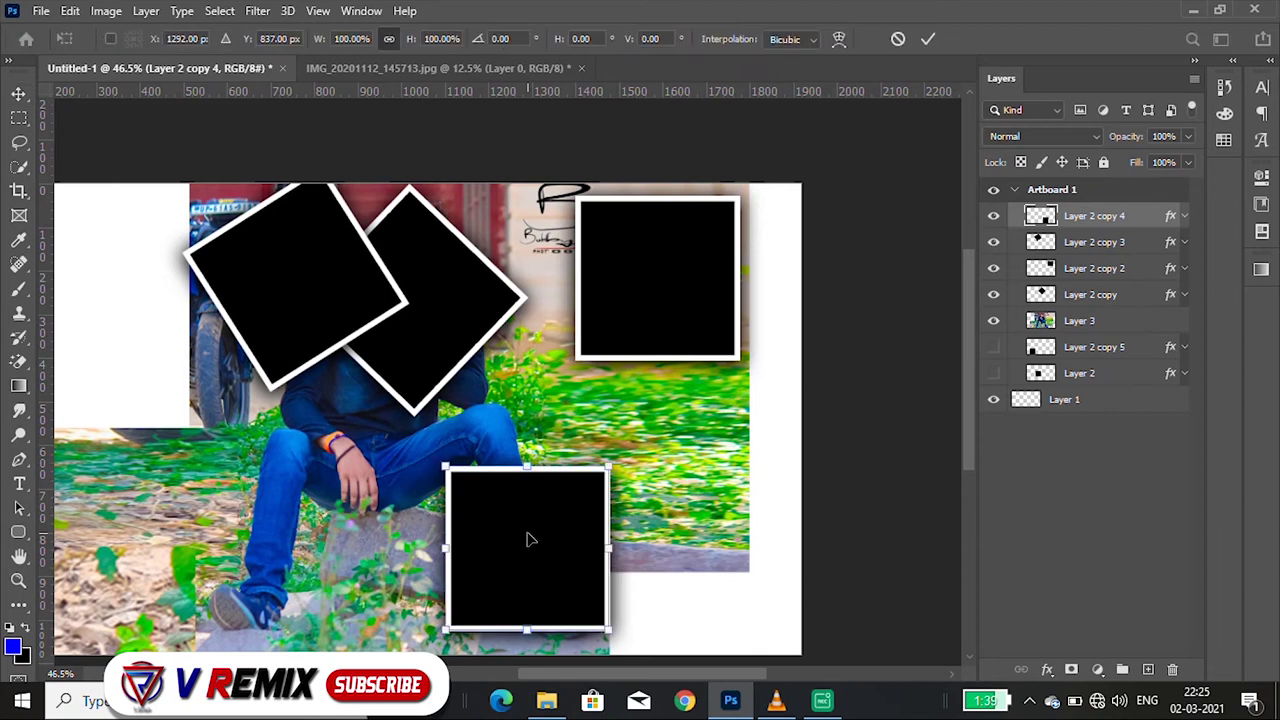
# - Tilt the bottom frame about -60° and move it up onto the seated person
pyautogui.moveTo(672, 612); pyautogui.dragTo(758, 475)
pyautogui.moveTo(523, 566)
pyautogui.mouseDown()
pyautogui.moveTo(417, 478)
pyautogui.moveTo(340, 448)
pyautogui.mouseUp()
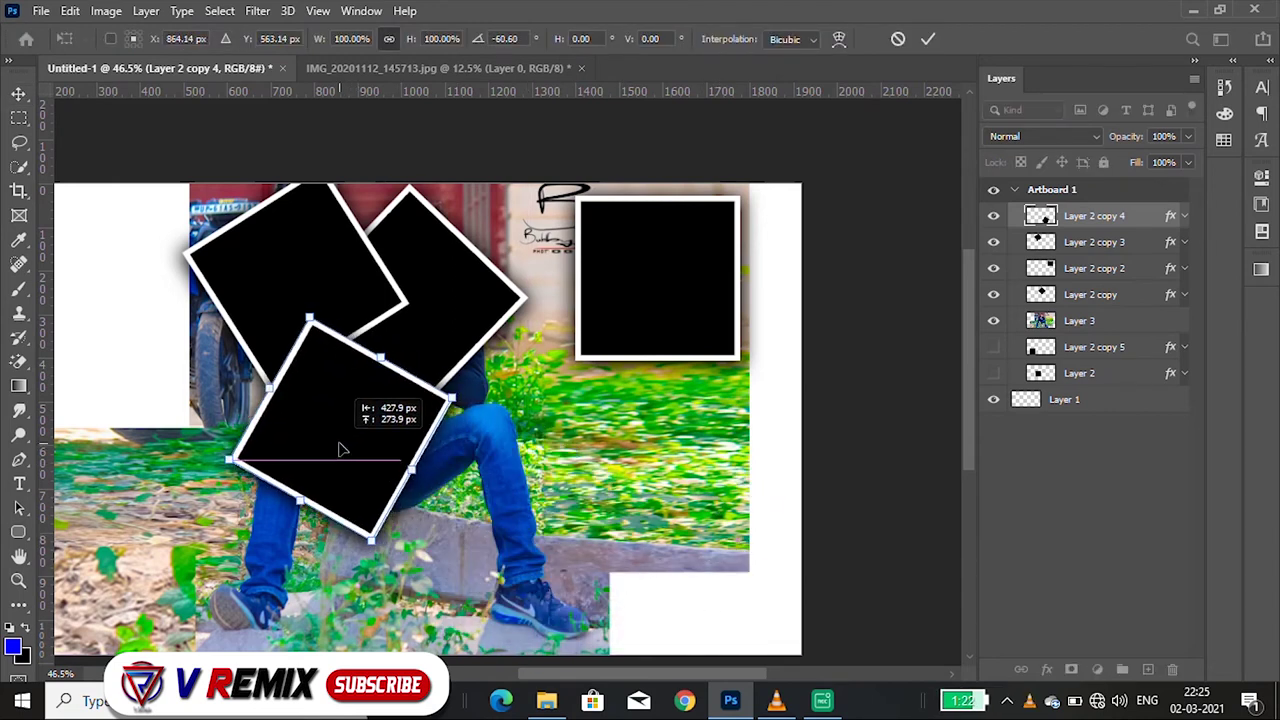
pyautogui.press('Return')
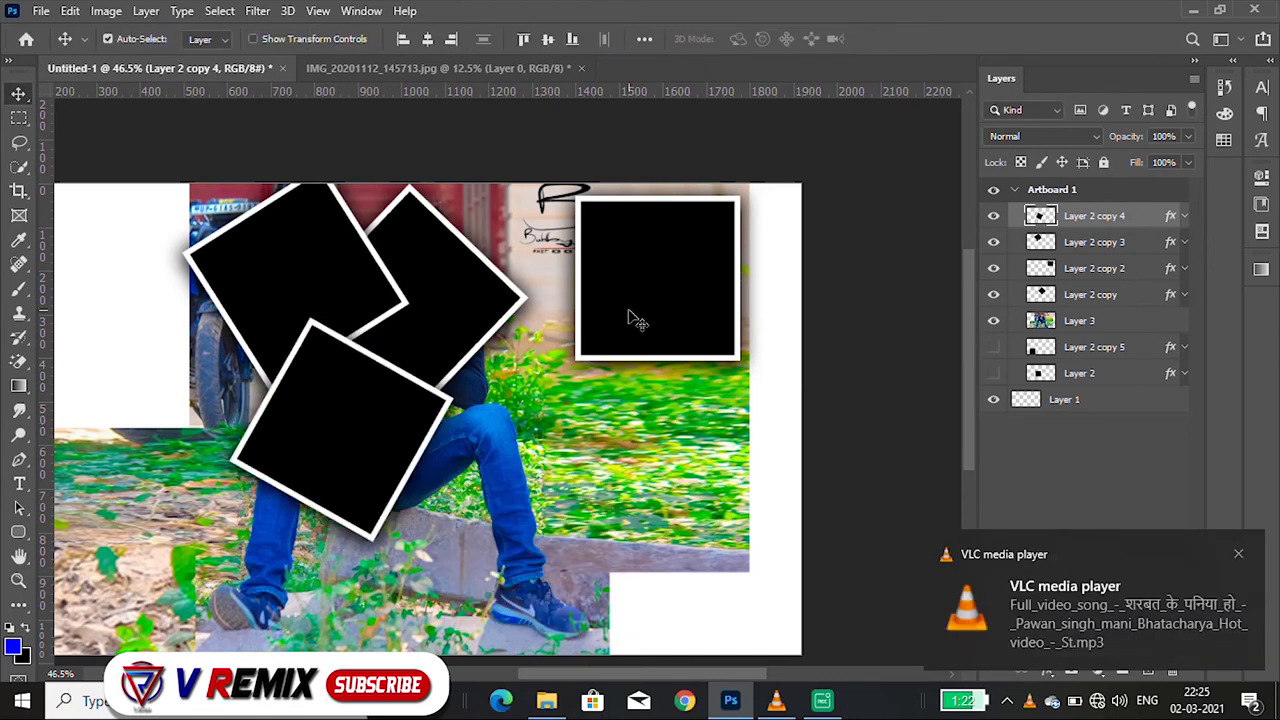
# - Move the upright top-right square down onto the person and tilt it about -34°
pyautogui.click(636, 320)
pyautogui.rightClick(636, 320)
pyautogui.press('Escape')
pyautogui.hotkey('ctrl', 't')
pyautogui.moveTo(630, 322); pyautogui.dragTo(463, 461)
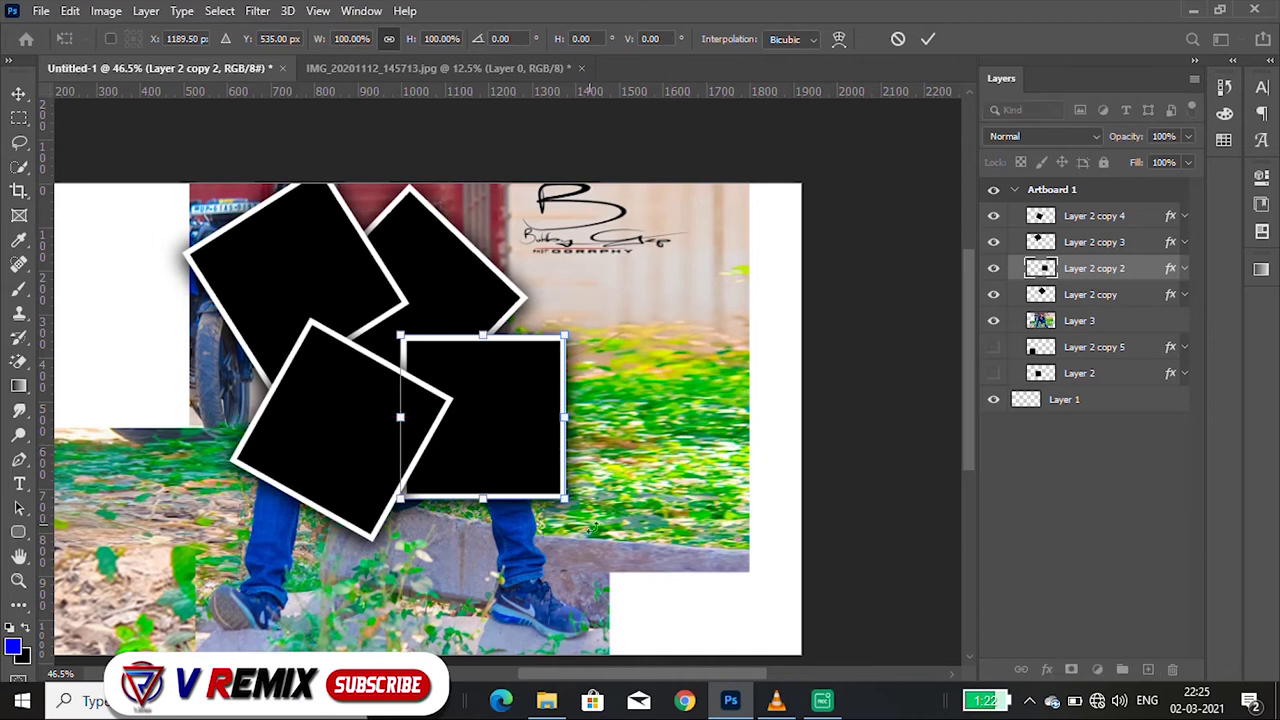
pyautogui.moveTo(612, 476); pyautogui.dragTo(677, 387)
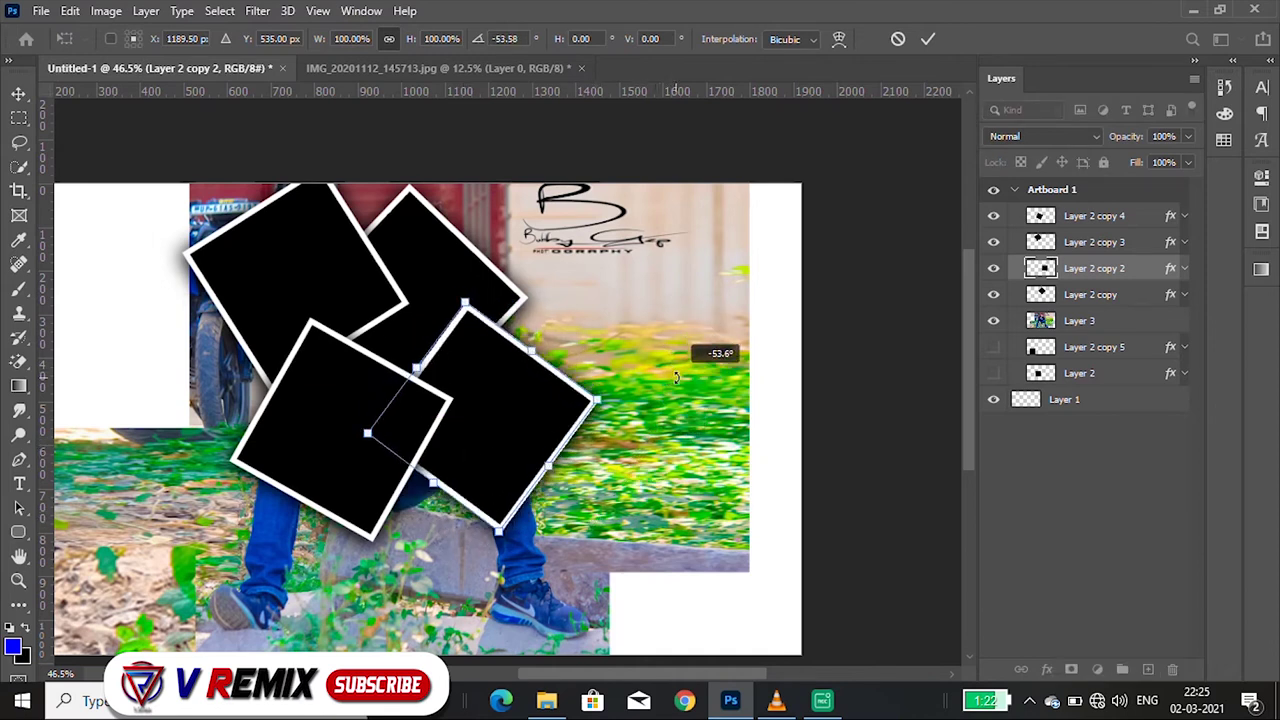
pyautogui.moveTo(677, 387); pyautogui.dragTo(688, 458)
pyautogui.press('Return')
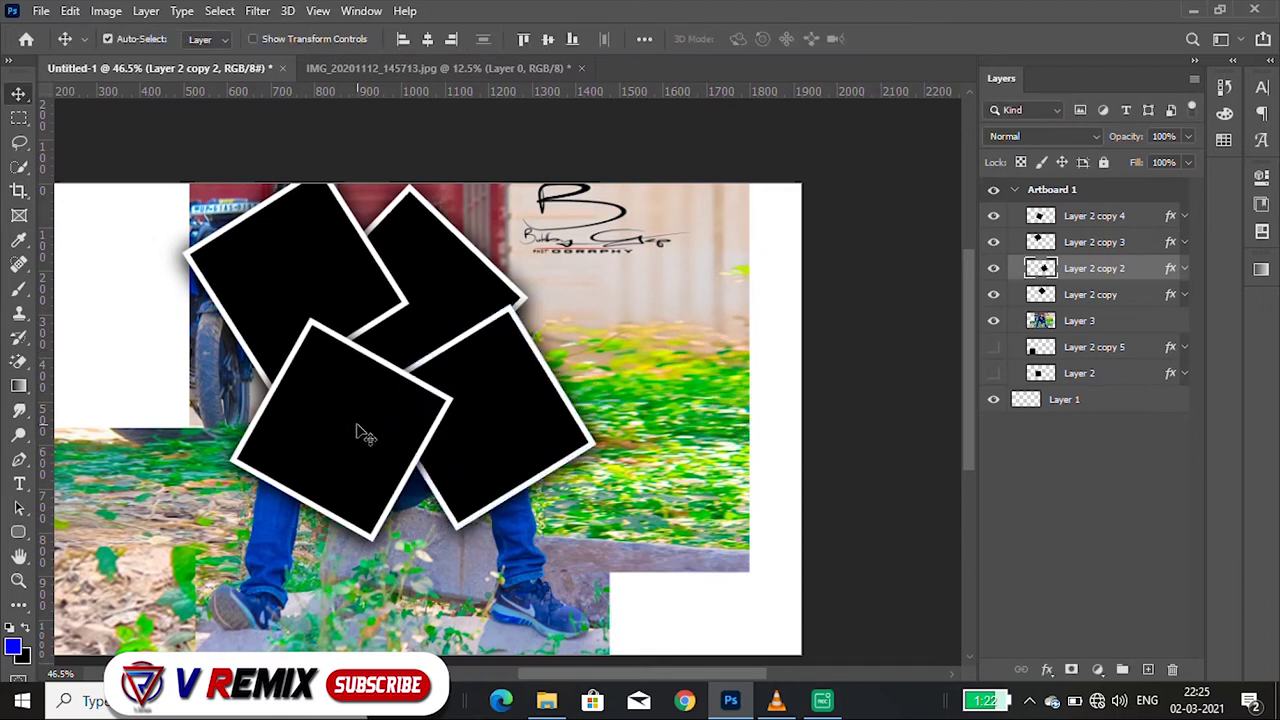
# - Undo a 33° tilt of the front square, then tilt the top-left square about 7°
pyautogui.click(360, 432)
pyautogui.hotkey('ctrl', 't')
pyautogui.moveTo(468, 555); pyautogui.dragTo(392, 644)
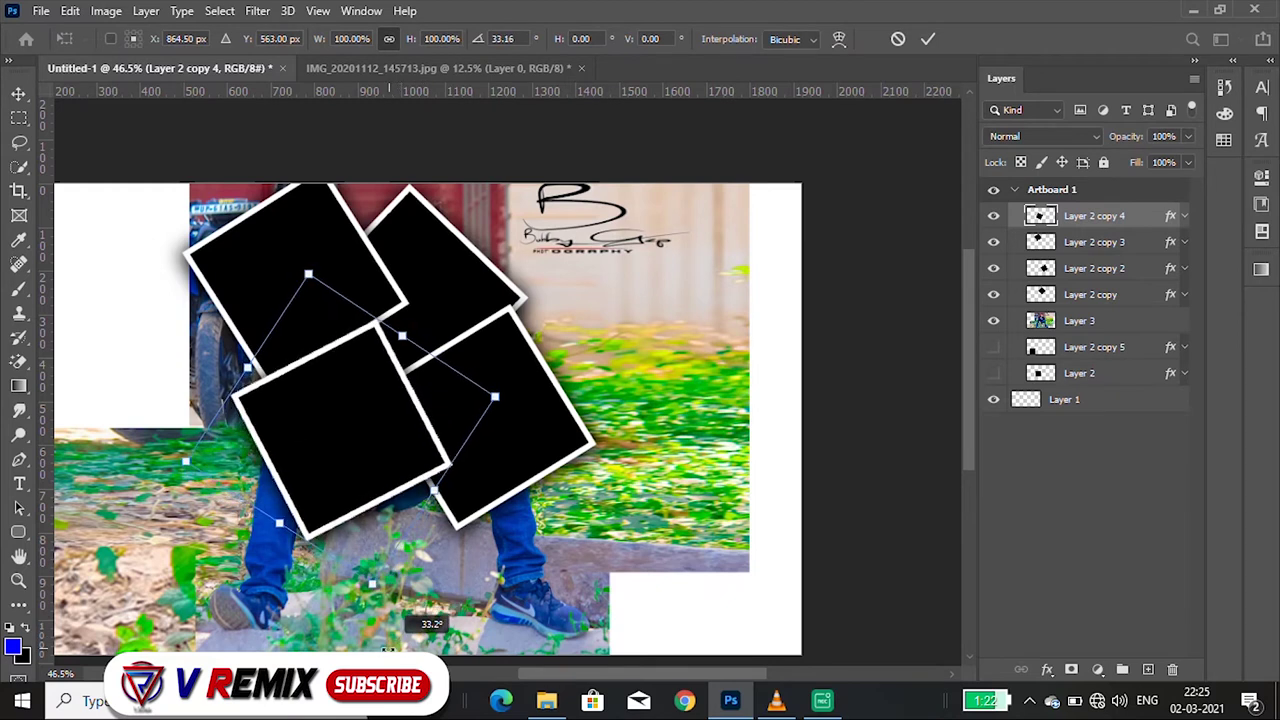
pyautogui.press('Return')
pyautogui.hotkey('ctrl', 'z')
pyautogui.click(300, 271)
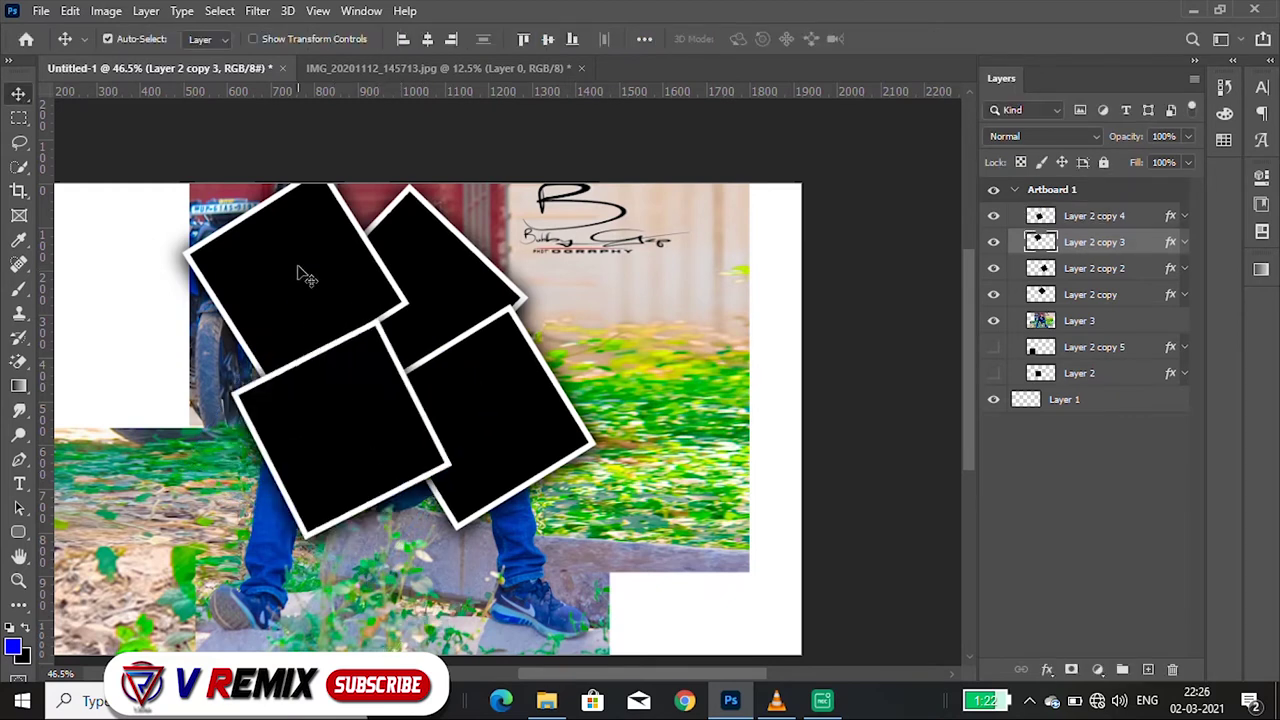
pyautogui.hotkey('ctrl', 't')
pyautogui.moveTo(432, 403); pyautogui.dragTo(416, 421)
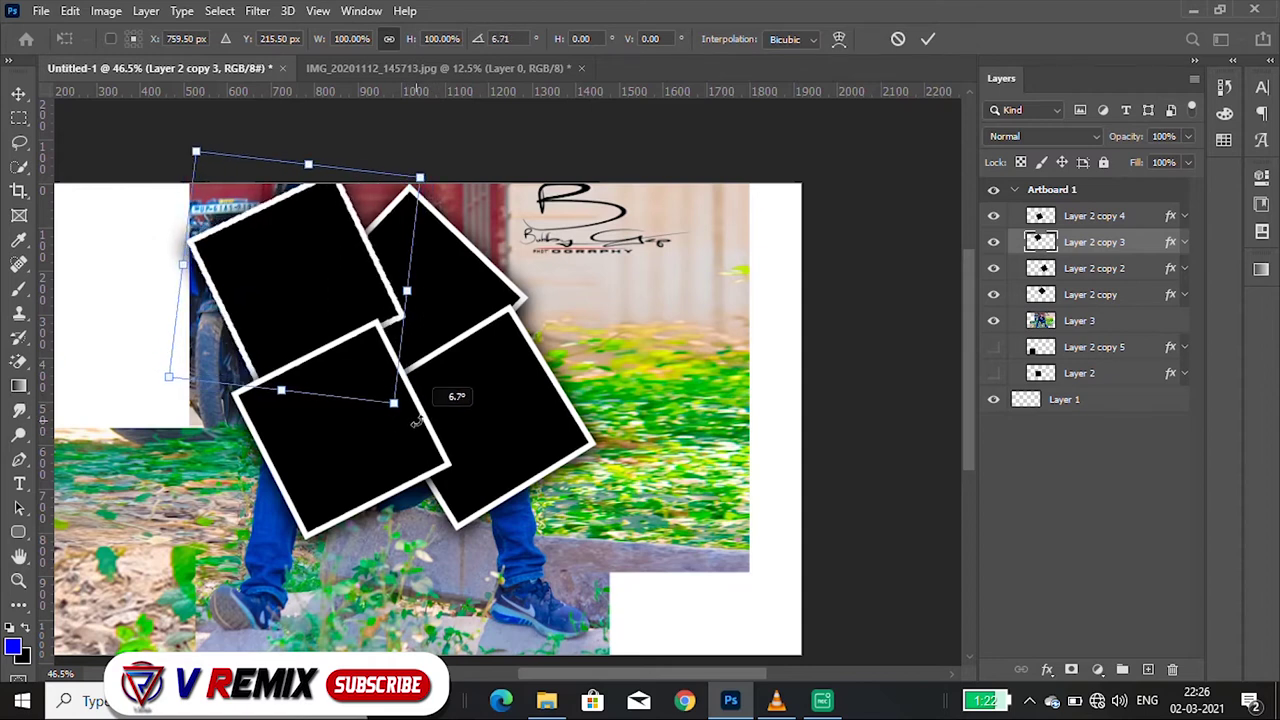
pyautogui.press('Return')
# - Tilt the top-right square about 20°, nudge it up, and shift the lower-right square up-left
pyautogui.click(474, 298)
pyautogui.hotkey('ctrl', 't')
pyautogui.moveTo(546, 434); pyautogui.dragTo(508, 503)
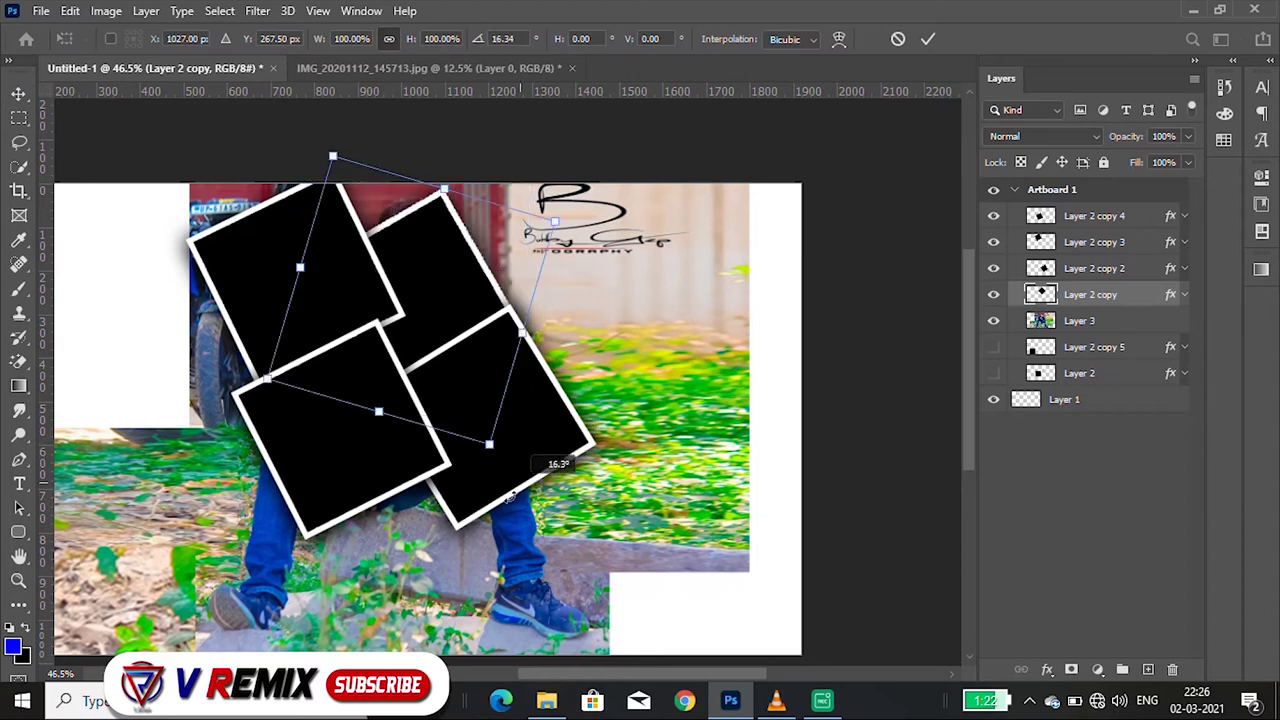
pyautogui.moveTo(443, 306); pyautogui.dragTo(437, 268)
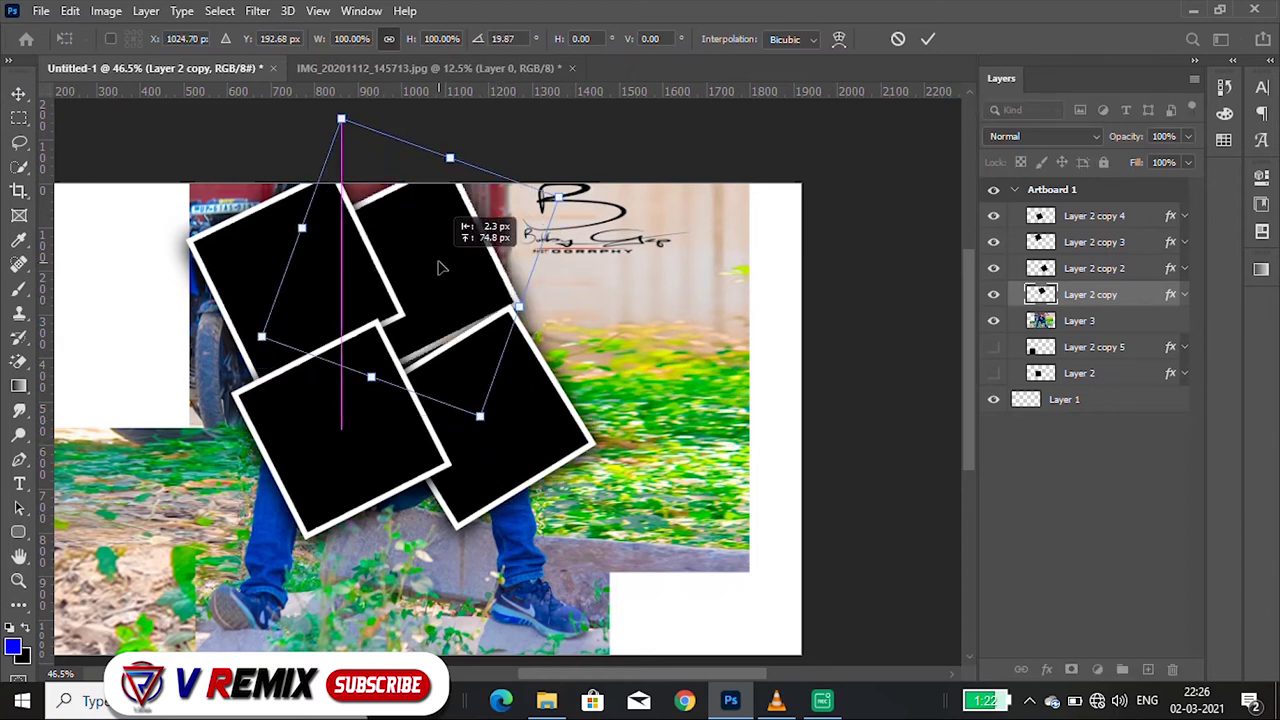
pyautogui.press('Return')
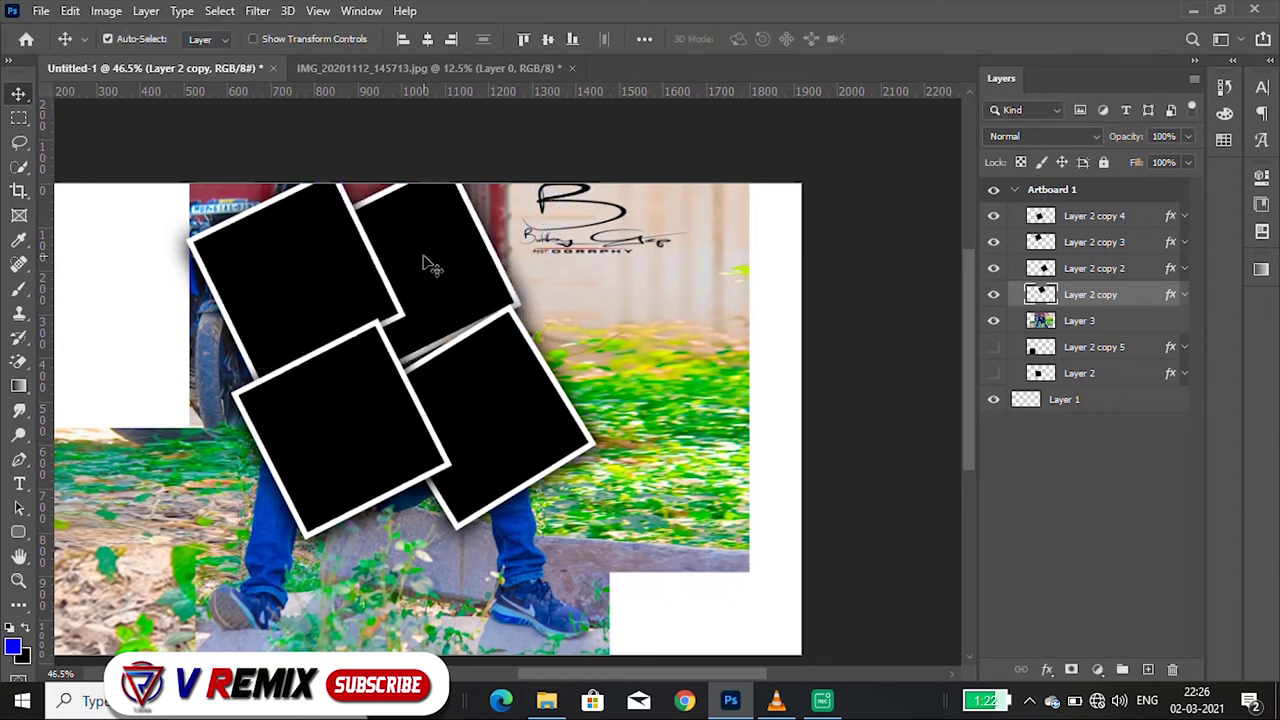
pyautogui.scroll(-1, 440, 332)
pyautogui.moveTo(476, 397); pyautogui.dragTo(462, 374)
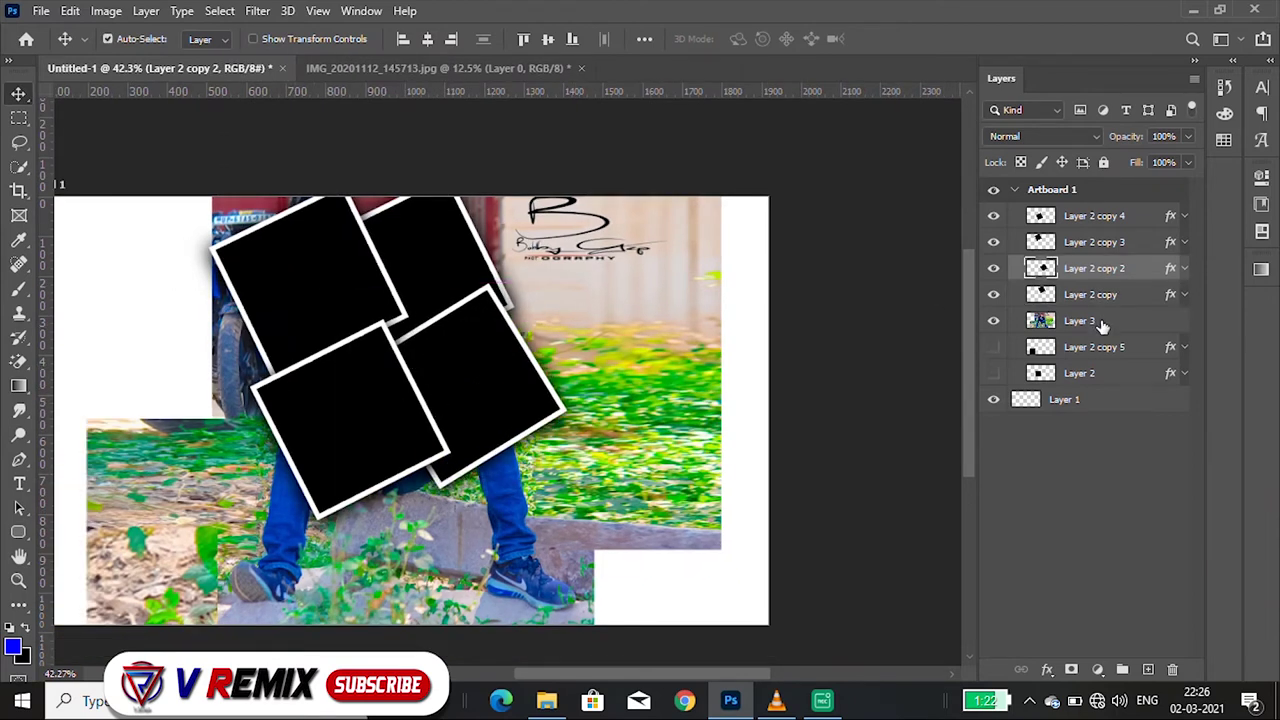
# - Show Layer 2 and Layer 2 copy 5 above the photo, placing them at lower right and left
pyautogui.click(1105, 325)
pyautogui.click(994, 373)
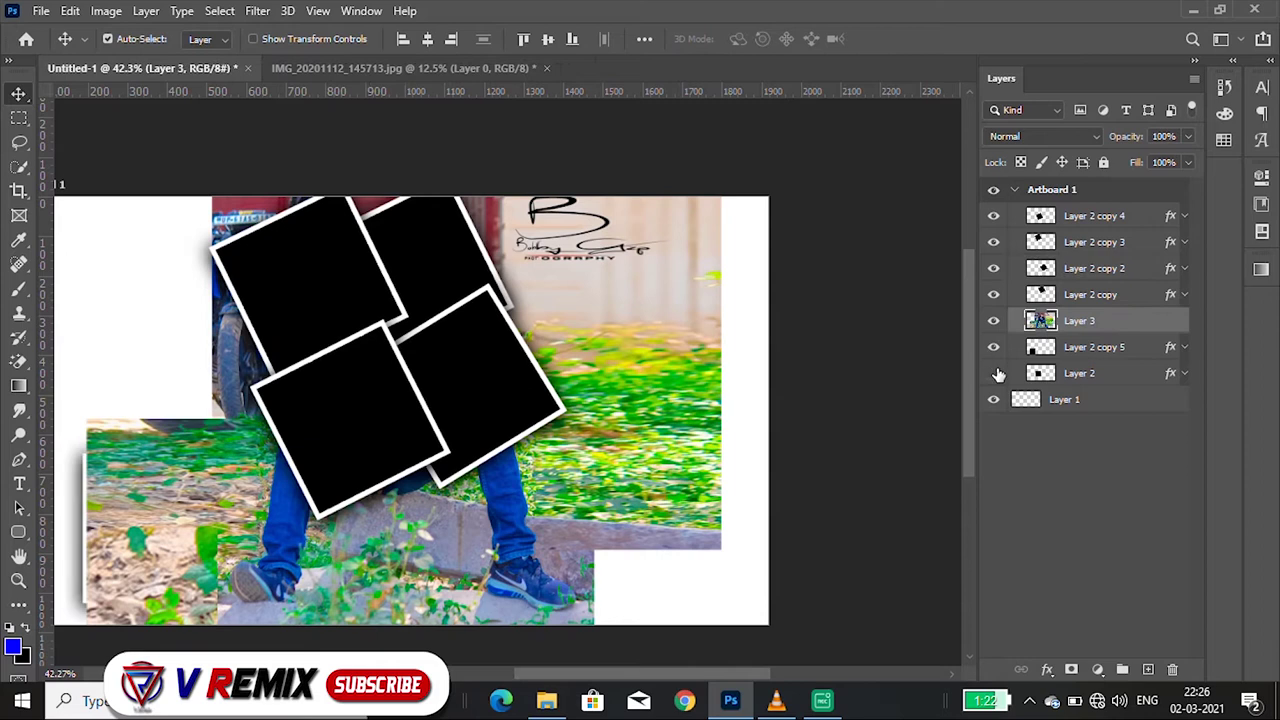
pyautogui.click(994, 347)
pyautogui.moveTo(1030, 375)
pyautogui.mouseDown()
pyautogui.moveTo(1040, 318)
pyautogui.moveTo(1082, 328)
pyautogui.mouseUp()
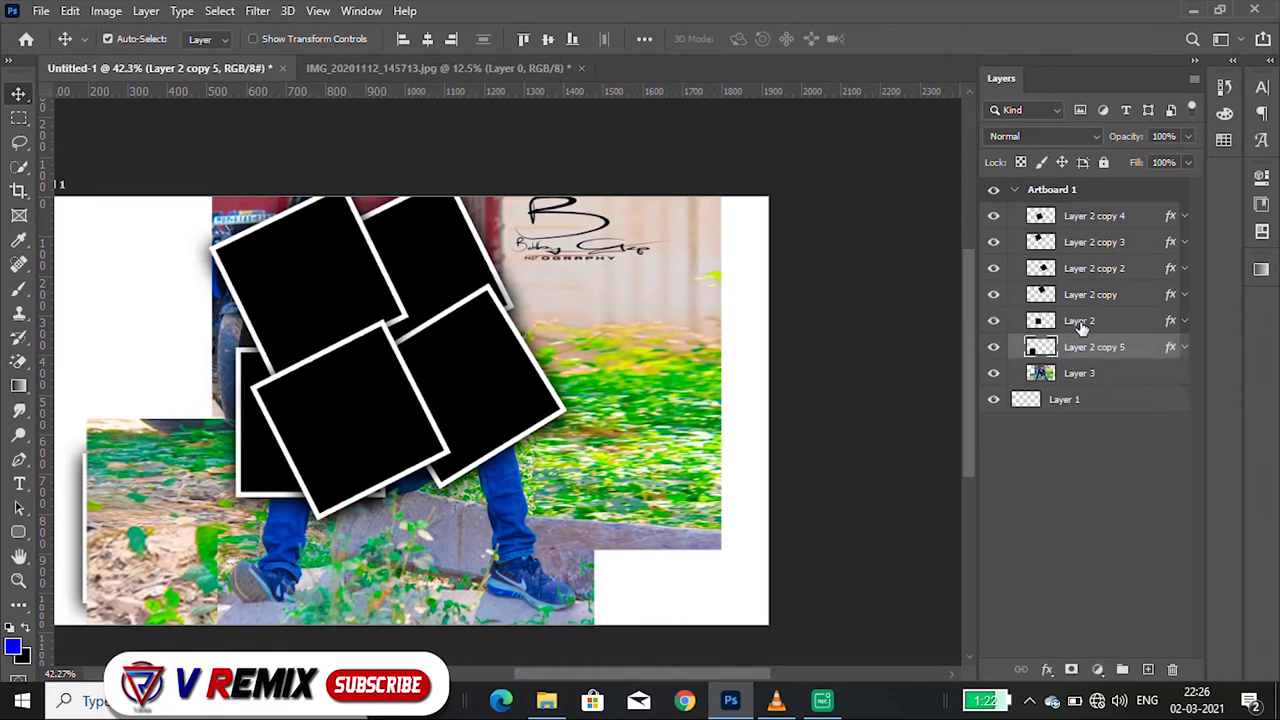
pyautogui.moveTo(258, 460)
pyautogui.mouseDown()
pyautogui.moveTo(474, 498)
pyautogui.moveTo(487, 483)
pyautogui.mouseUp()
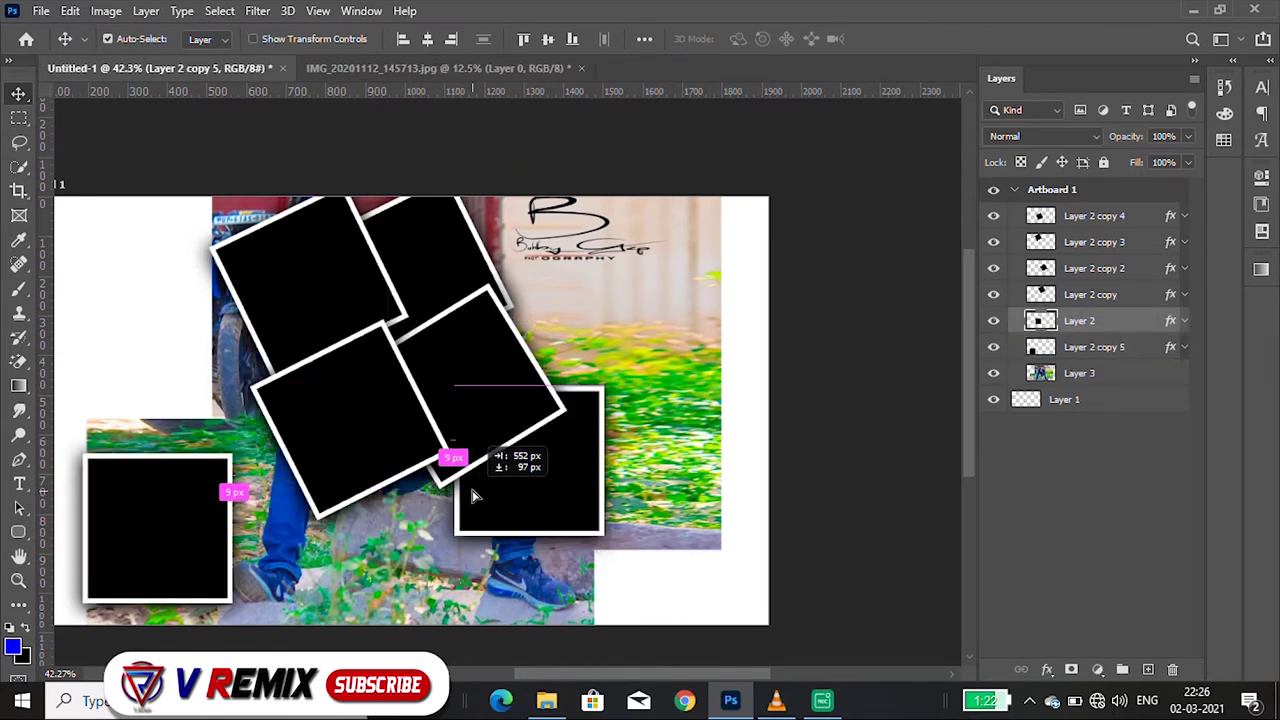
pyautogui.moveTo(210, 505)
pyautogui.mouseDown()
pyautogui.moveTo(295, 383)
pyautogui.moveTo(337, 374)
pyautogui.mouseUp()
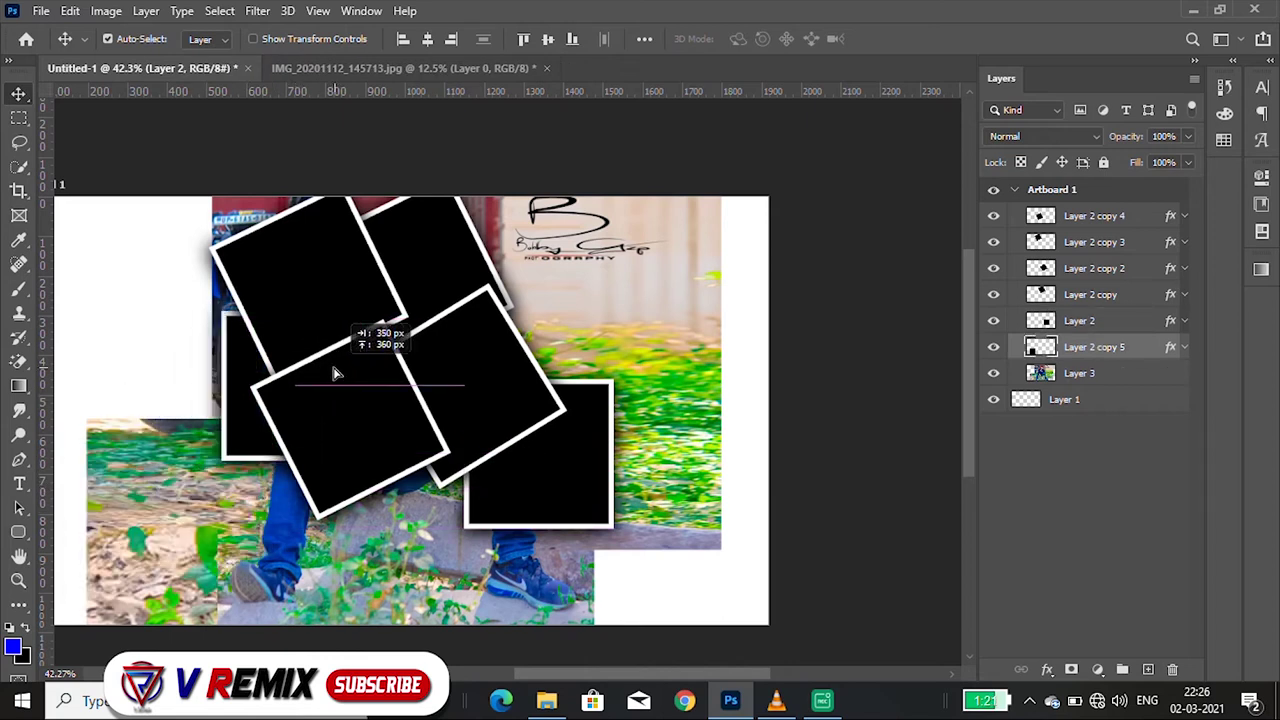
pyautogui.moveTo(337, 374); pyautogui.dragTo(398, 400)
# - Add a 74% square copy at the bottom-left and move the photo layer to the top
pyautogui.moveTo(557, 485); pyautogui.dragTo(308, 522)
pyautogui.hotkey('ctrl', 't')
pyautogui.moveTo(368, 567)
pyautogui.mouseDown()
pyautogui.moveTo(331, 532)
pyautogui.moveTo(335, 512)
pyautogui.mouseUp()
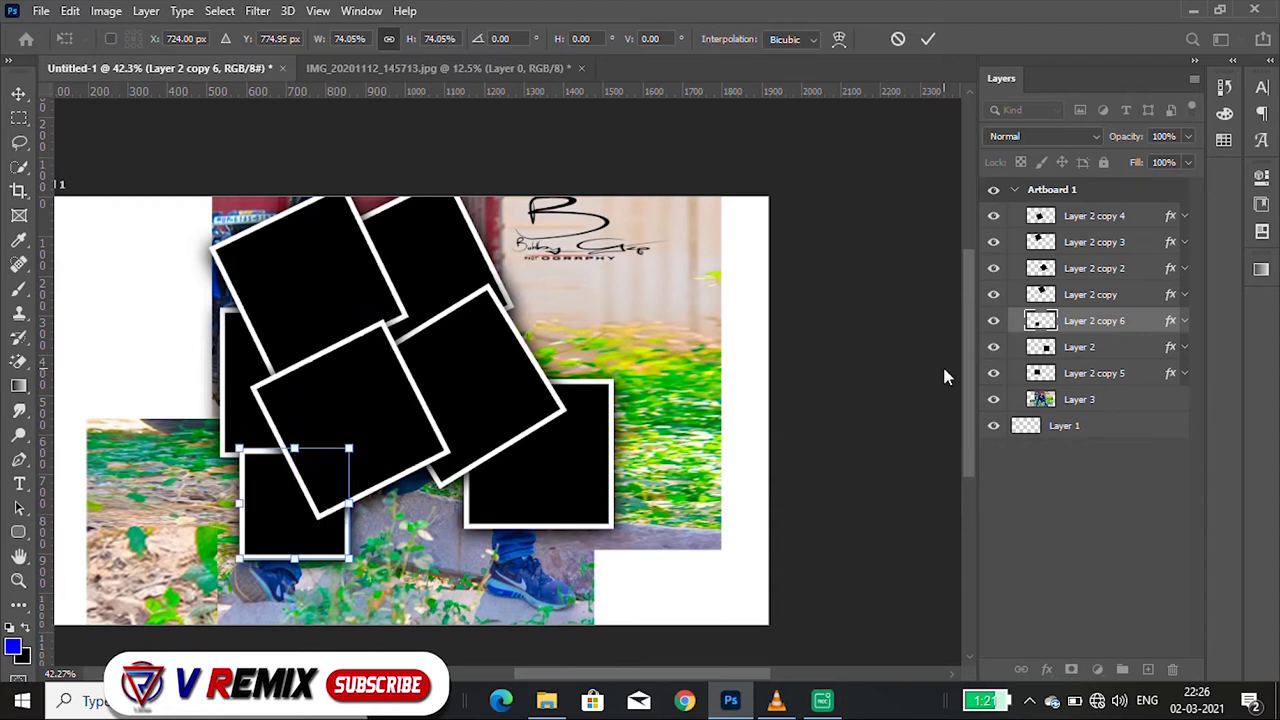
pyautogui.moveTo(1108, 400); pyautogui.dragTo(1121, 192)
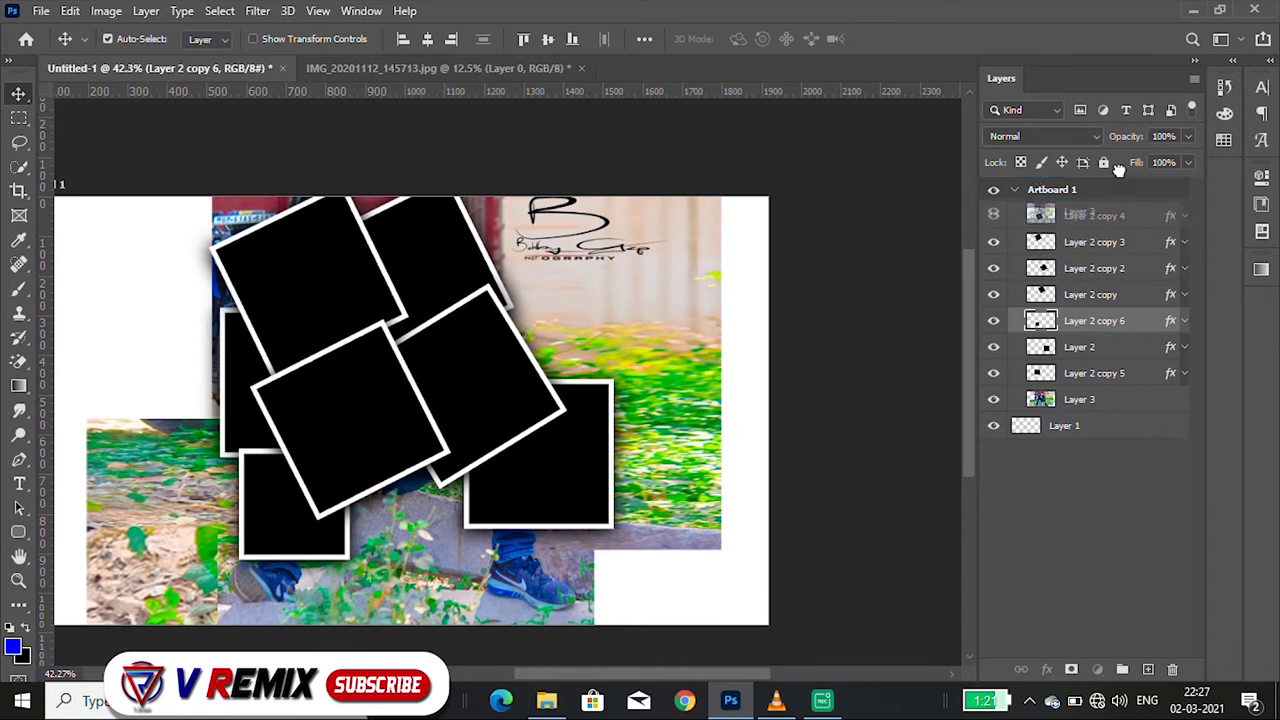
pyautogui.moveTo(1105, 405); pyautogui.dragTo(1105, 214)
# - Clip the portrait into the frame below it and make four more copies of the photo layer
pyautogui.rightClick(1105, 214)
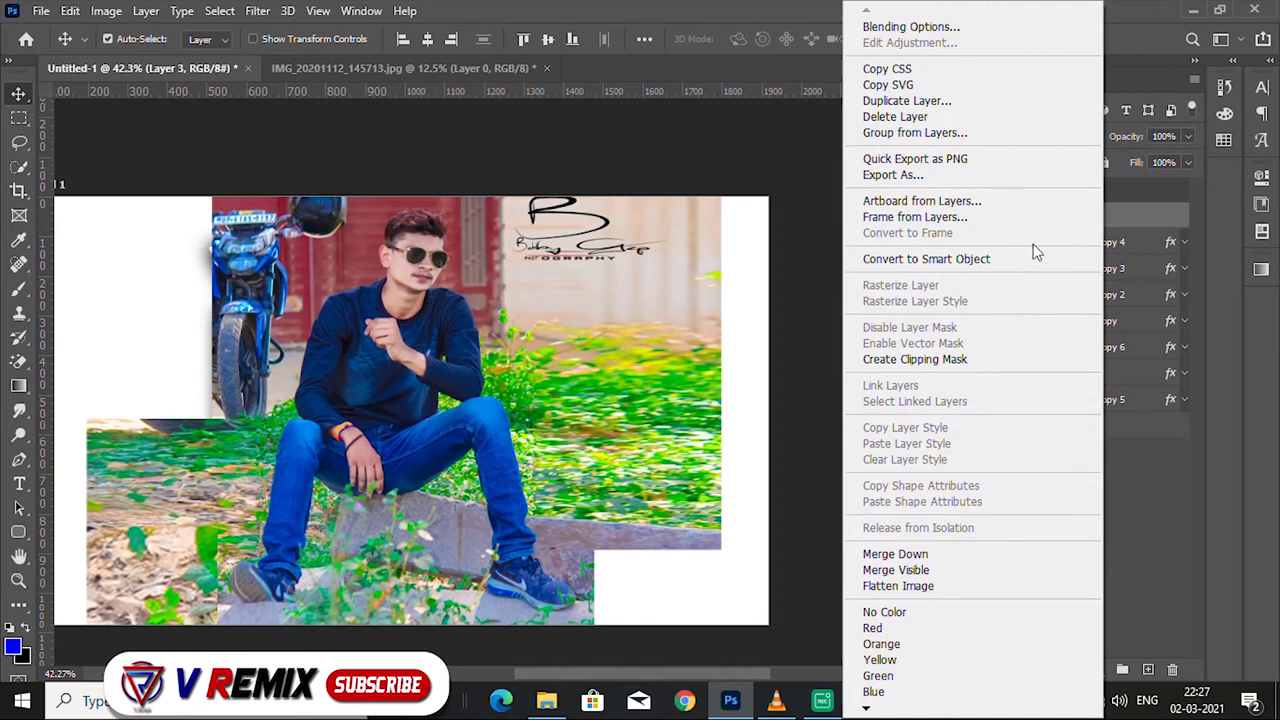
pyautogui.click(975, 360)
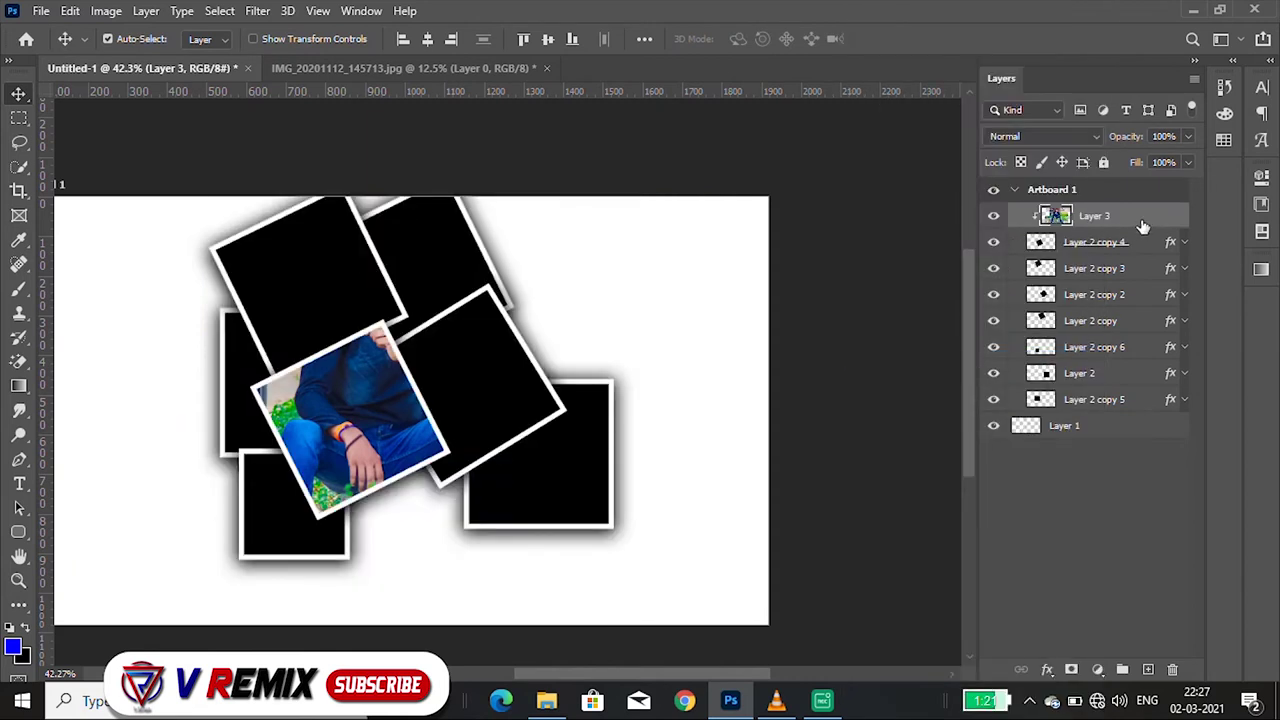
pyautogui.moveTo(1127, 226); pyautogui.dragTo(1148, 668)
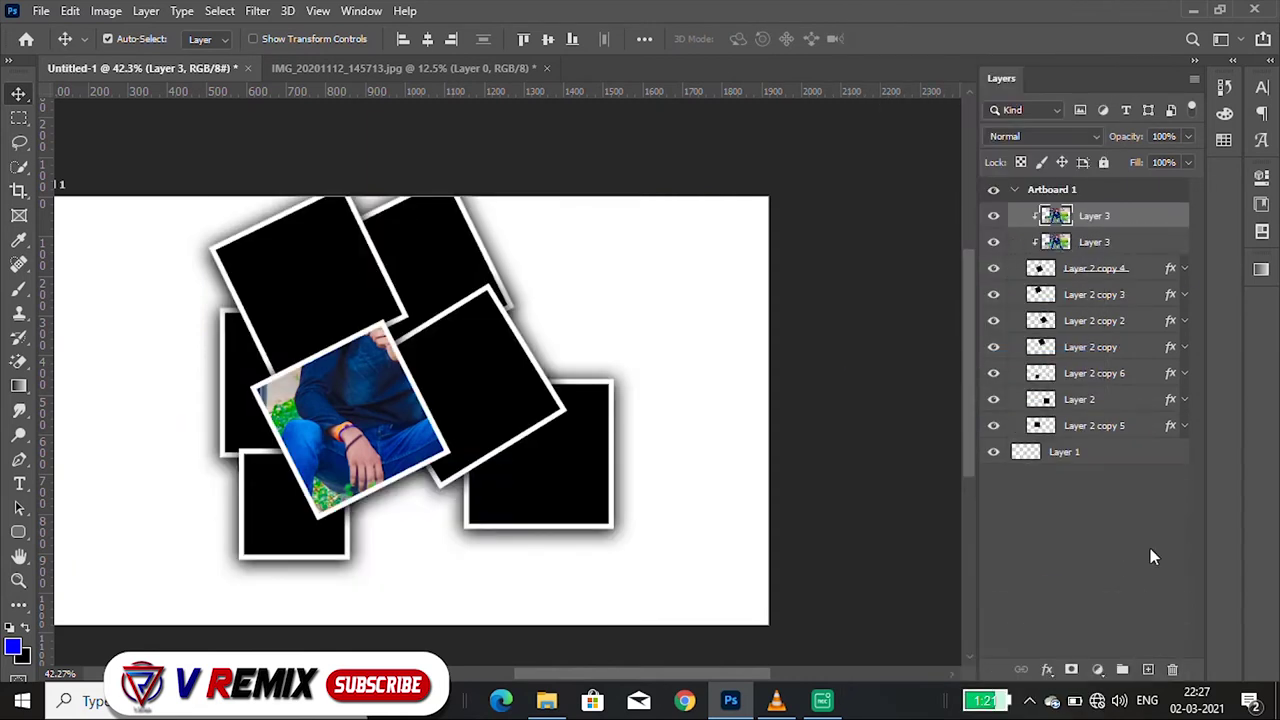
pyautogui.moveTo(1128, 242); pyautogui.dragTo(1148, 668)
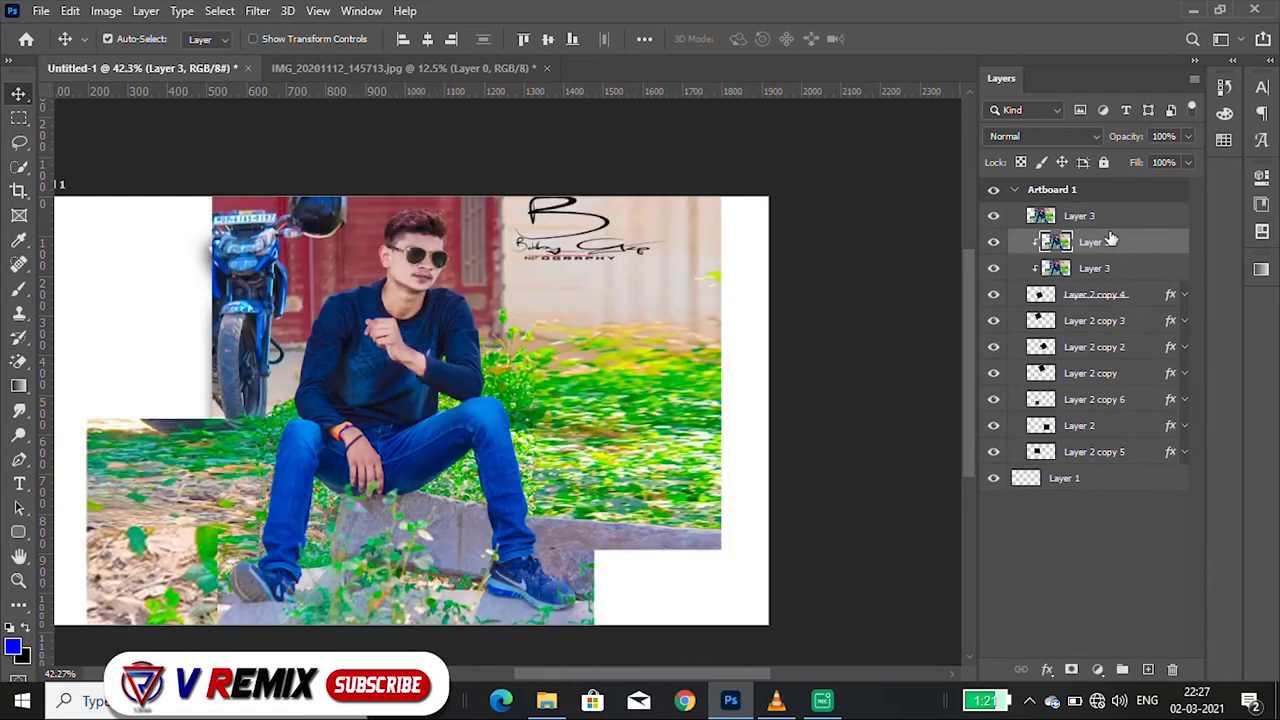
pyautogui.moveTo(1114, 242); pyautogui.dragTo(1148, 668)
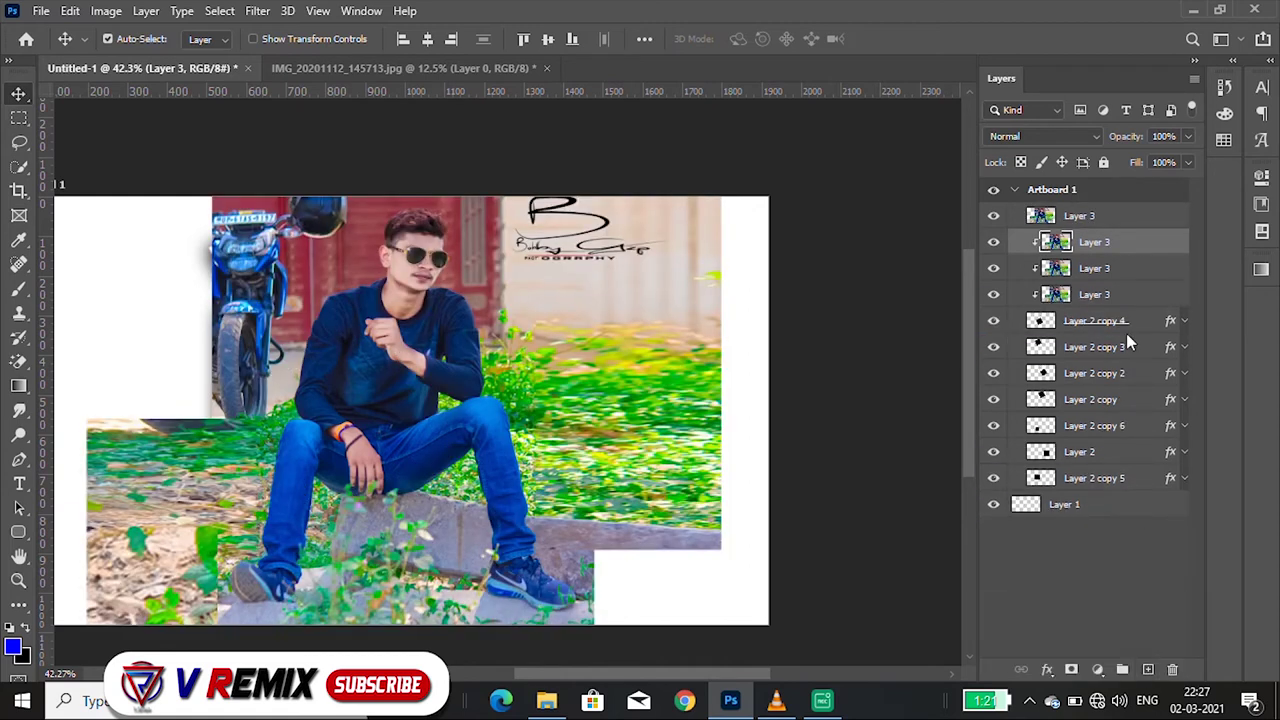
pyautogui.moveTo(1114, 277); pyautogui.dragTo(1128, 298)
pyautogui.moveTo(1108, 250); pyautogui.dragTo(1148, 668)
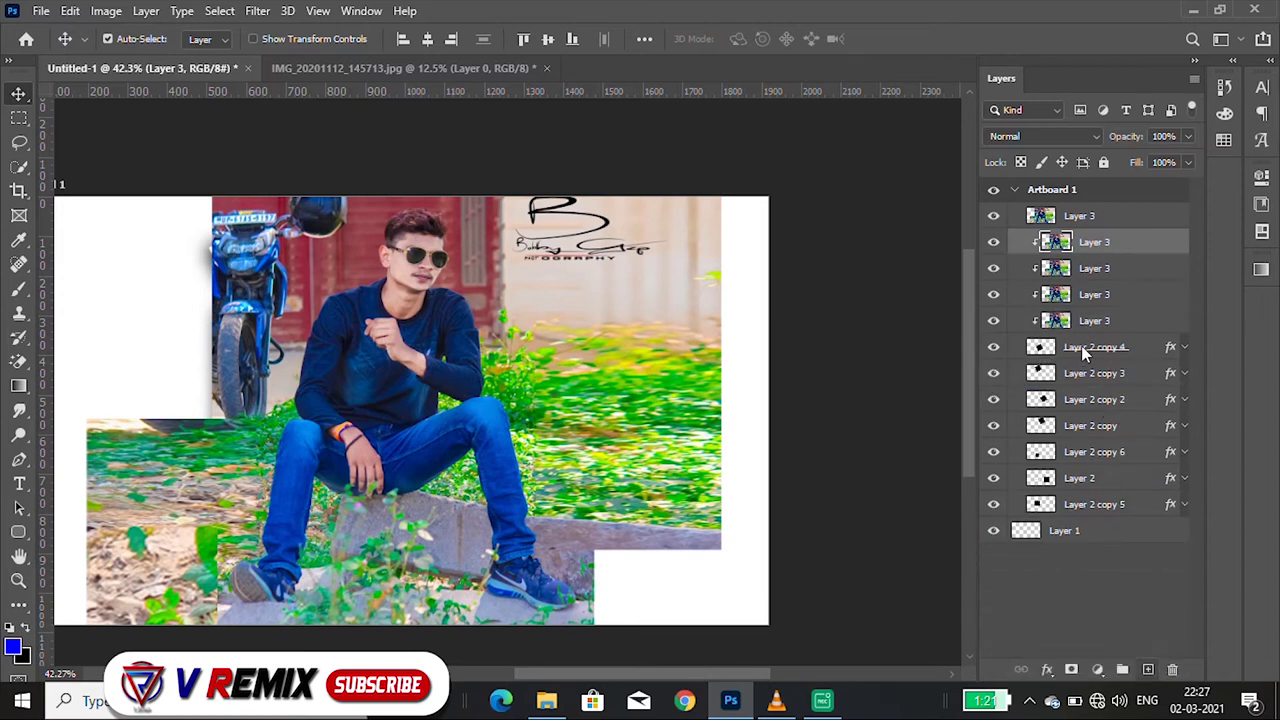
# - Move the photo copies above the Layer 2 copy frames and clip four of them in
pyautogui.moveTo(1080, 323); pyautogui.dragTo(1095, 362)
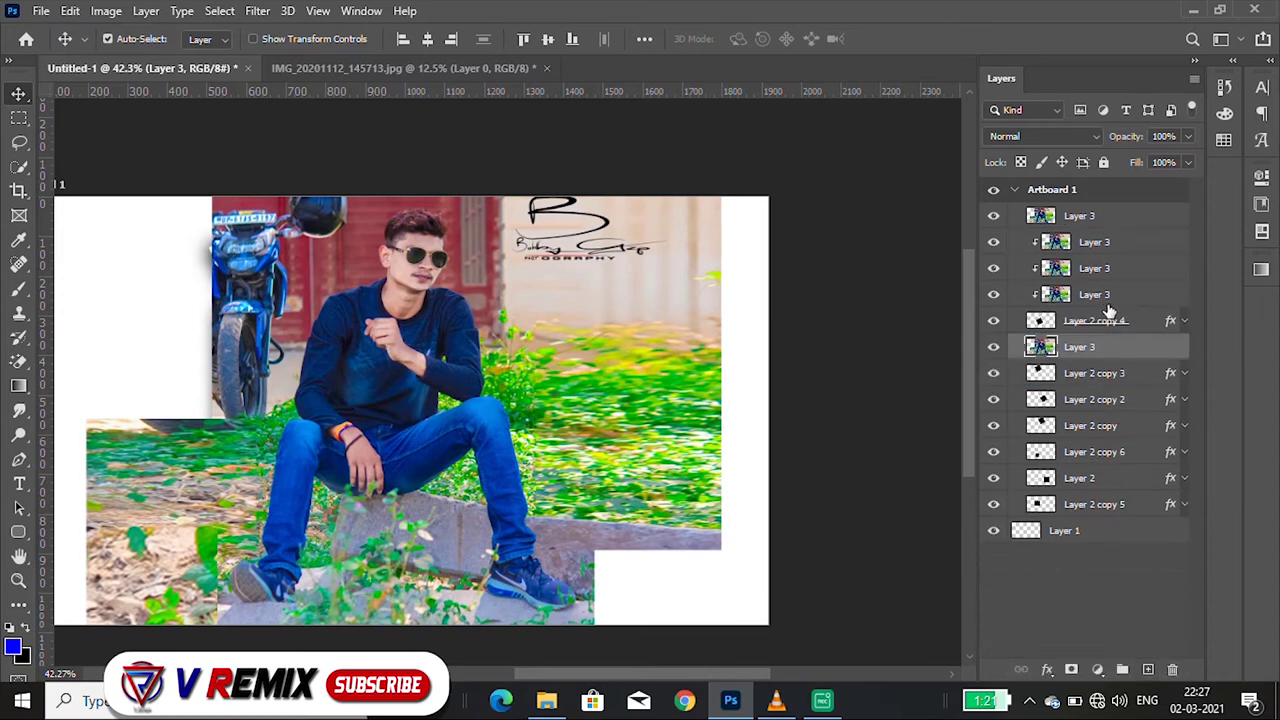
pyautogui.moveTo(1101, 291); pyautogui.dragTo(1108, 380)
pyautogui.moveTo(1110, 263); pyautogui.dragTo(1122, 360)
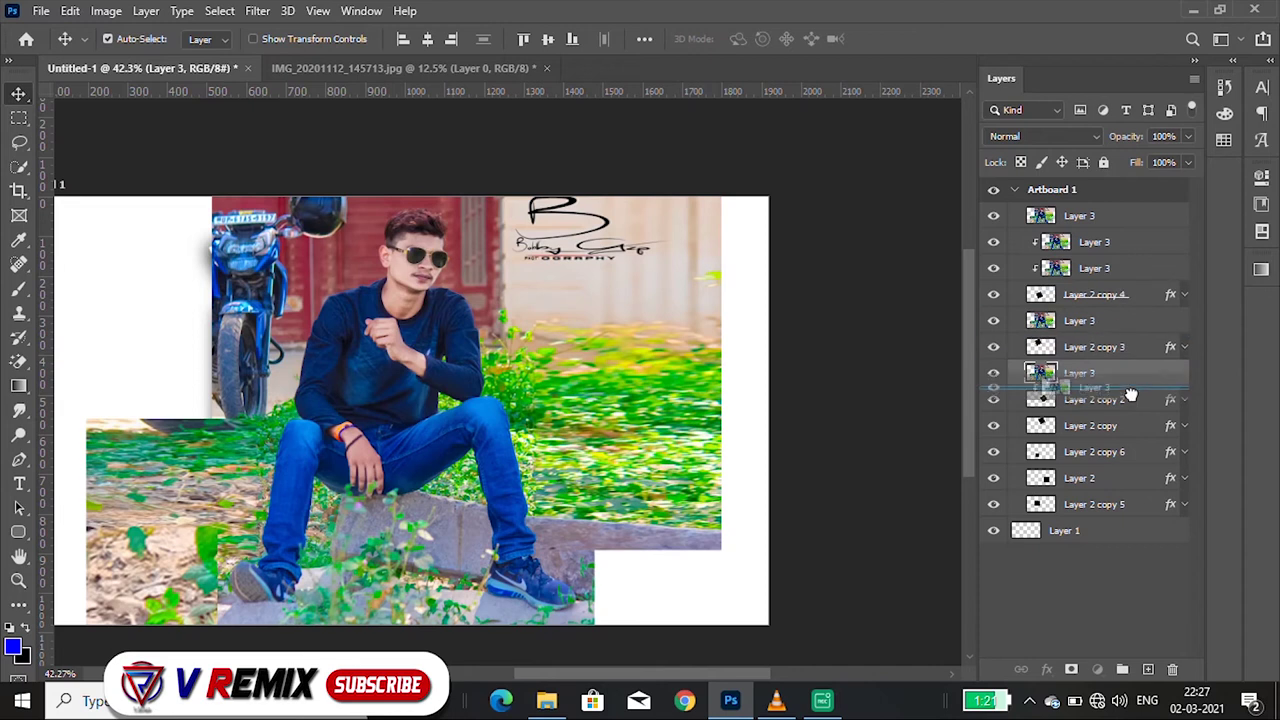
pyautogui.moveTo(1107, 228); pyautogui.dragTo(1128, 432)
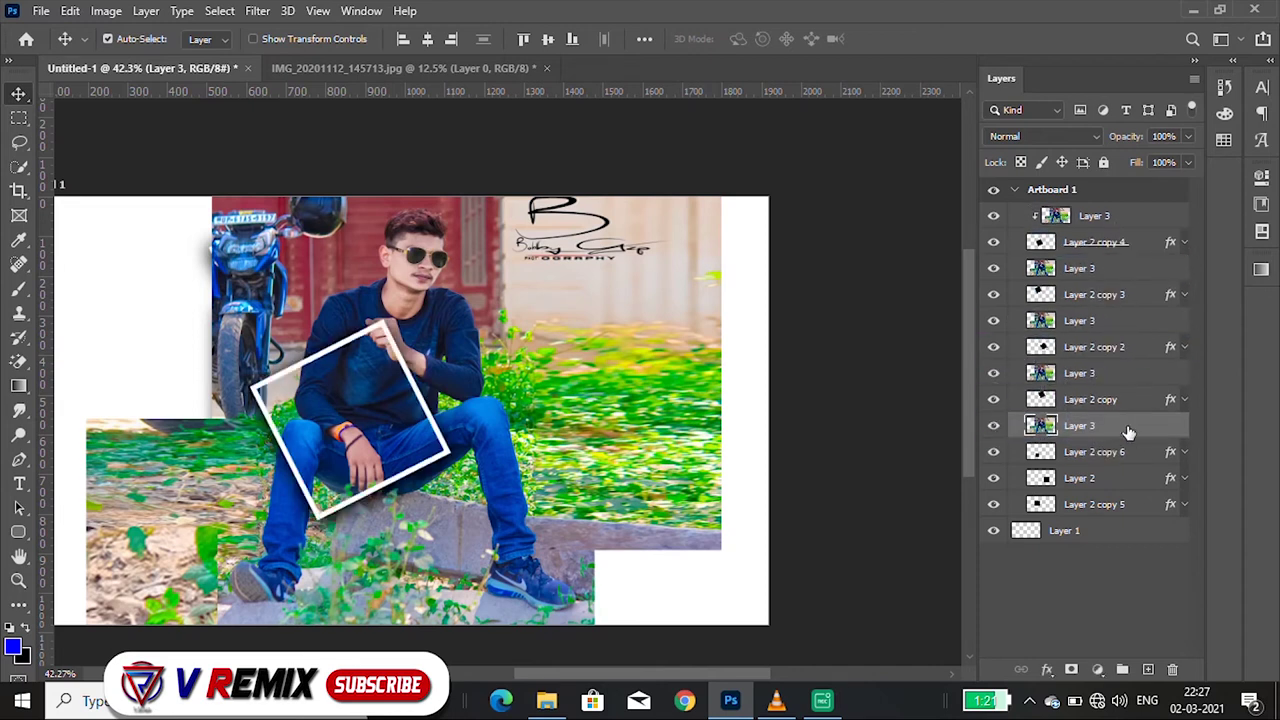
pyautogui.rightClick(1104, 278)
pyautogui.click(935, 358)
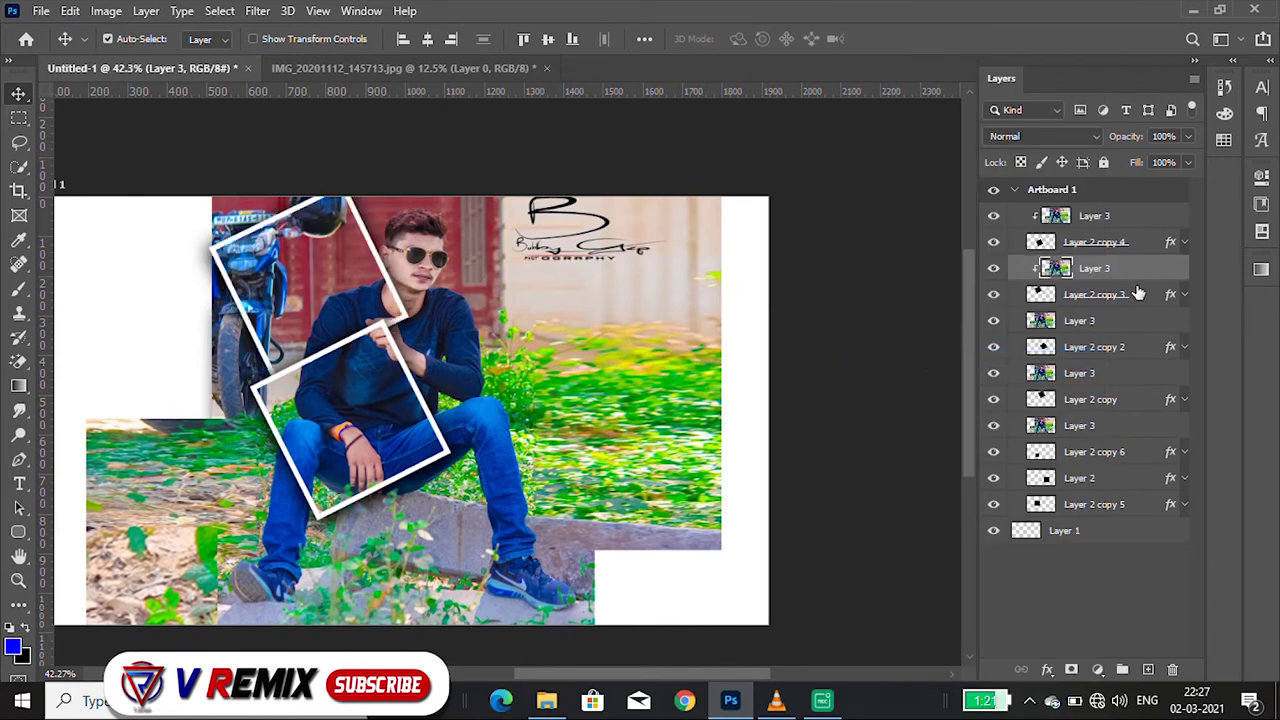
pyautogui.rightClick(1081, 325)
pyautogui.click(991, 360)
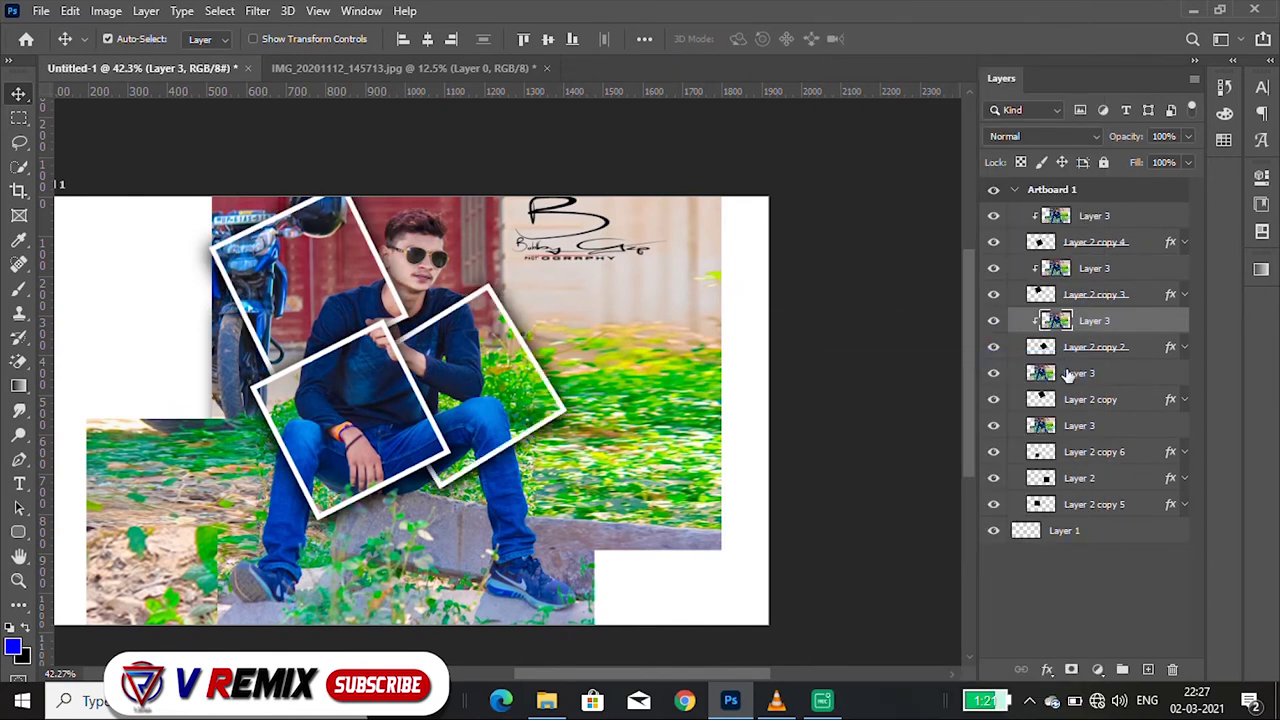
pyautogui.rightClick(1076, 378)
pyautogui.click(990, 360)
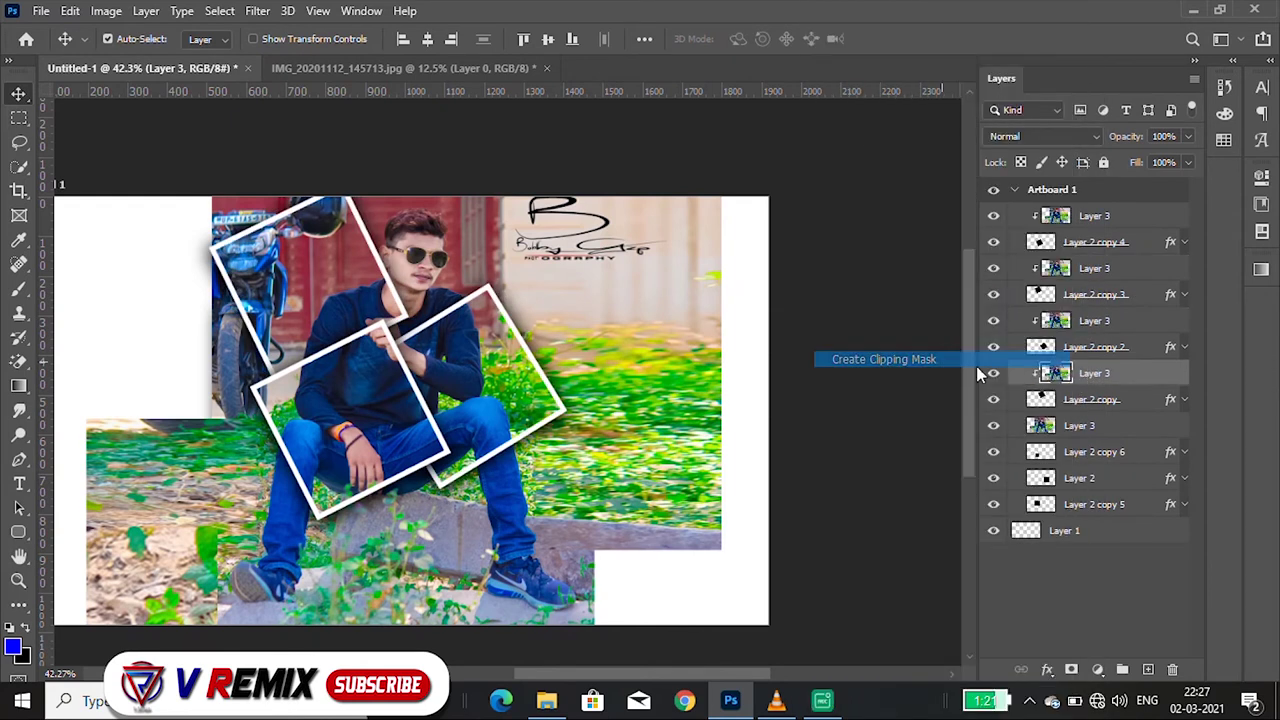
pyautogui.rightClick(1097, 430)
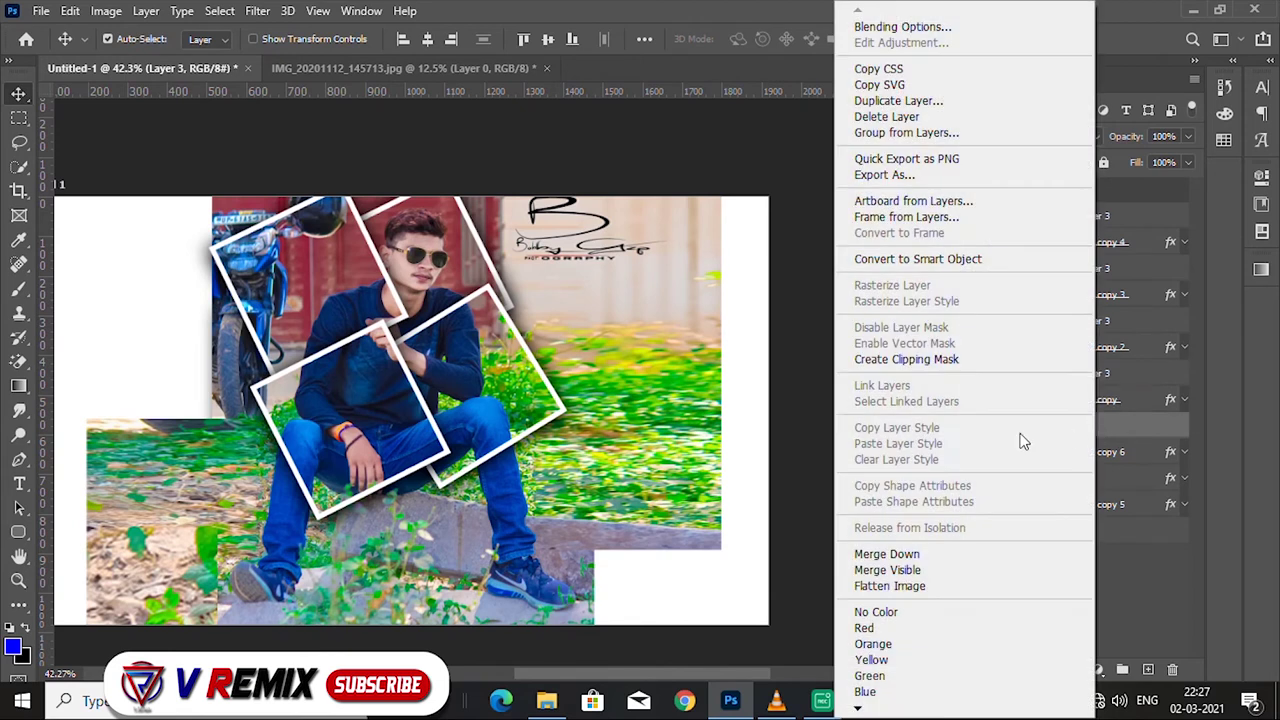
pyautogui.click(905, 360)
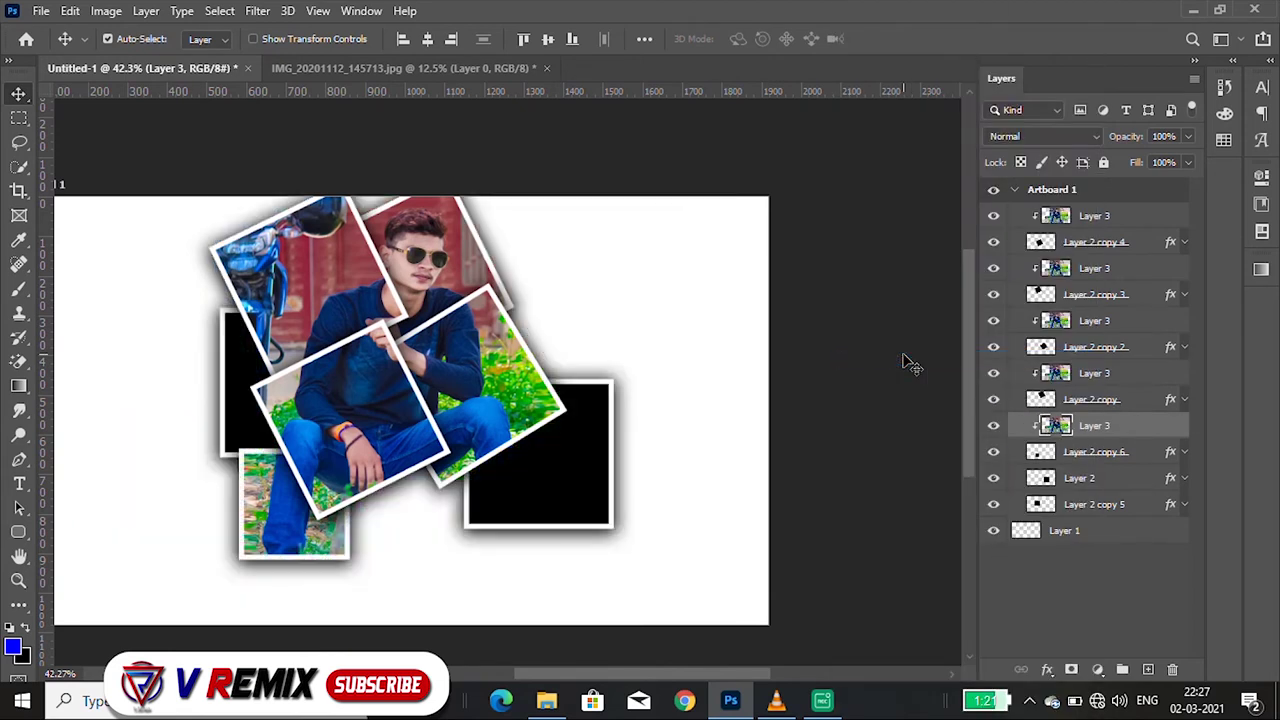
# - Move the last two photo copies above the lower frames and clip them in
pyautogui.moveTo(1117, 433); pyautogui.dragTo(1133, 480)
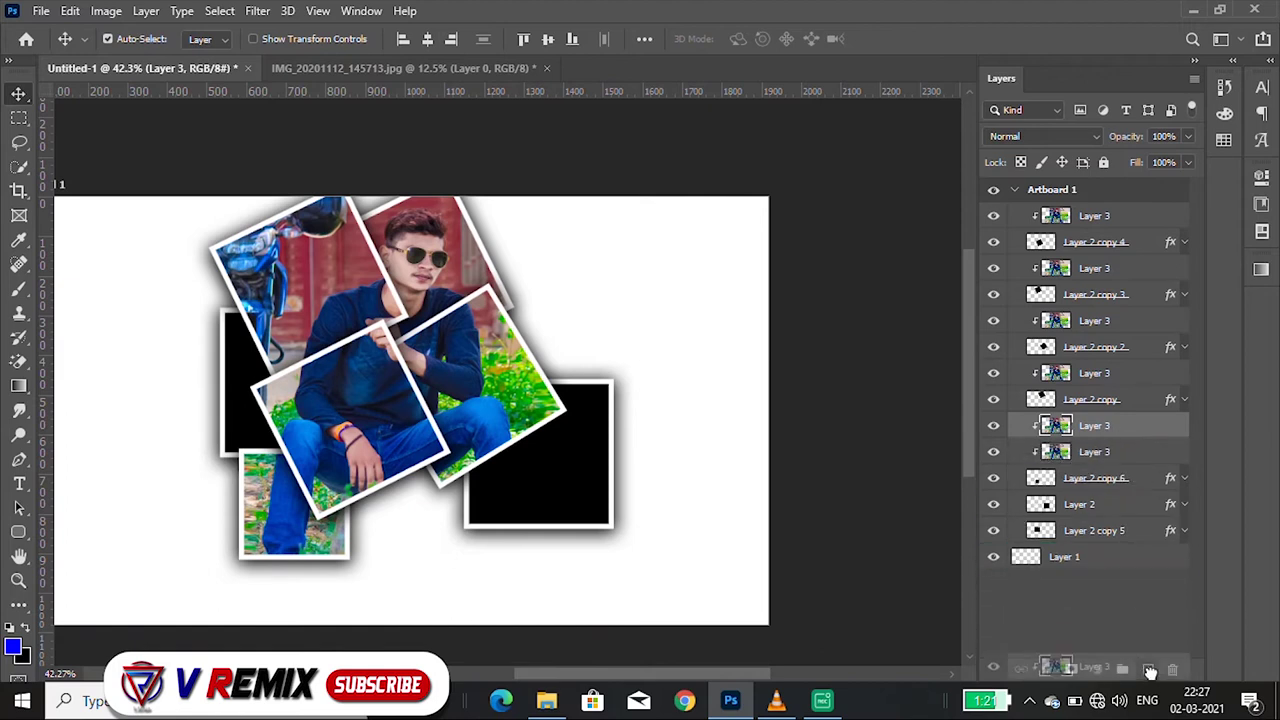
pyautogui.moveTo(1104, 430)
pyautogui.mouseDown()
pyautogui.moveTo(1110, 515)
pyautogui.moveTo(1110, 504)
pyautogui.mouseUp()
pyautogui.rightClick(1110, 504)
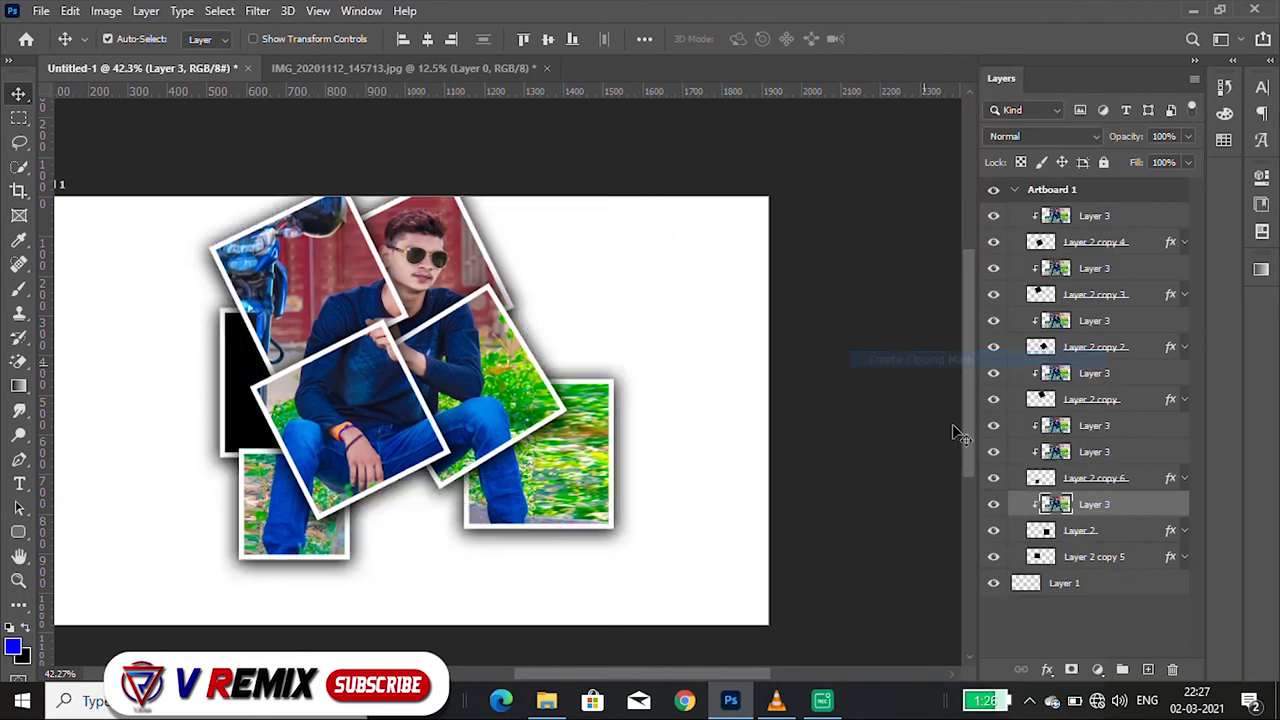
pyautogui.click(926, 359)
pyautogui.moveTo(1112, 507); pyautogui.dragTo(1106, 533)
pyautogui.rightClick(1106, 540)
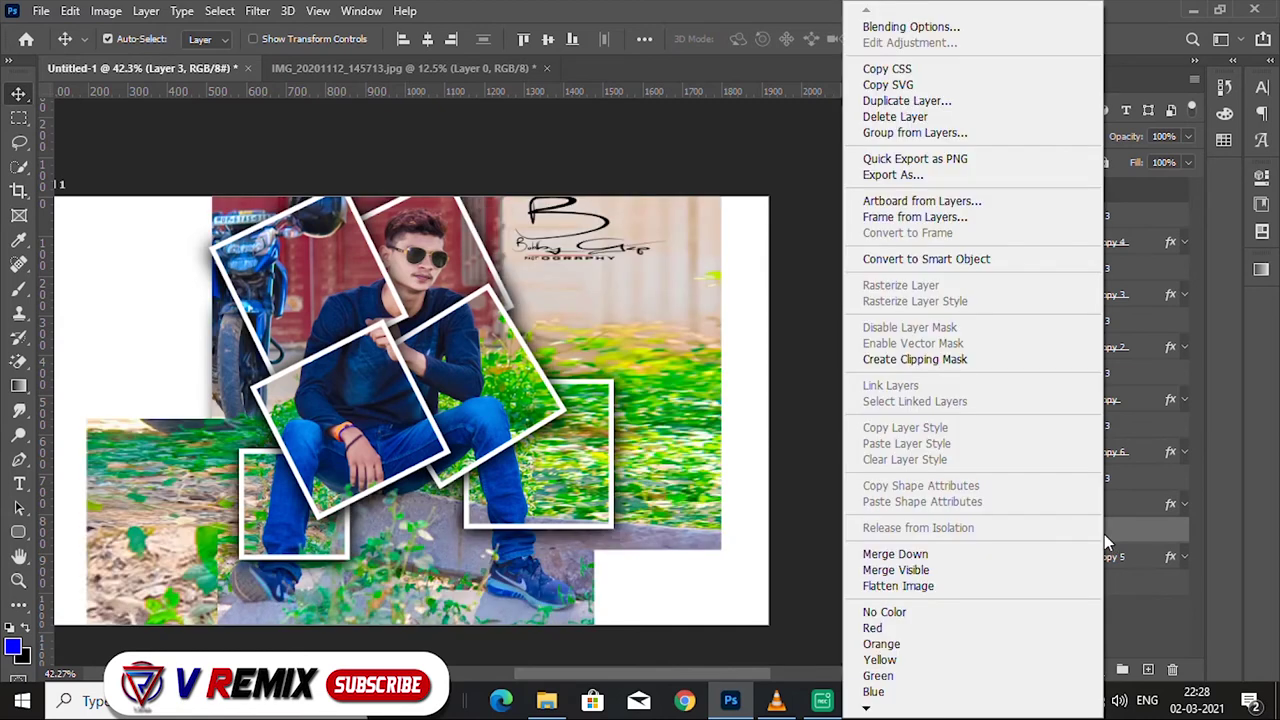
pyautogui.click(914, 360)
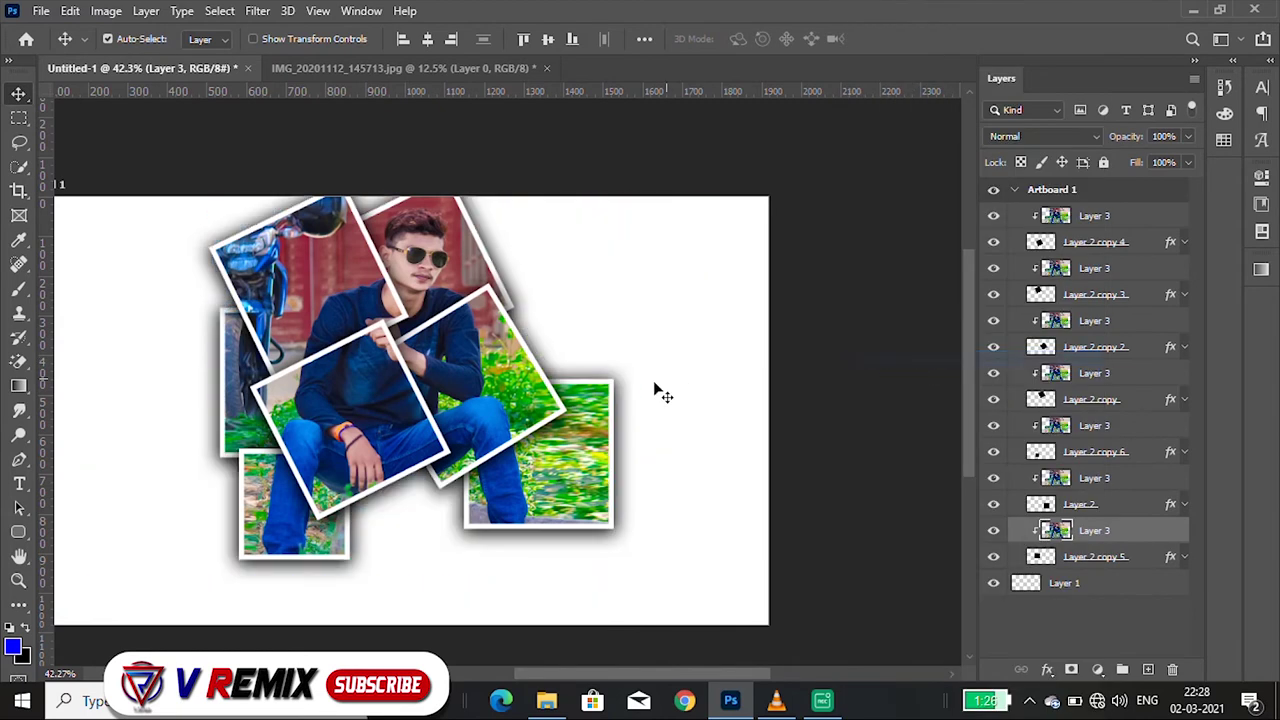
pyautogui.scroll(-1, 507, 410)
pyautogui.scroll(-1, 507, 410)
pyautogui.scroll(2, 450, 477)
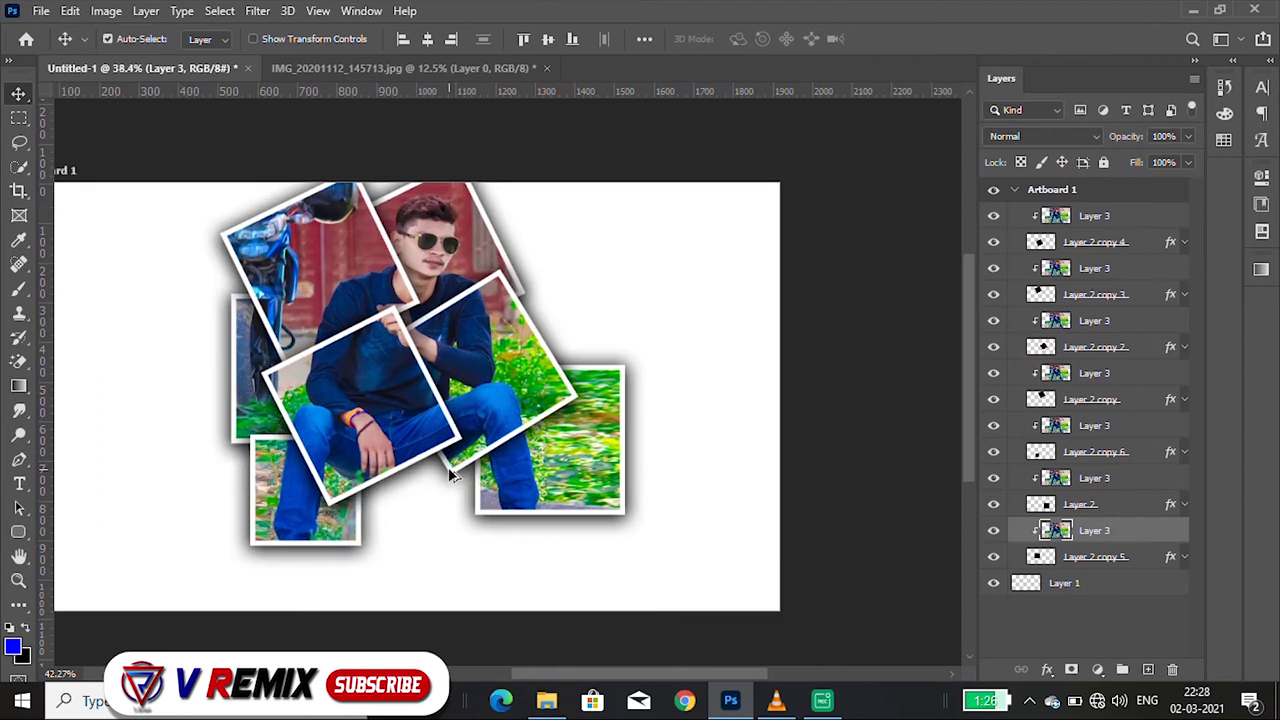
pyautogui.click(1100, 562)
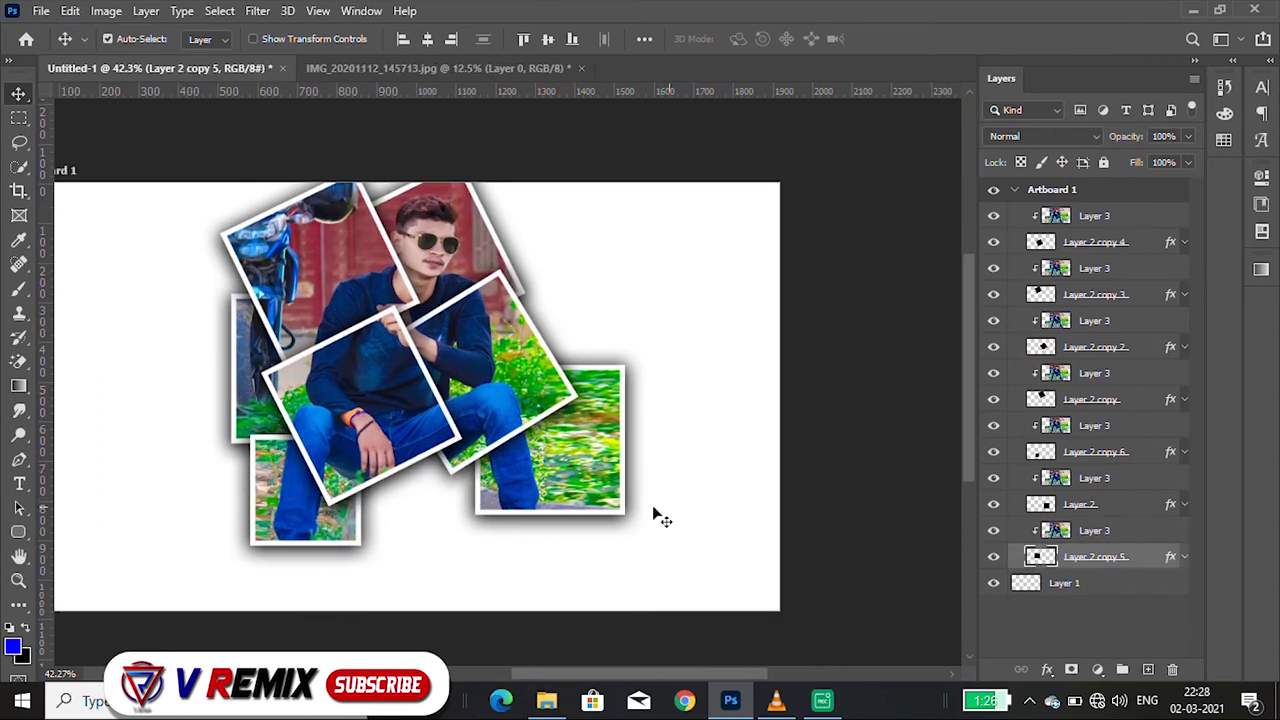
# - Nudge the photo in the bottom-right frame and duplicate the Layer 2 copy 5 frame
pyautogui.moveTo(567, 483); pyautogui.dragTo(570, 525)
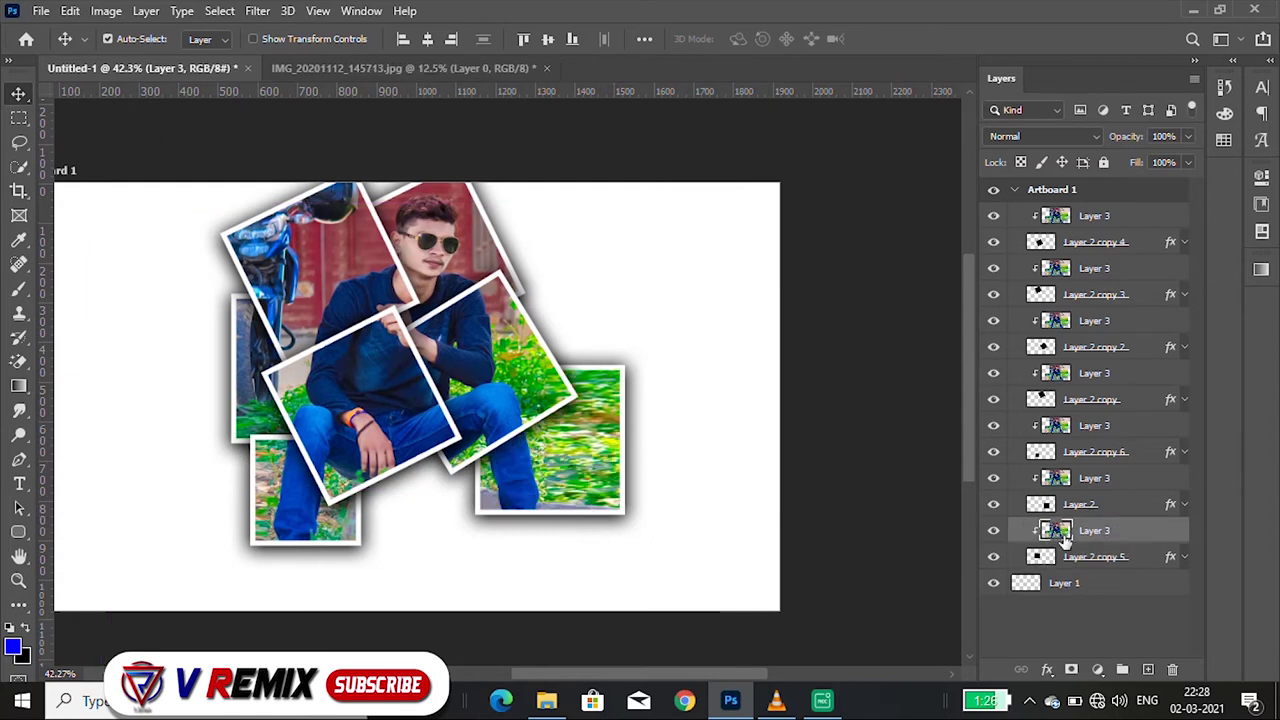
pyautogui.click(1085, 565)
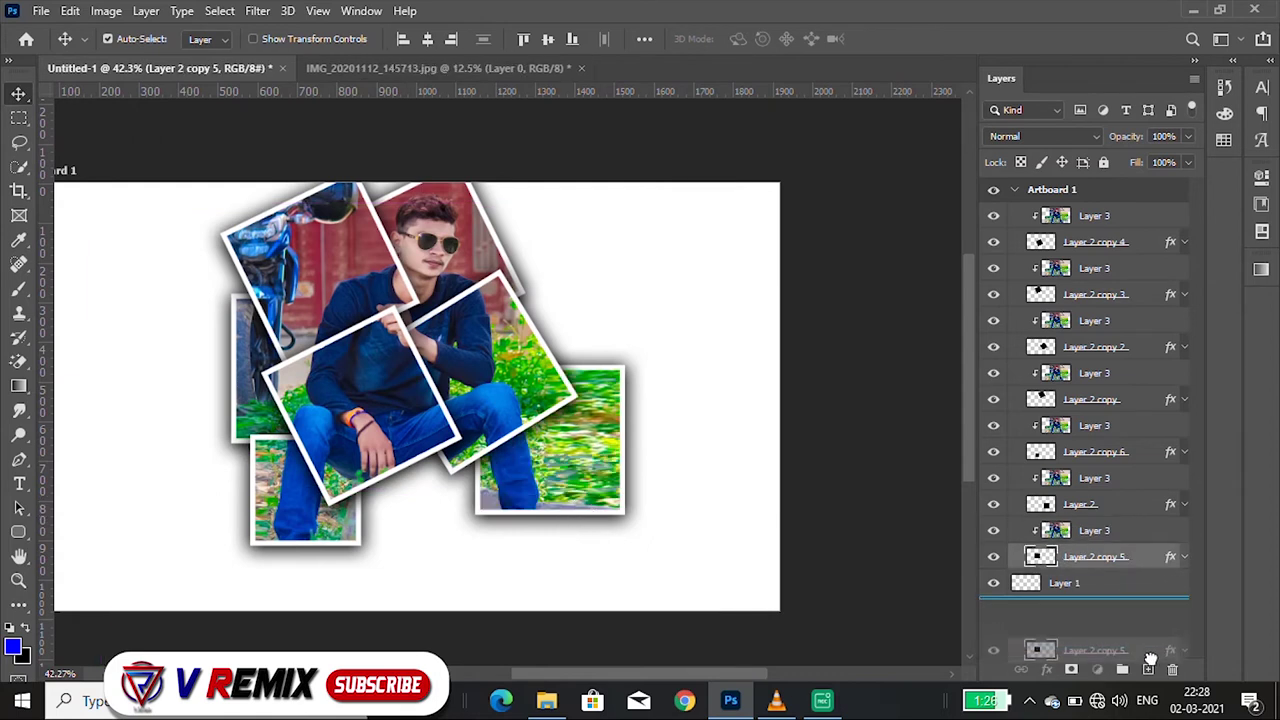
pyautogui.moveTo(1128, 560); pyautogui.dragTo(1148, 669)
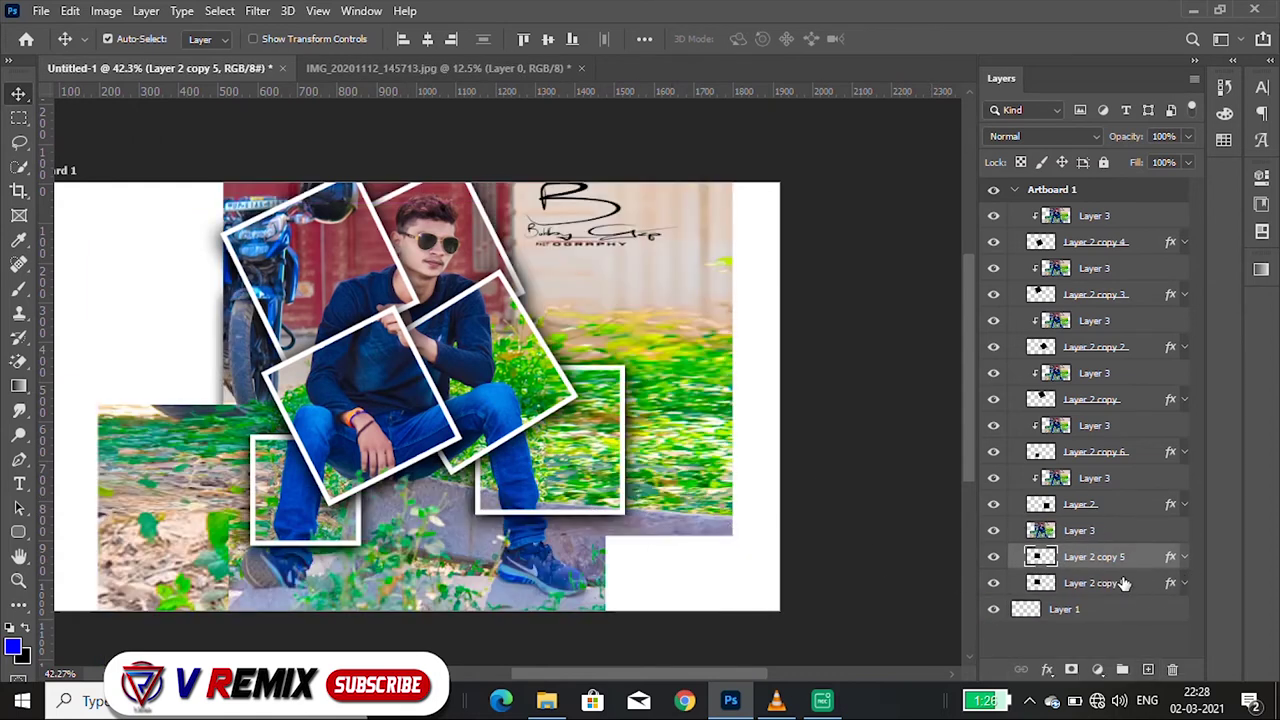
pyautogui.click(1118, 583)
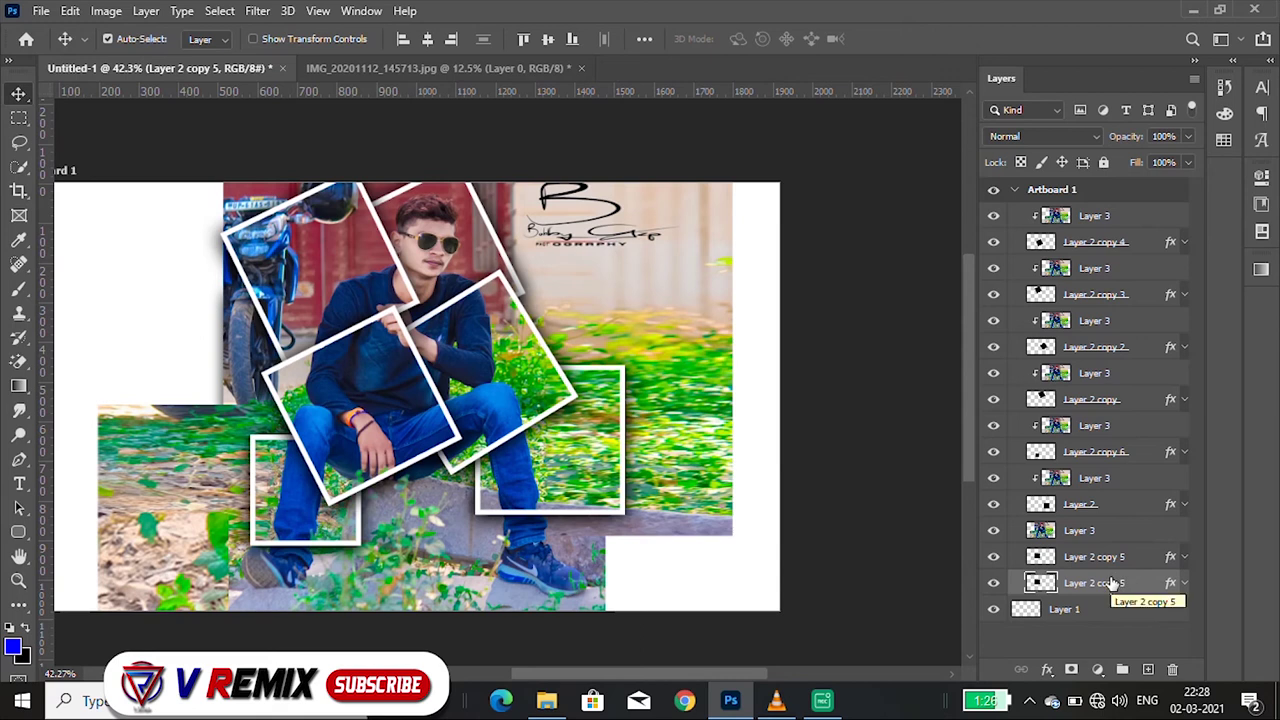
pyautogui.click(994, 586)
pyautogui.click(994, 586)
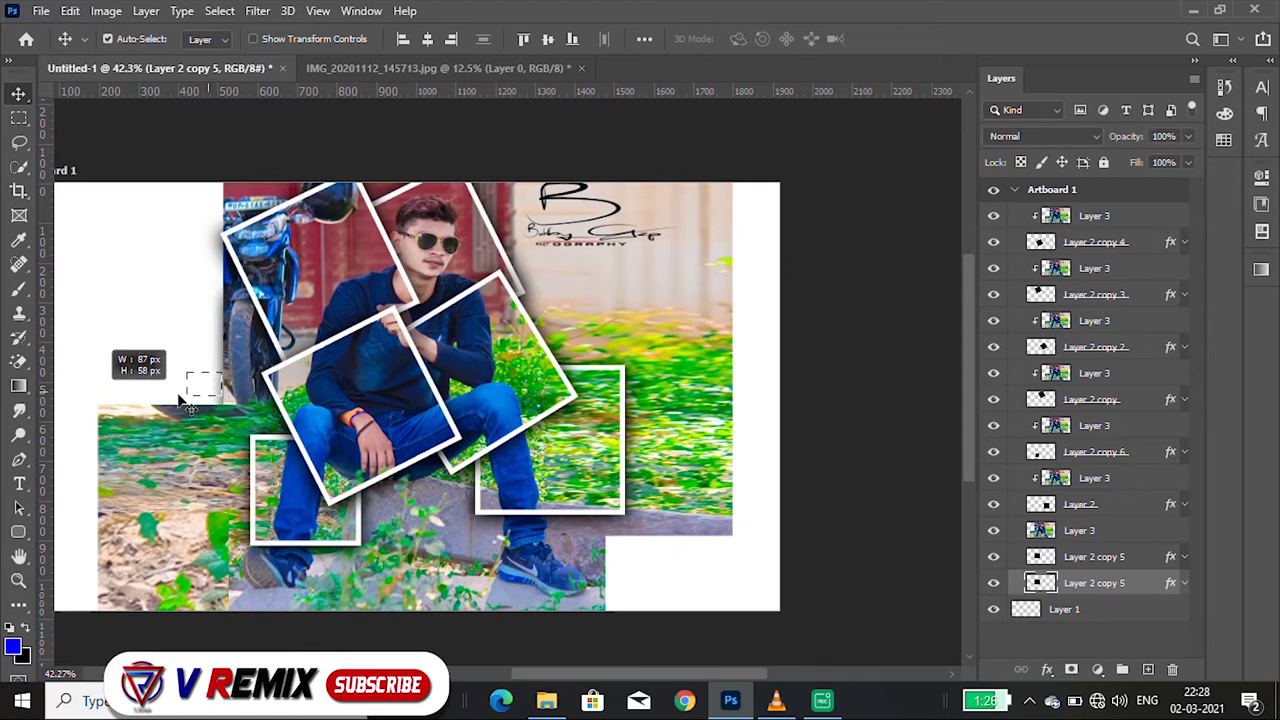
pyautogui.moveTo(245, 365); pyautogui.dragTo(200, 400)
pyautogui.click(1072, 587)
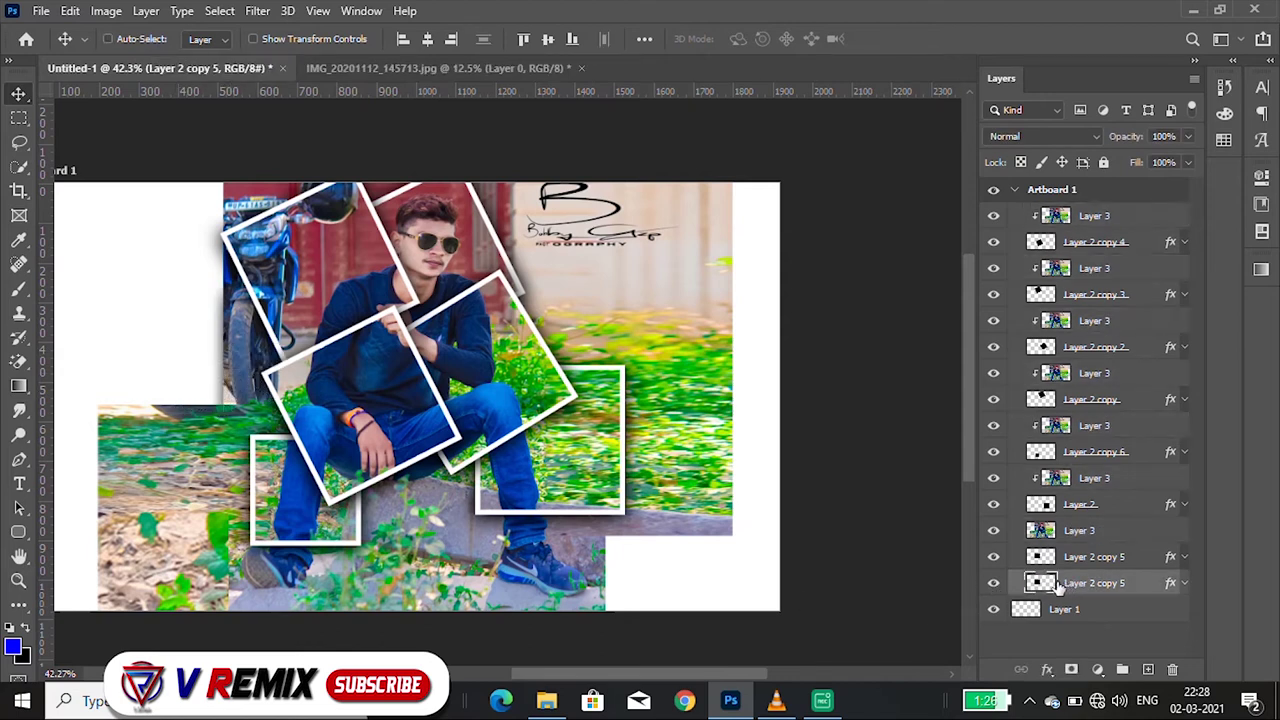
# - Move the duplicate frame down-right and rotate it about 55°
pyautogui.hotkey('ctrl', 't')
pyautogui.moveTo(257, 395); pyautogui.dragTo(443, 553)
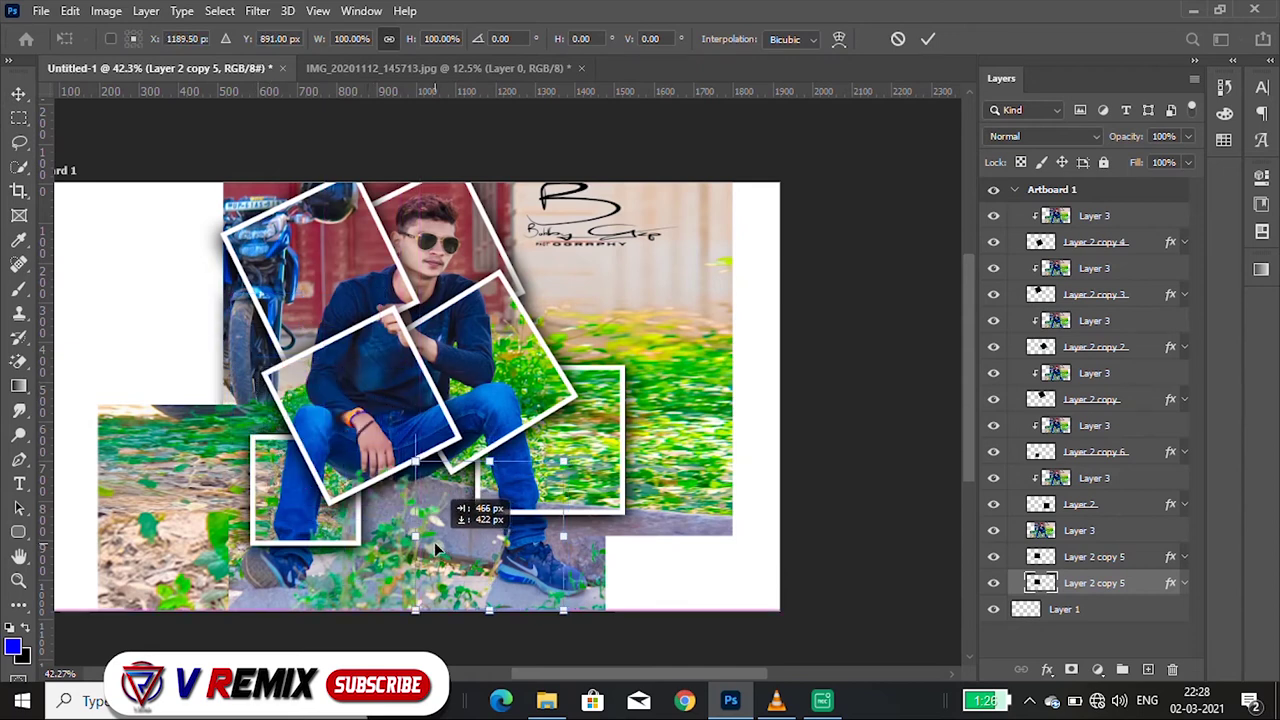
pyautogui.moveTo(443, 553); pyautogui.dragTo(425, 534)
pyautogui.moveTo(590, 598); pyautogui.dragTo(452, 616)
pyautogui.moveTo(483, 569); pyautogui.dragTo(563, 560)
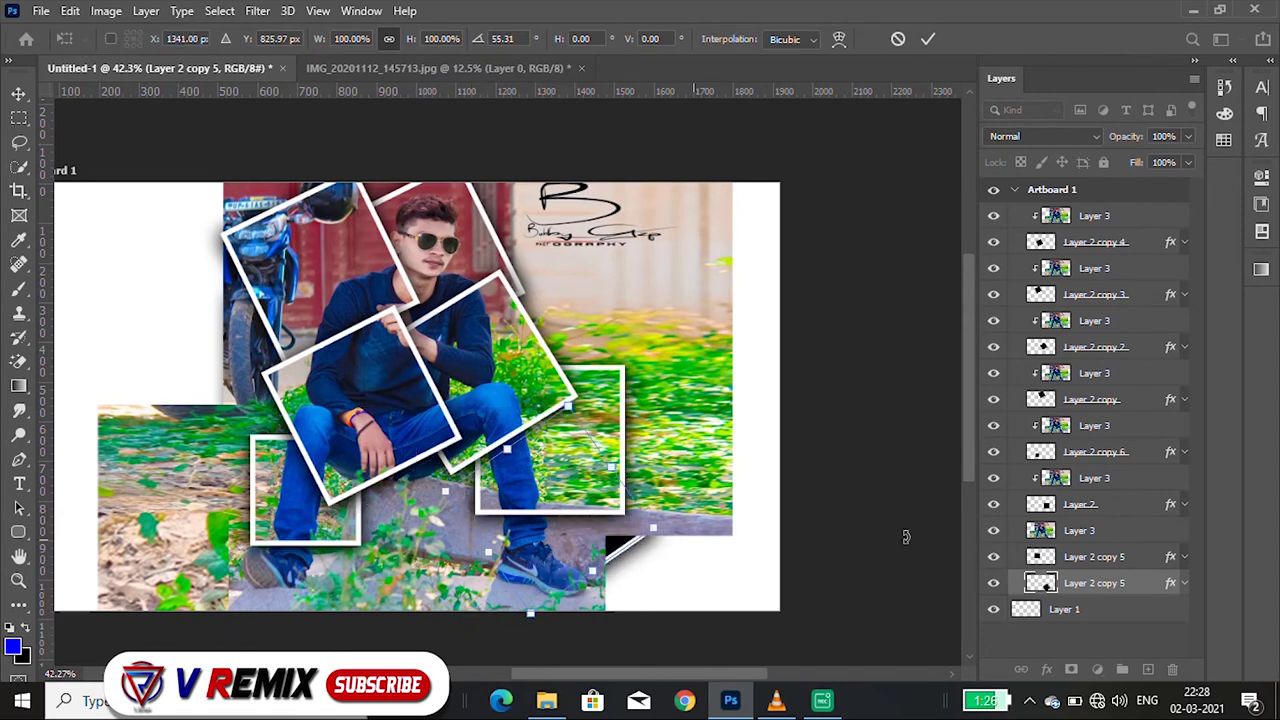
# - Copy the portrait layer and clip it into the new rotated frame
pyautogui.moveTo(1137, 582); pyautogui.dragTo(1151, 672)
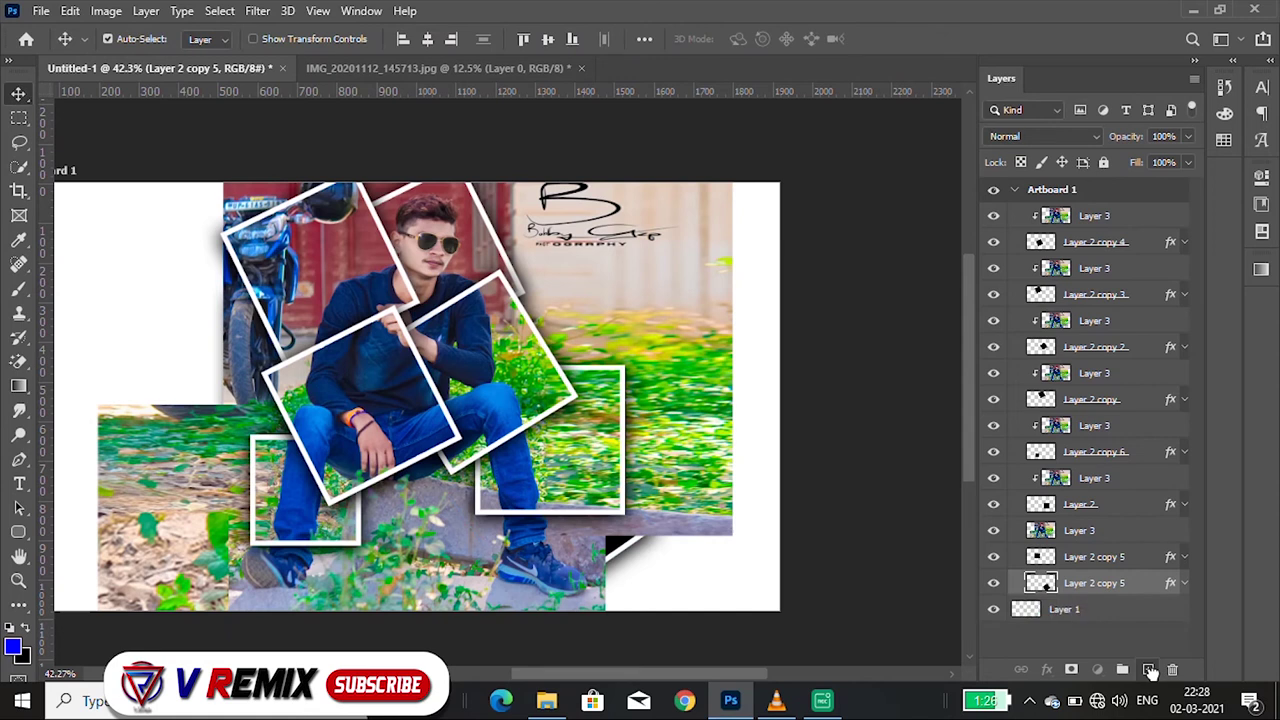
pyautogui.rightClick(1100, 528)
pyautogui.click(912, 359)
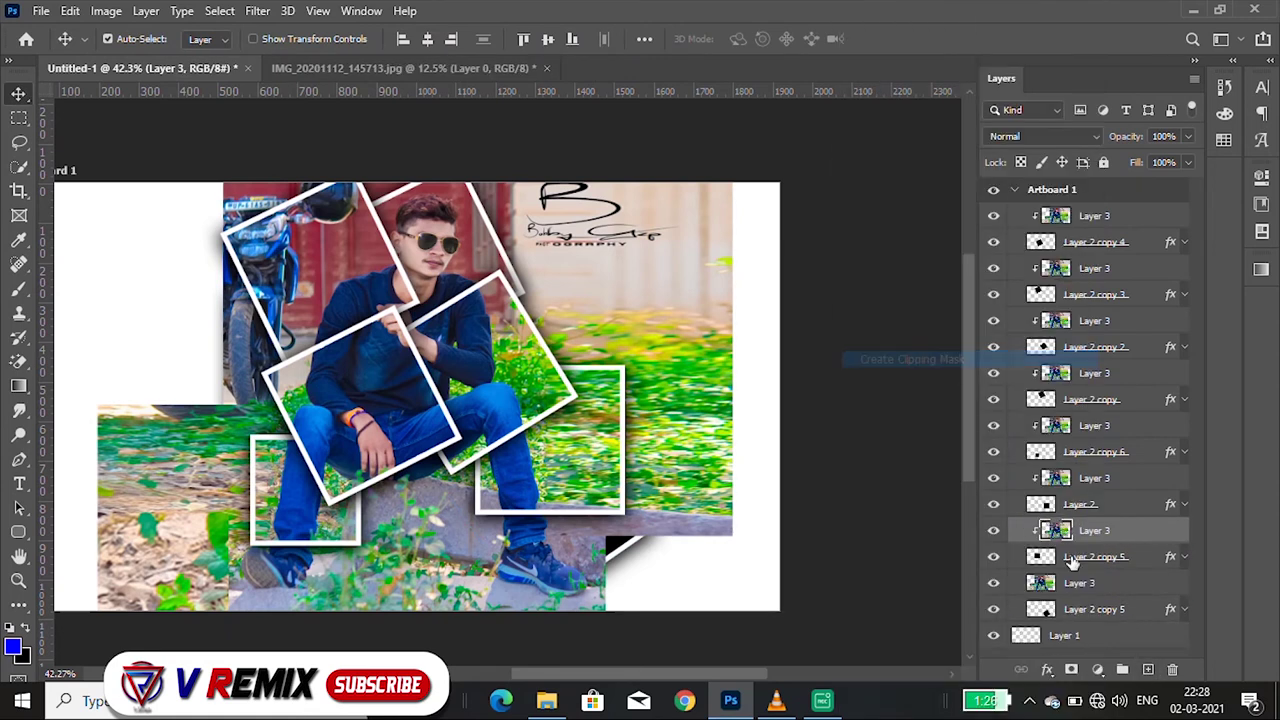
pyautogui.rightClick(1078, 585)
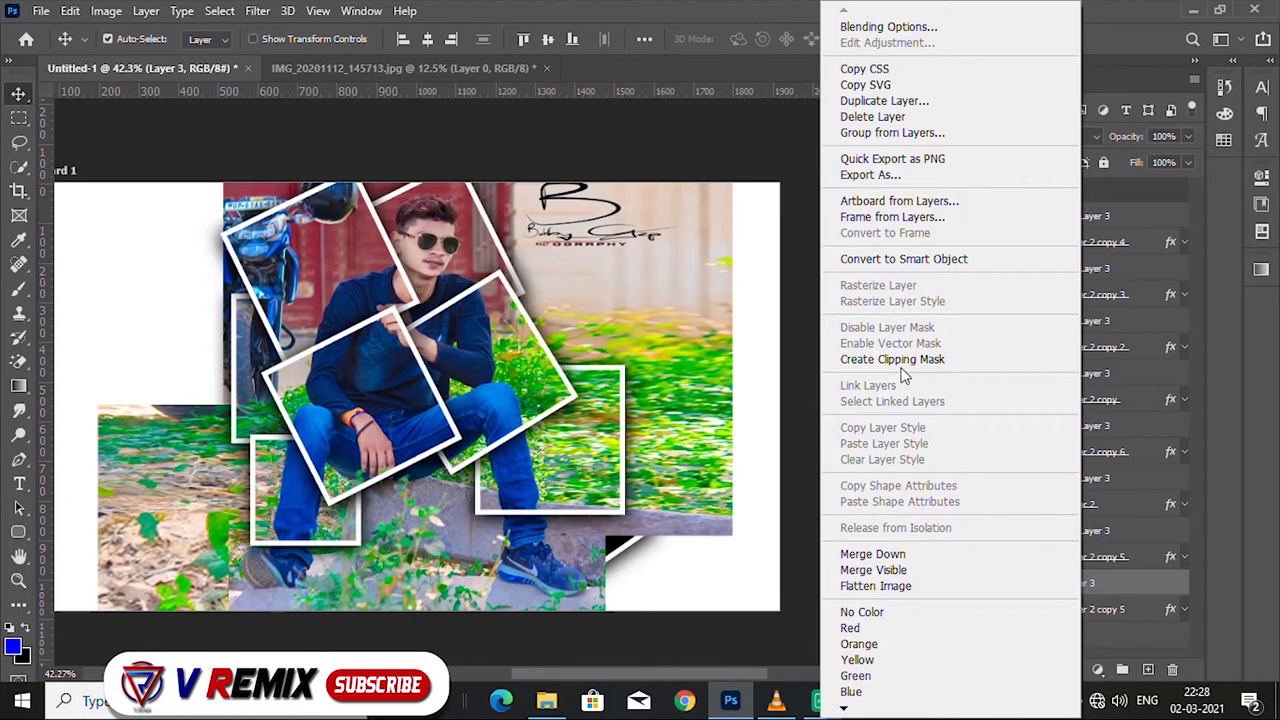
pyautogui.click(900, 362)
pyautogui.scroll(-1, 636, 428)
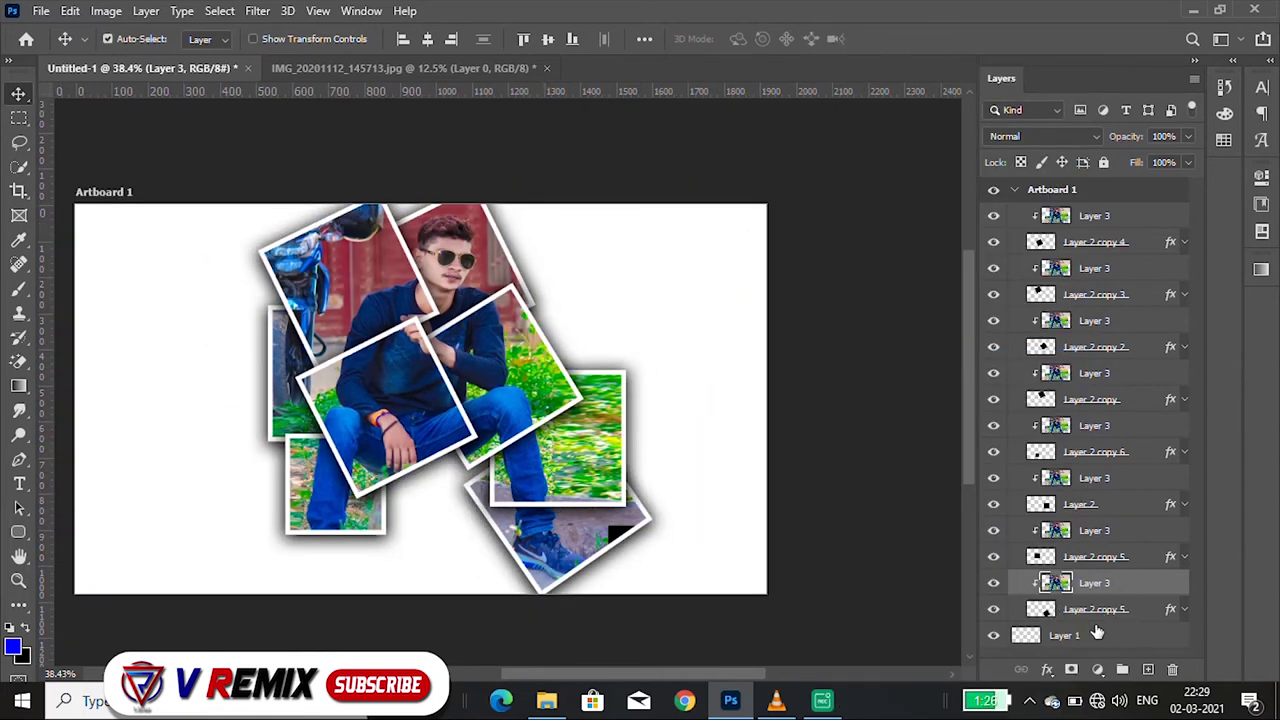
pyautogui.moveTo(1117, 617); pyautogui.dragTo(1150, 670)
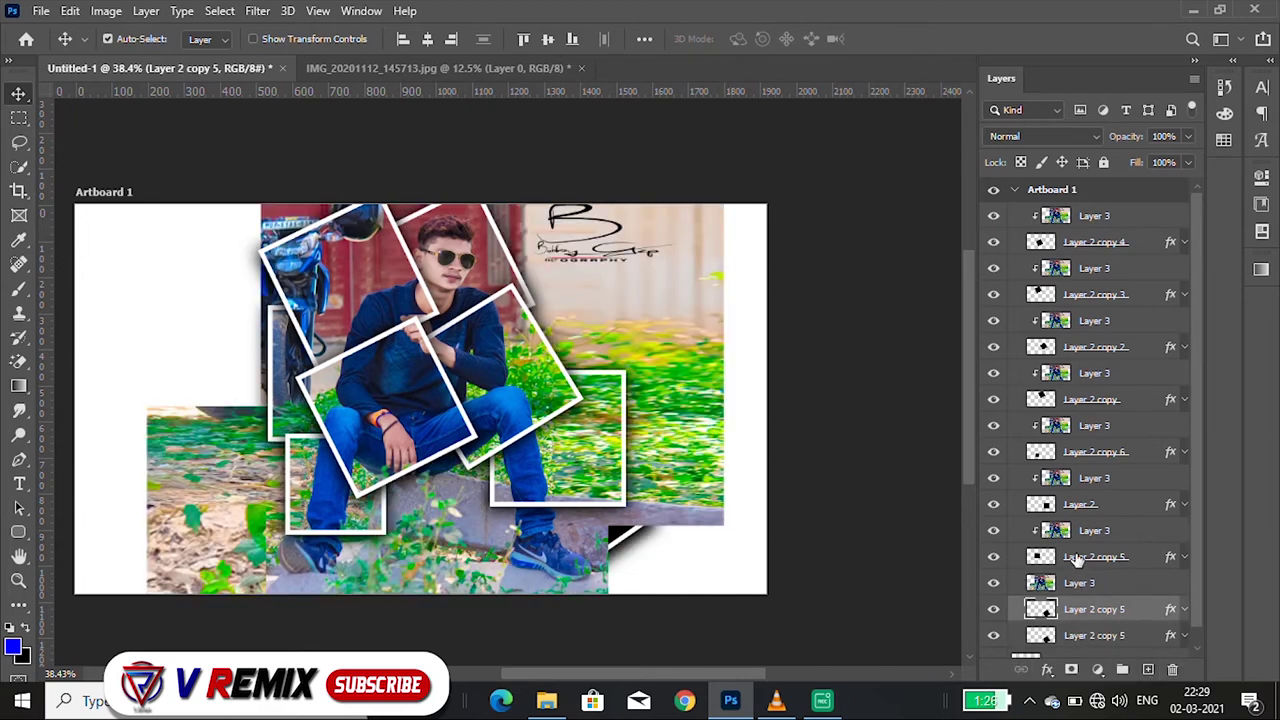
# - Undo the extra frame copy, then tilt and enlarge the bottom-left Layer 2 copy 6 frame
pyautogui.hotkey('ctrl', 'z')
pyautogui.click(357, 522)
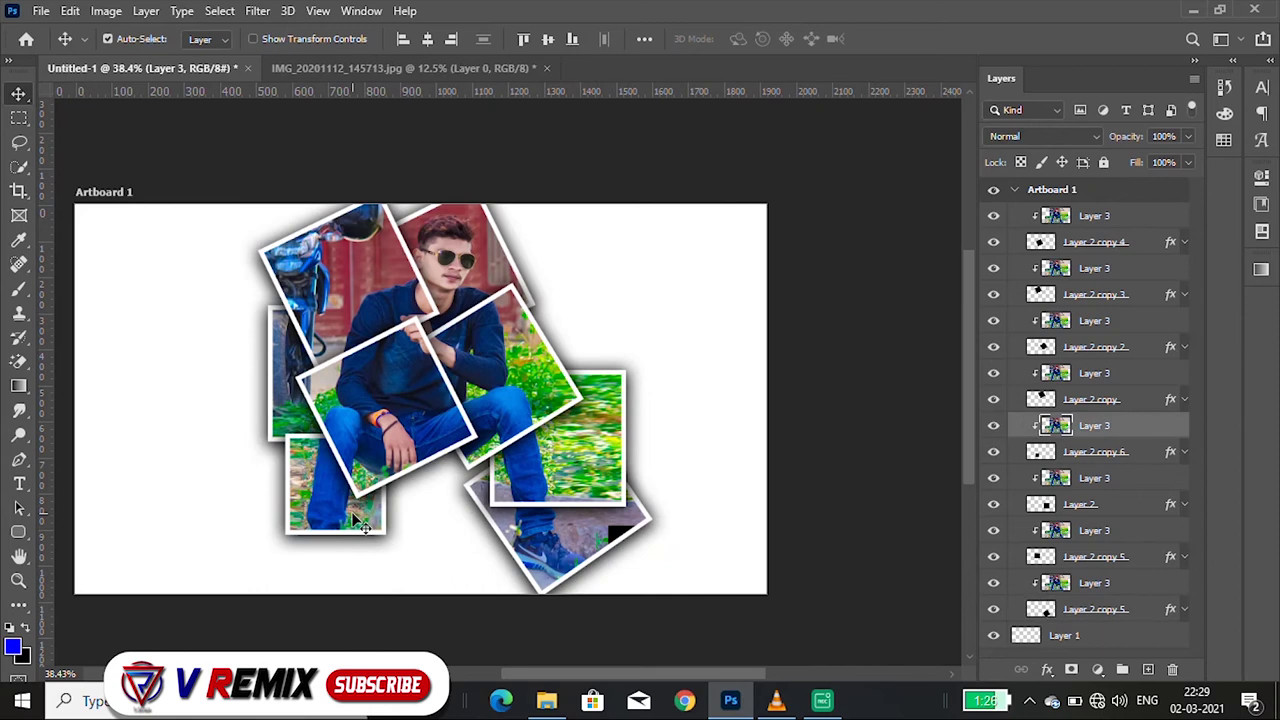
pyautogui.click(1070, 456)
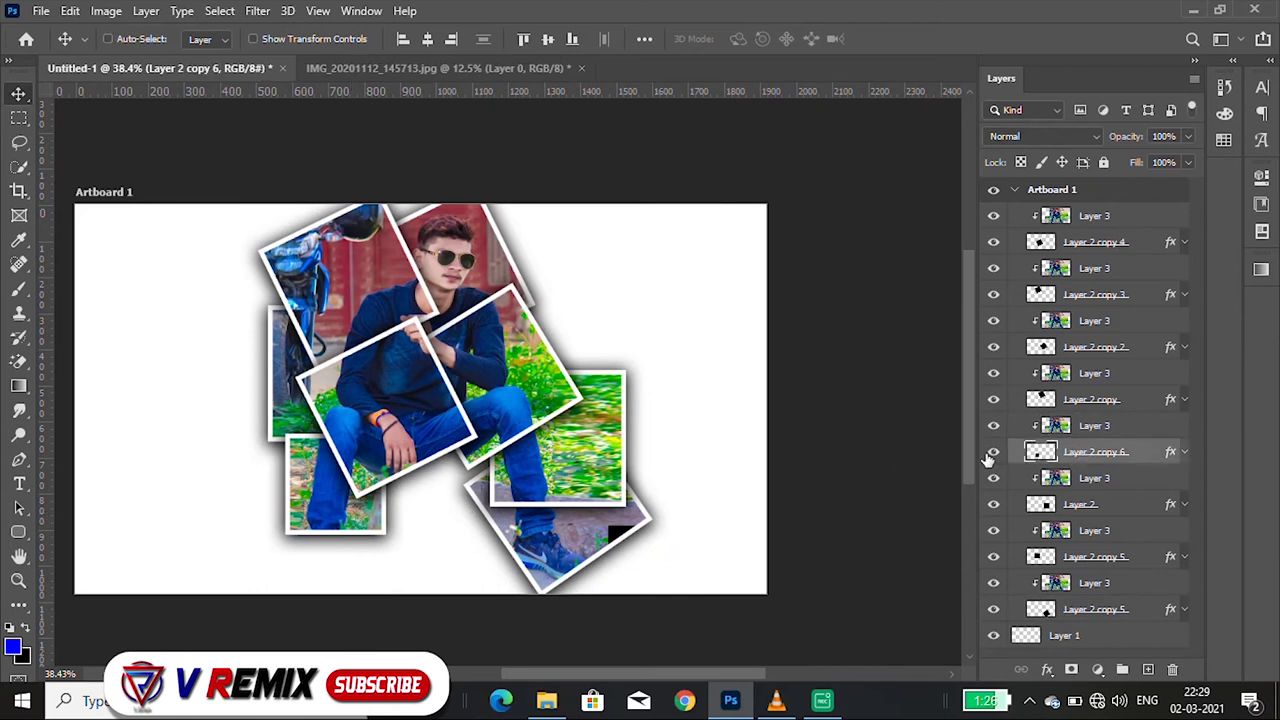
pyautogui.hotkey('ctrl', 't')
pyautogui.moveTo(403, 553)
pyautogui.mouseDown()
pyautogui.moveTo(439, 523)
pyautogui.moveTo(376, 506)
pyautogui.mouseUp()
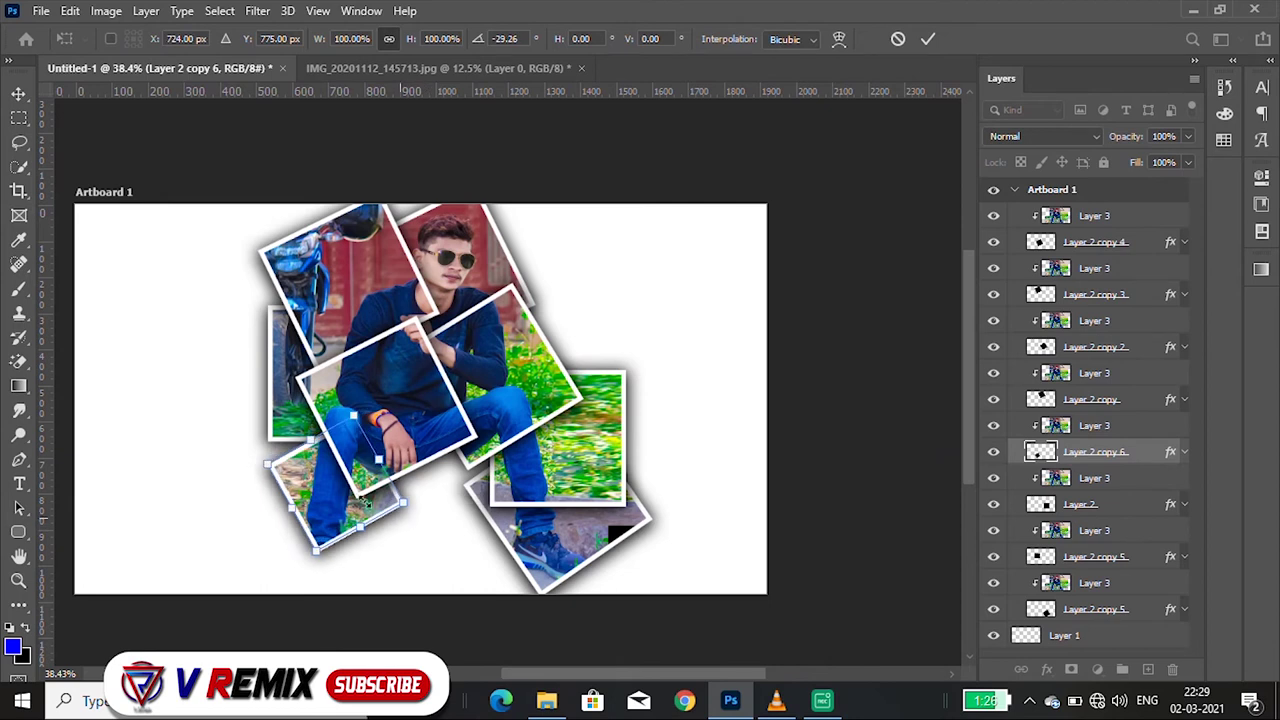
pyautogui.moveTo(318, 548); pyautogui.dragTo(302, 597)
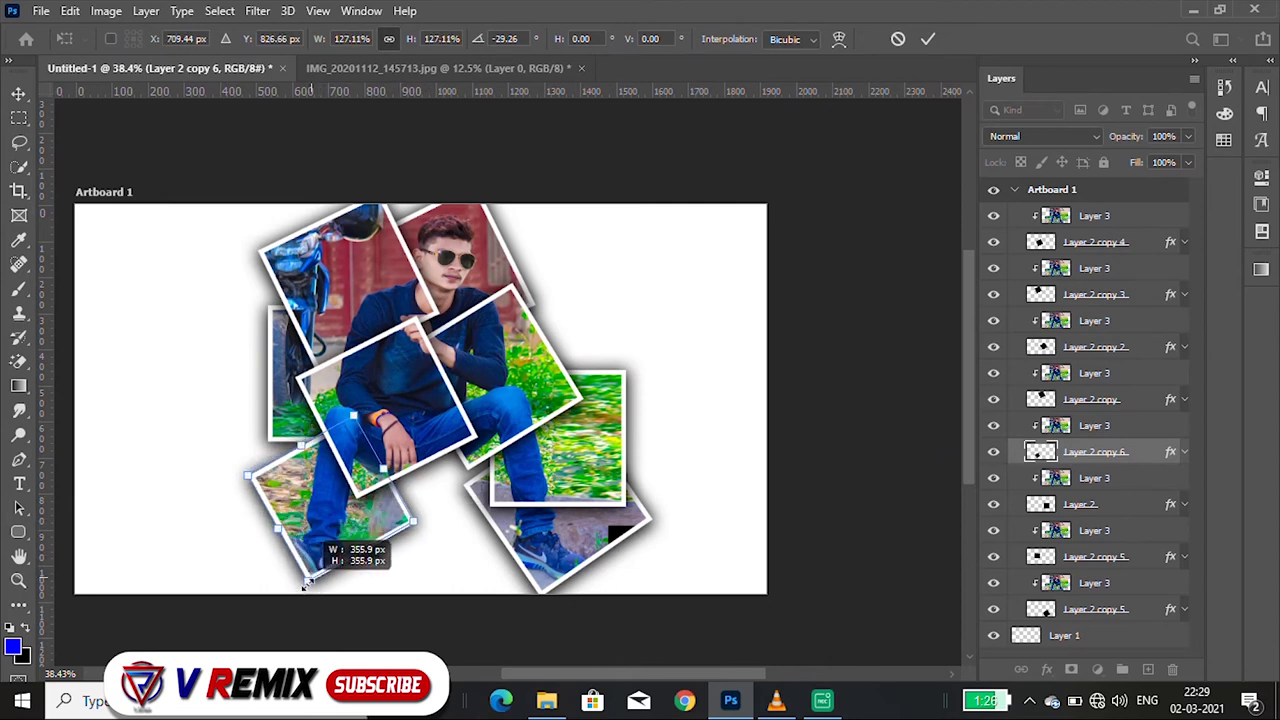
pyautogui.moveTo(302, 597); pyautogui.dragTo(304, 592)
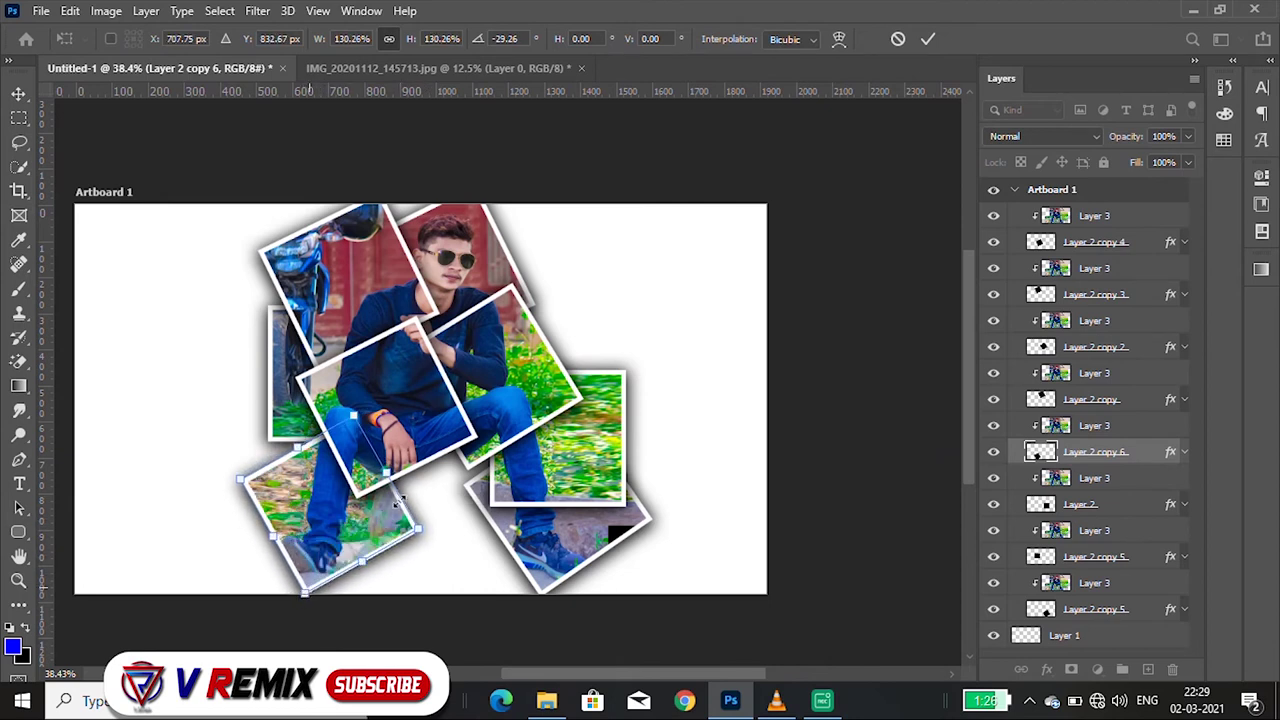
pyautogui.press('Return')
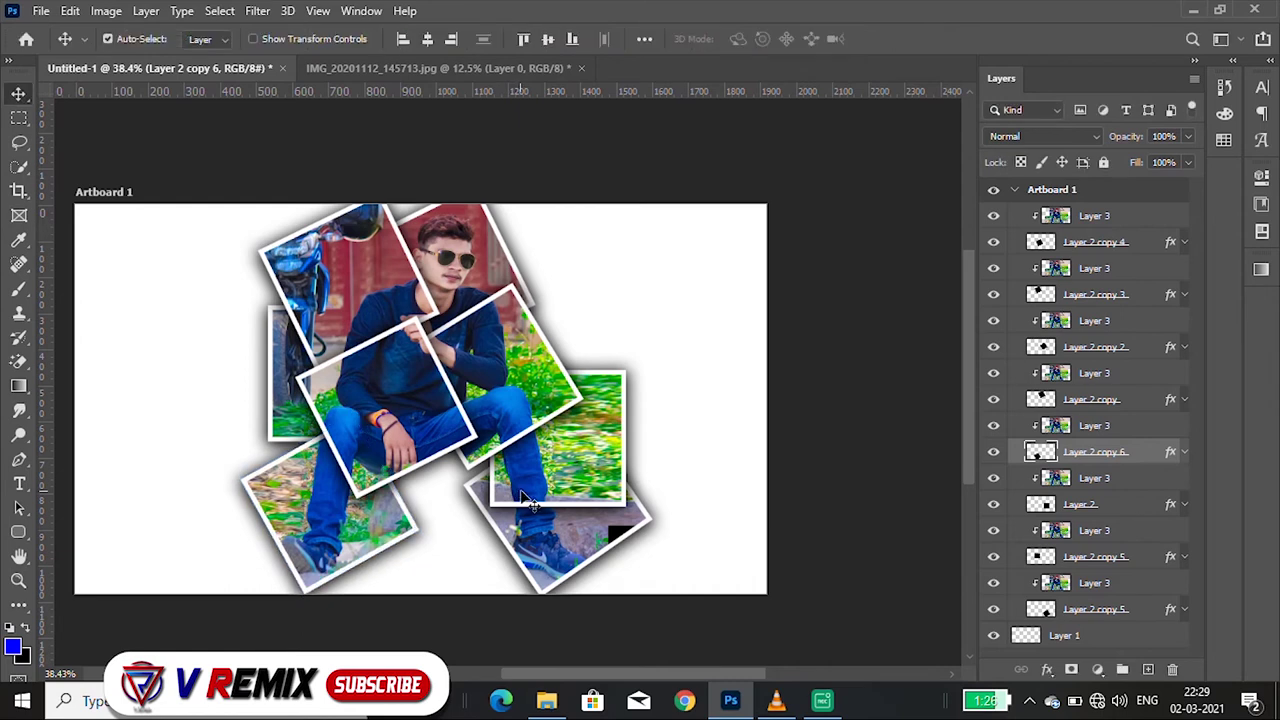
# - Reposition the portrait inside the top frame and select the bottom-left picture
pyautogui.moveTo(465, 279); pyautogui.dragTo(458, 288)
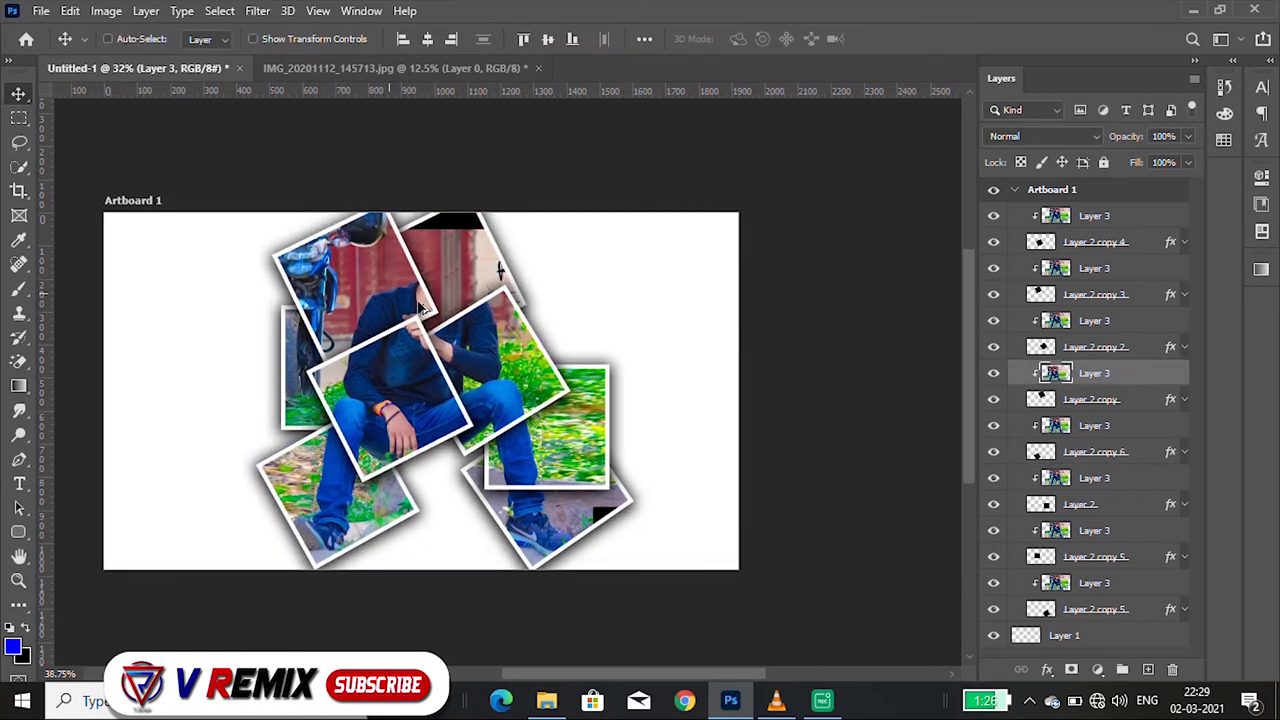
pyautogui.scroll(1, 455, 290)
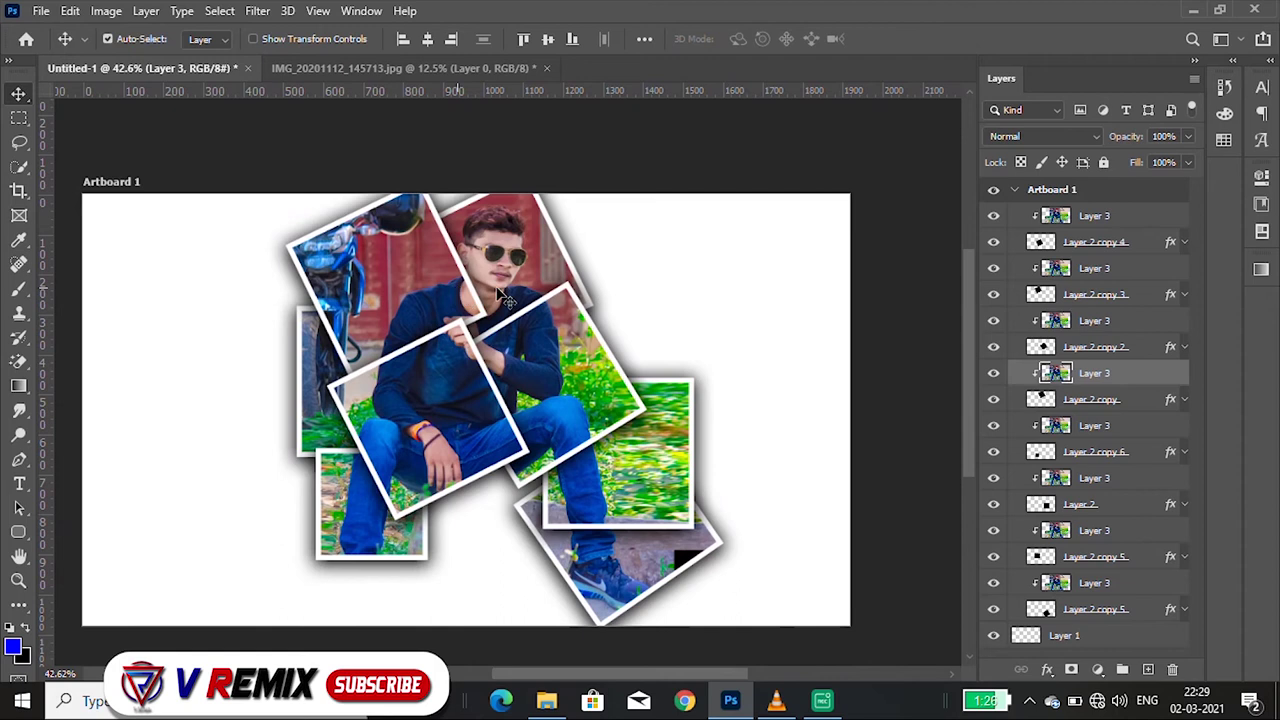
pyautogui.click(390, 533)
pyautogui.hotkey('ctrl', 't')
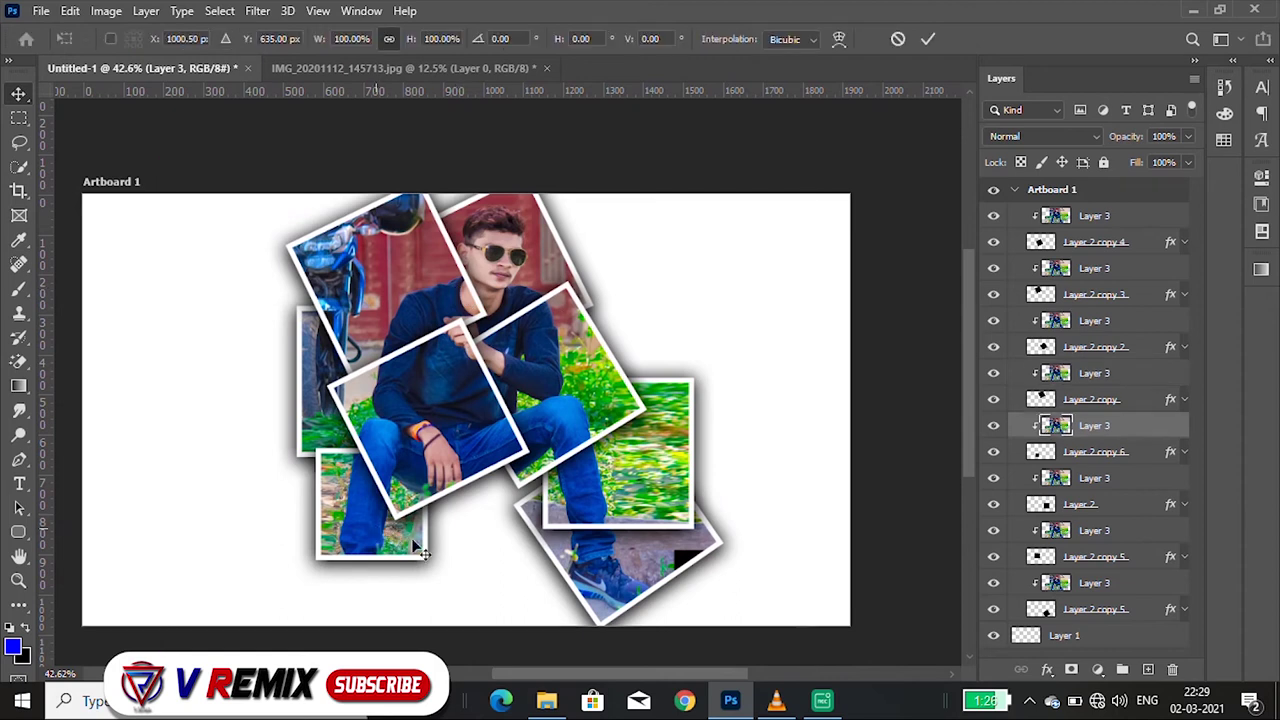
pyautogui.press('Return')
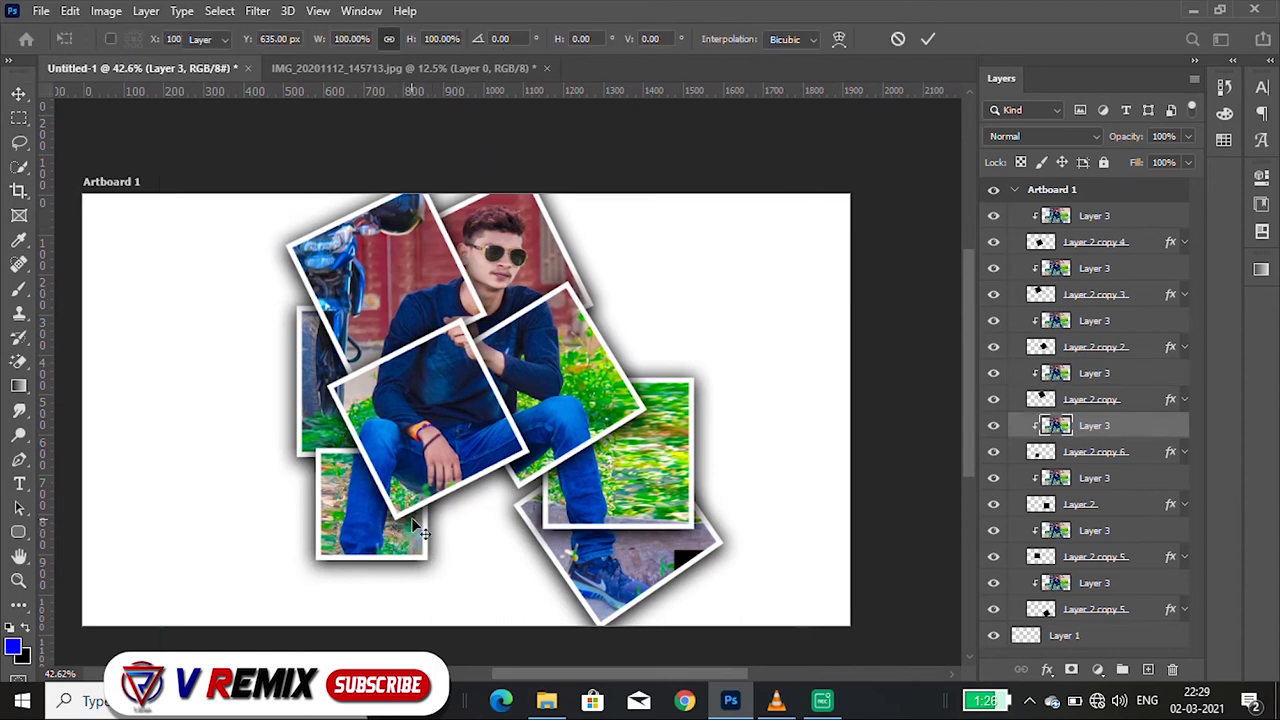
# - Scale Layer 2 copy 6 to about 141%, rotate it -7.9°, and move it down-left
pyautogui.click(1075, 455)
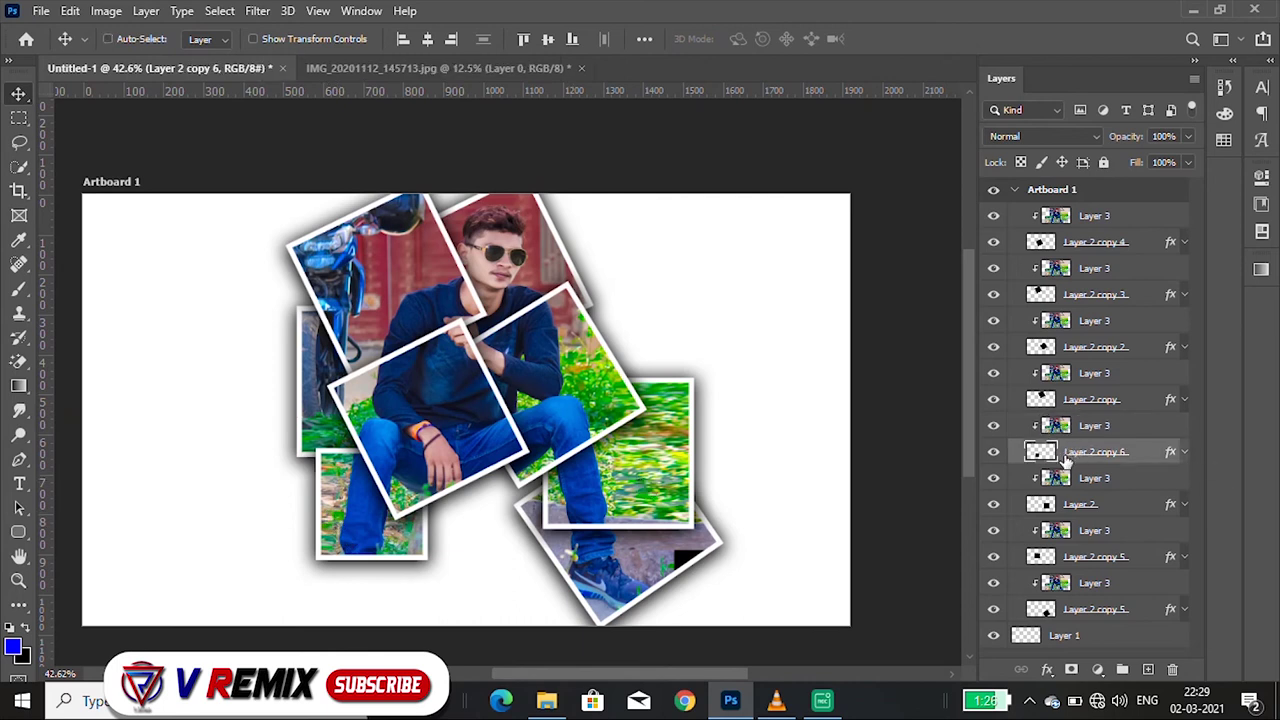
pyautogui.hotkey('ctrl', 't')
pyautogui.moveTo(424, 561); pyautogui.dragTo(474, 605)
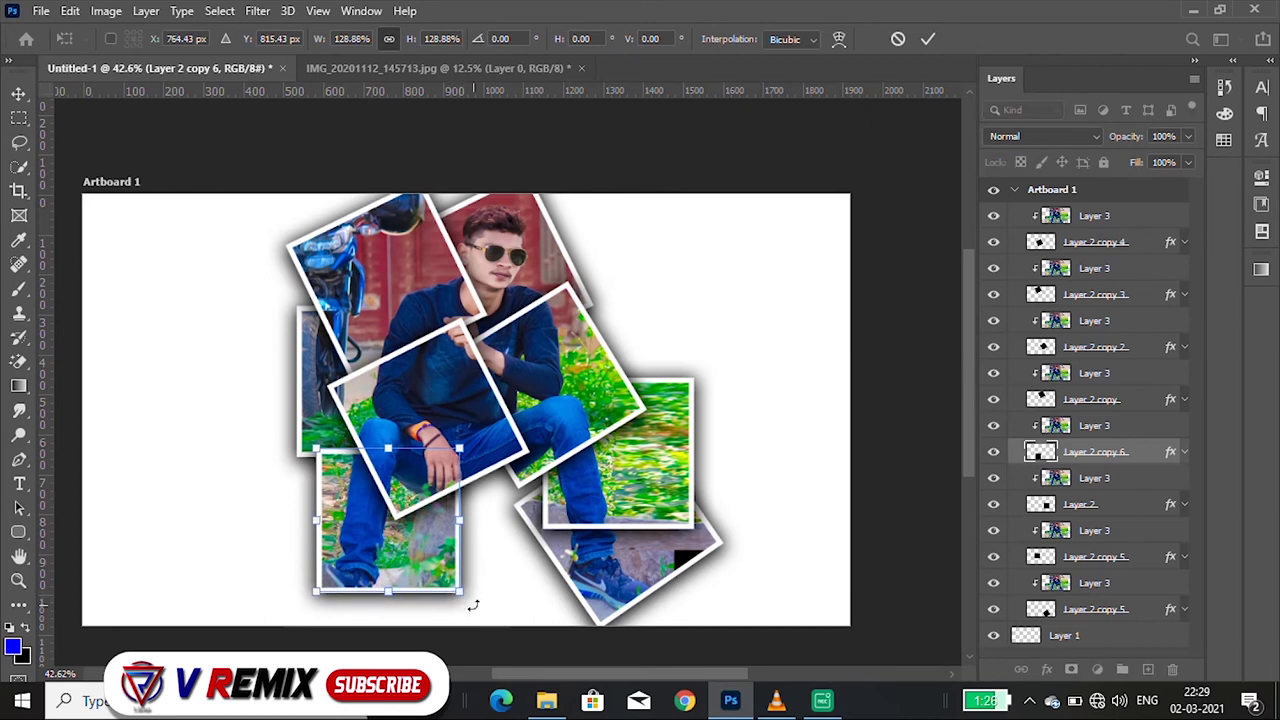
pyautogui.moveTo(474, 605); pyautogui.dragTo(491, 594)
pyautogui.moveTo(429, 557); pyautogui.dragTo(406, 564)
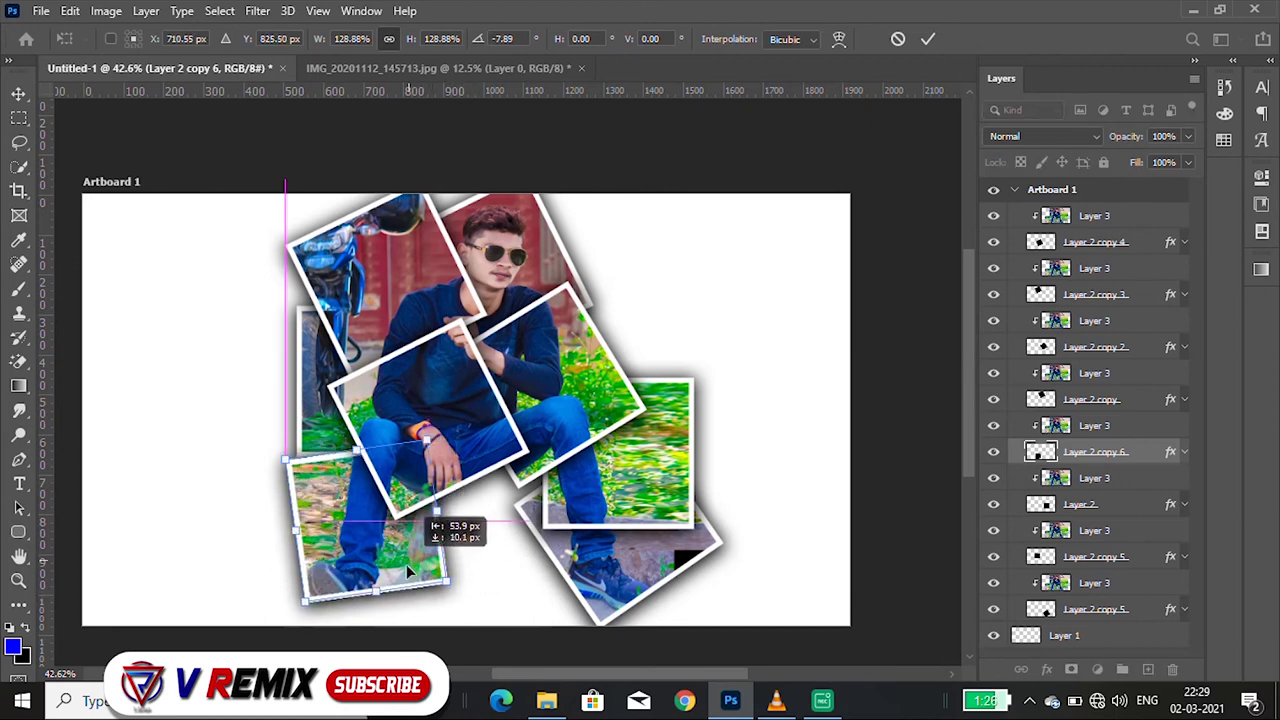
pyautogui.moveTo(406, 564)
pyautogui.mouseDown()
pyautogui.moveTo(386, 569)
pyautogui.moveTo(441, 603)
pyautogui.mouseUp()
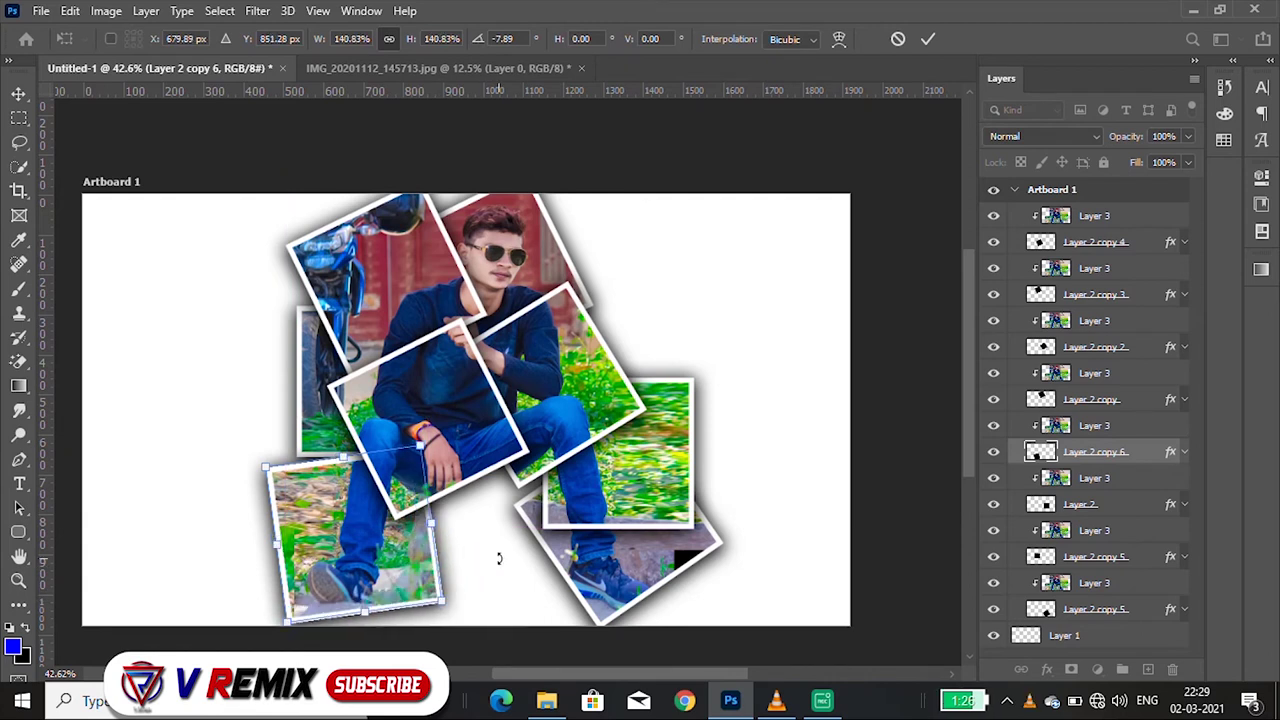
pyautogui.press('Return')
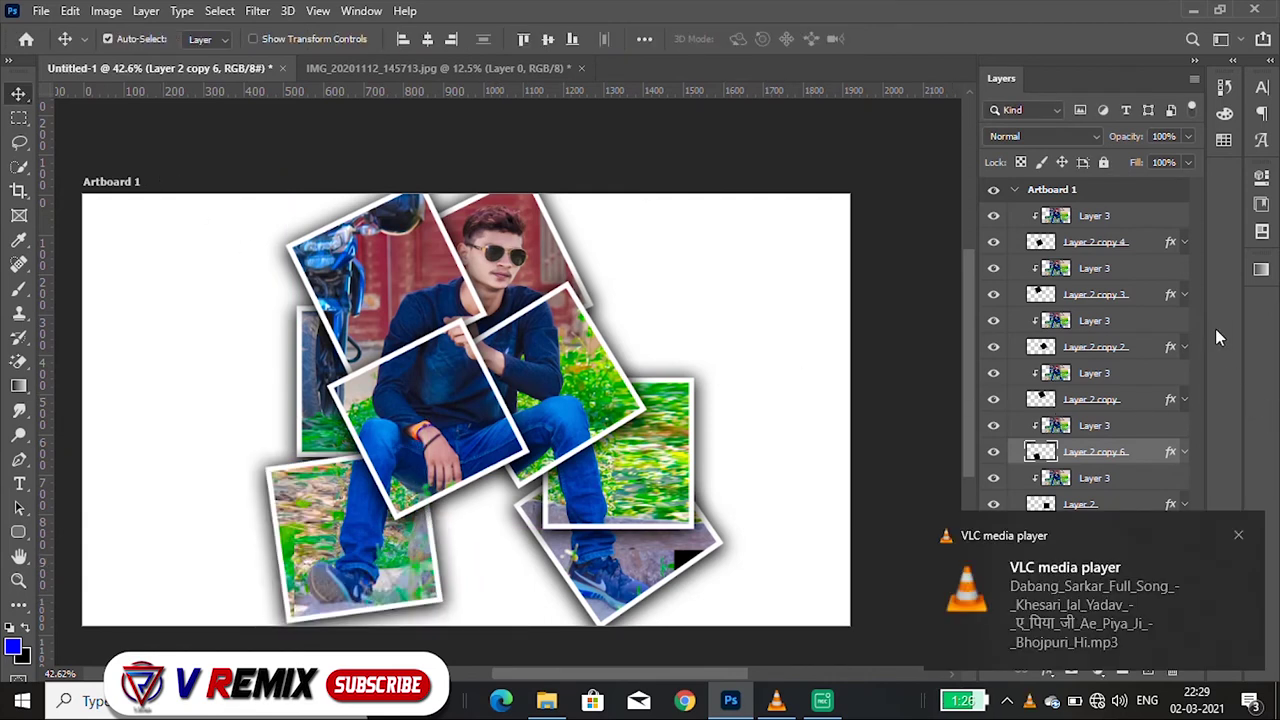
# - Select Layer 1 and add a red gradient fill from the gradient presets
pyautogui.click(1238, 534)
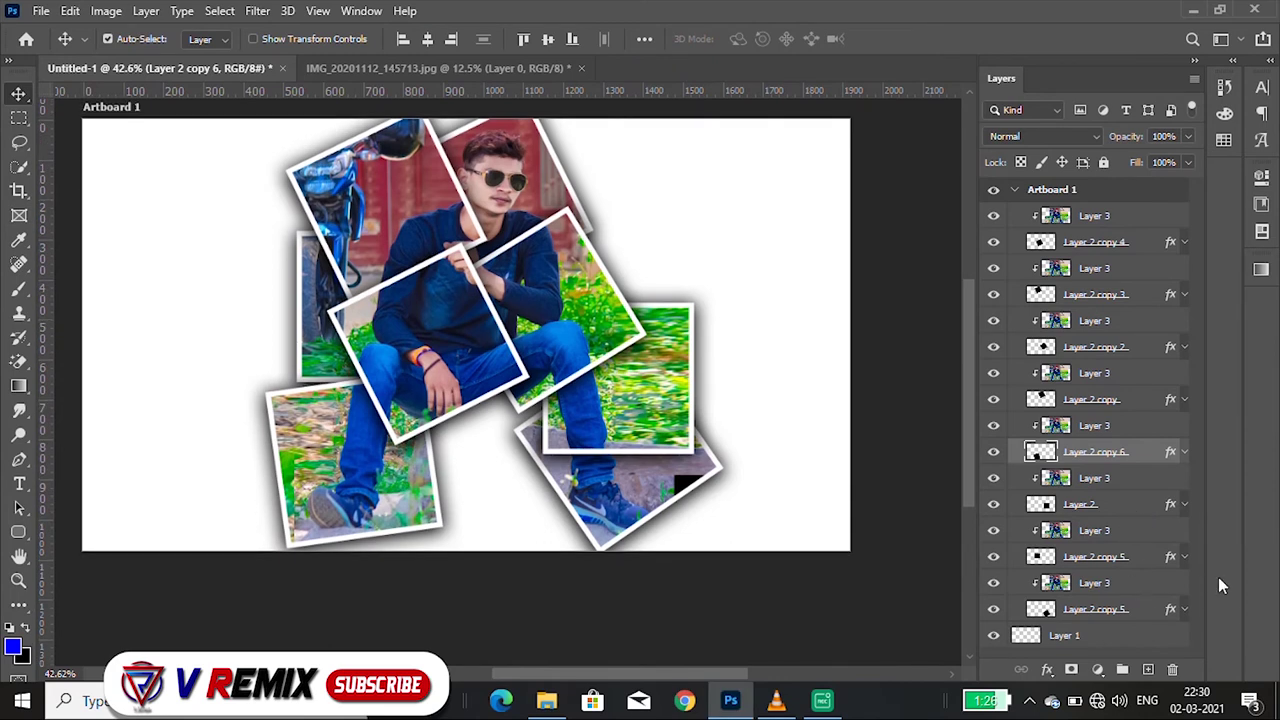
pyautogui.click(1091, 637)
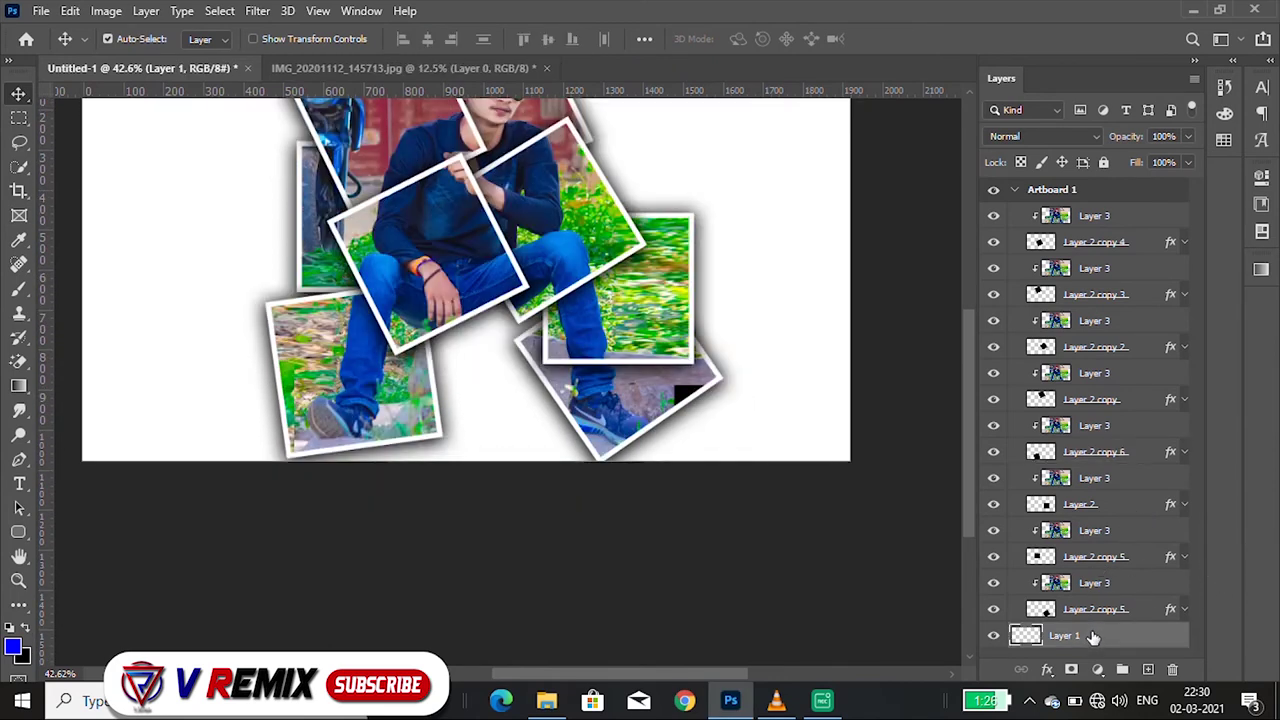
pyautogui.click(1261, 270)
pyautogui.scroll(1, 1203, 363)
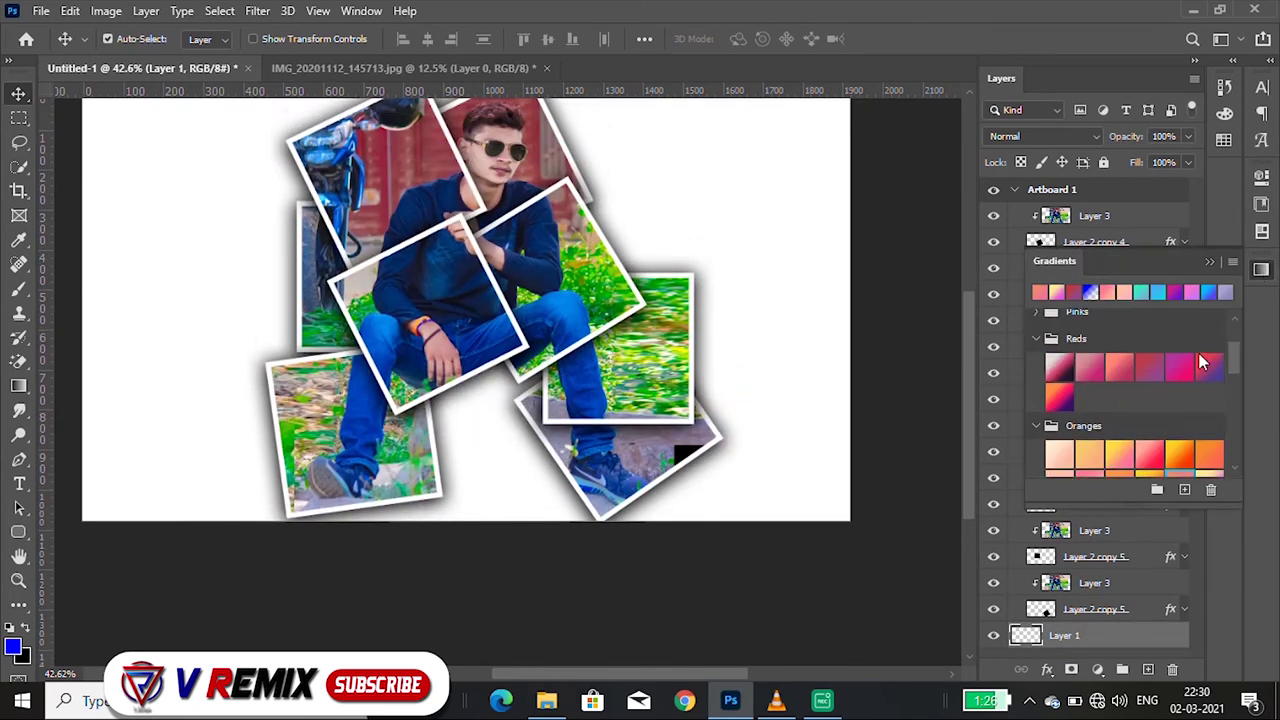
pyautogui.click(1207, 372)
pyautogui.scroll(1, 1120, 322)
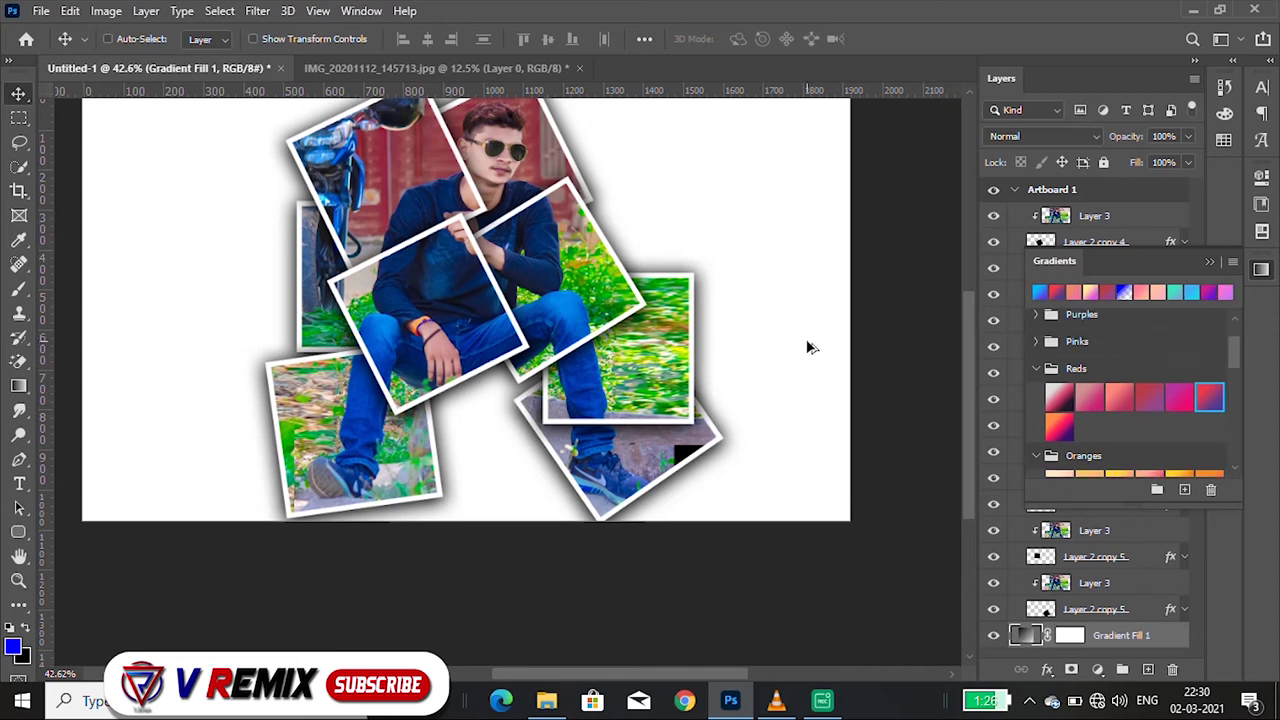
pyautogui.scroll(-3, 810, 347)
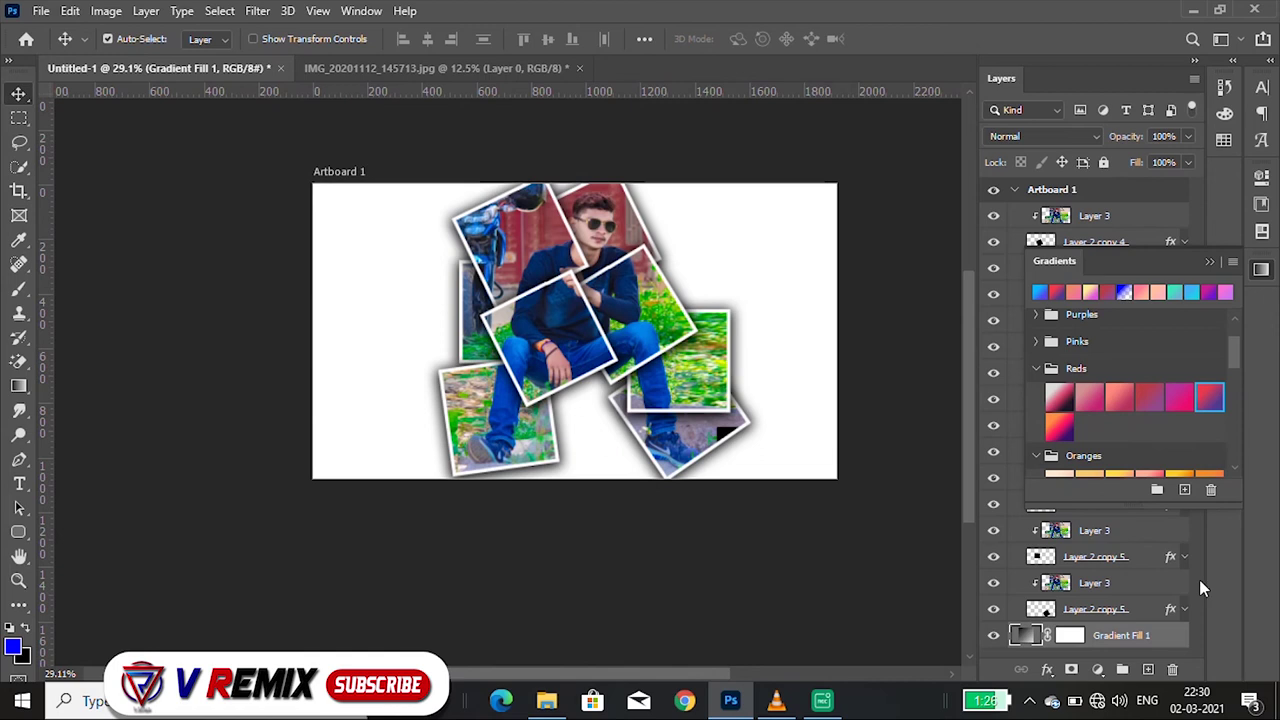
# - Try another red gradient, delete the Gradient Fill 1 layer, and add empty Layer 4
pyautogui.click(1149, 670)
pyautogui.click(1208, 398)
pyautogui.click(1180, 400)
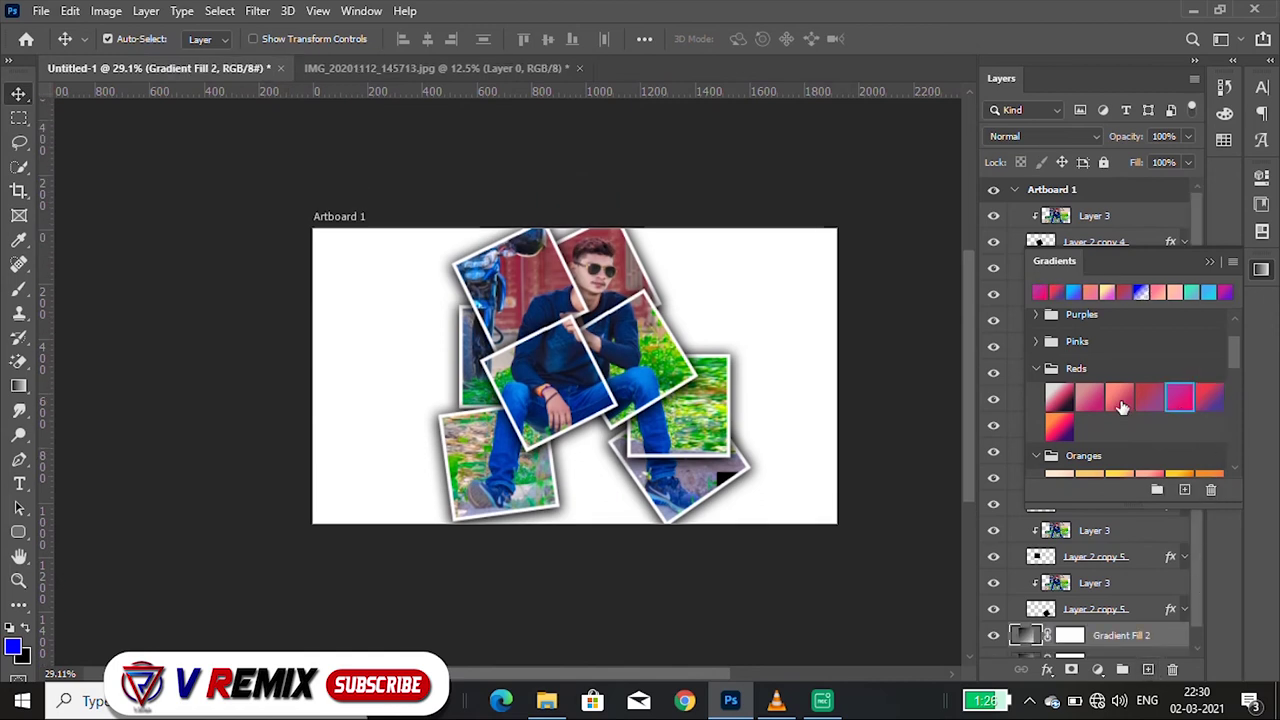
pyautogui.scroll(-2, 695, 430)
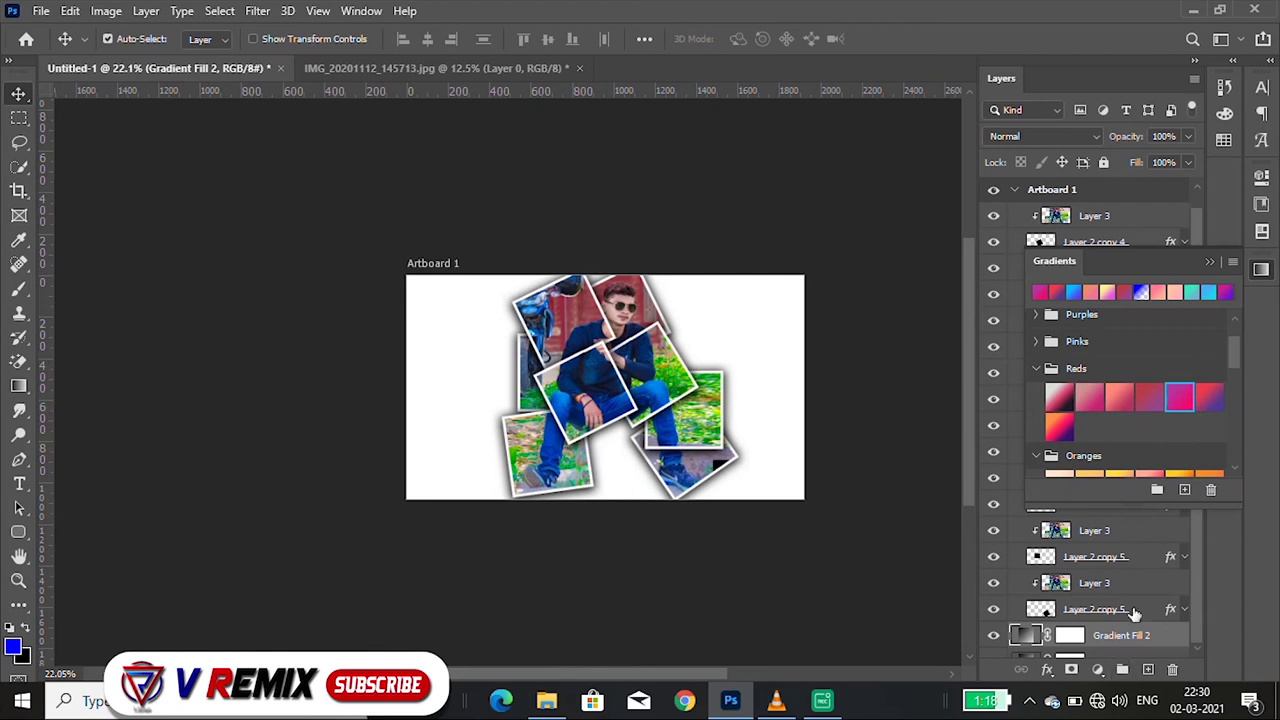
pyautogui.scroll(-1, 1135, 612)
pyautogui.click(1070, 645)
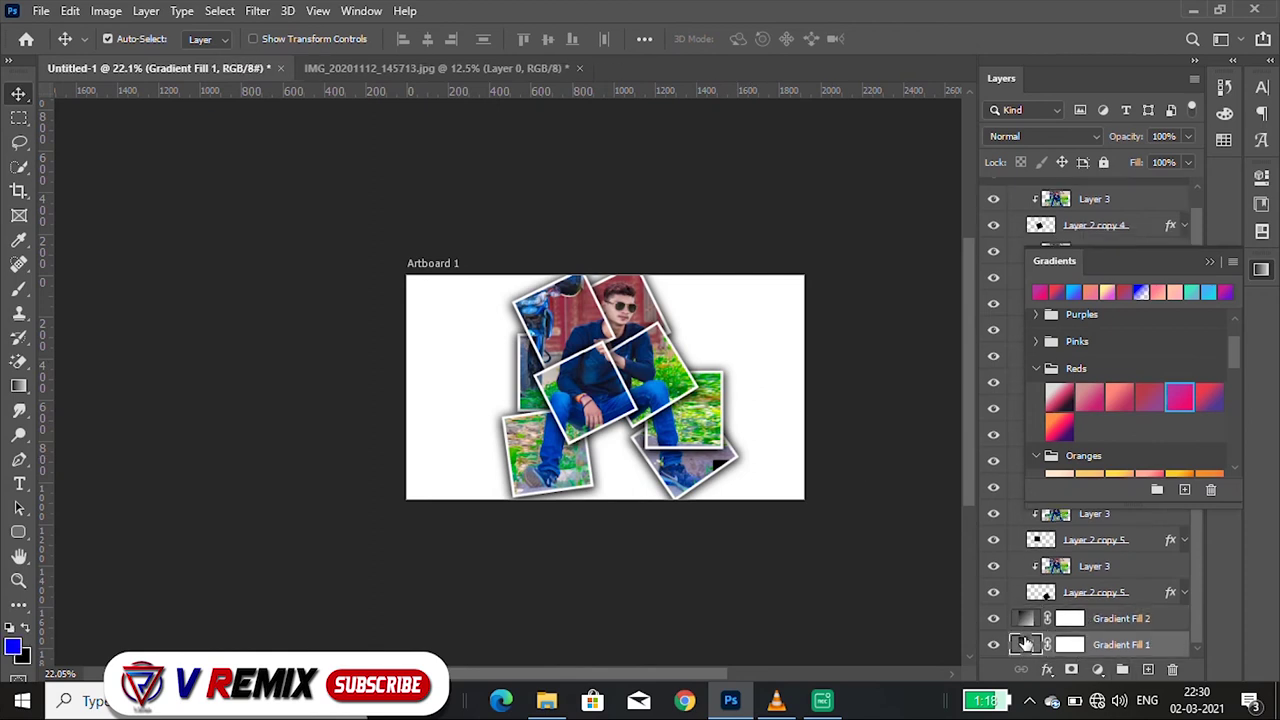
pyautogui.press('Delete')
pyautogui.press('Delete')
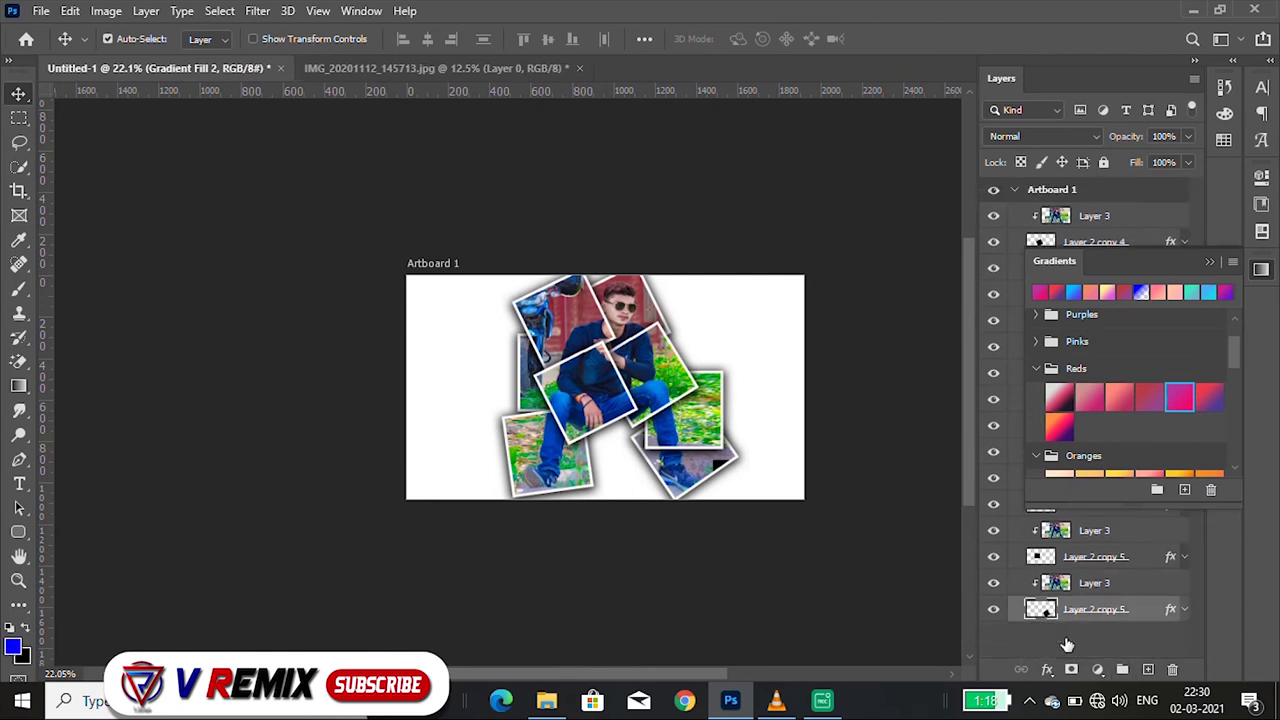
pyautogui.click(1149, 669)
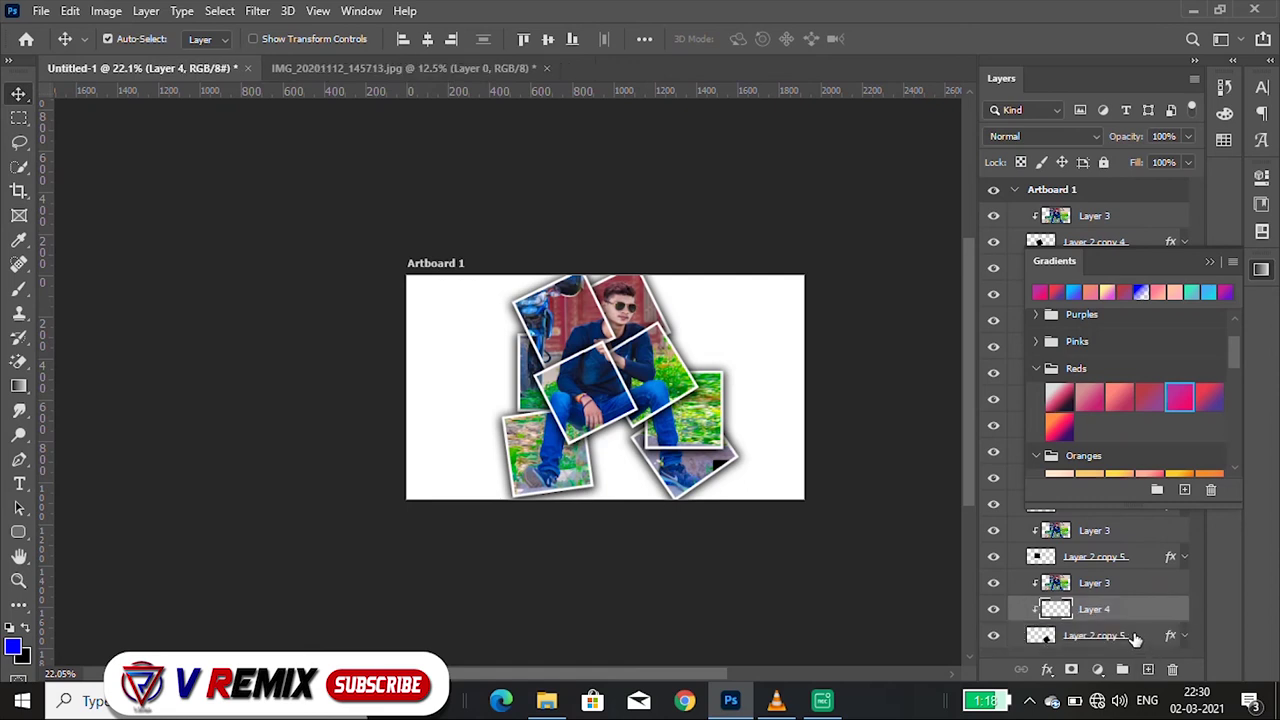
# - Put Layer 4 below Layer 2 copy 5, fill it black, and apply a dark blue gradient background
pyautogui.moveTo(1122, 614); pyautogui.dragTo(1122, 648)
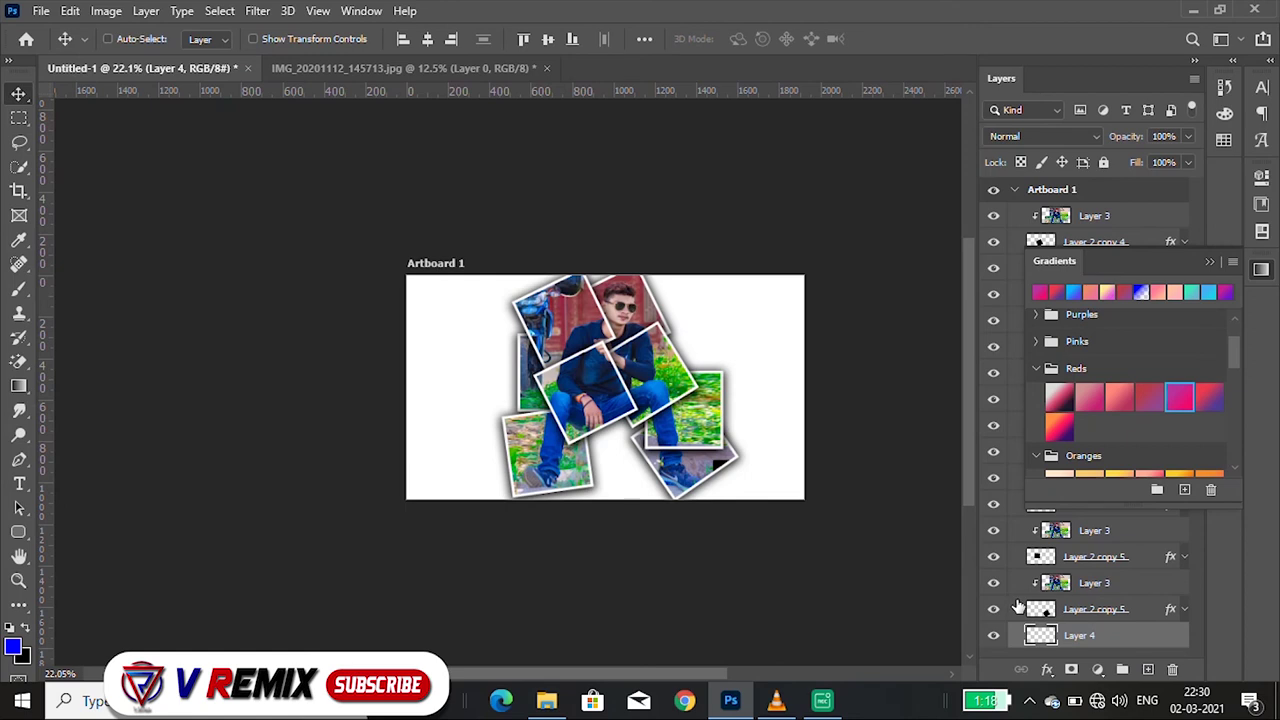
pyautogui.hotkey('ctrl', 'BackSpace')
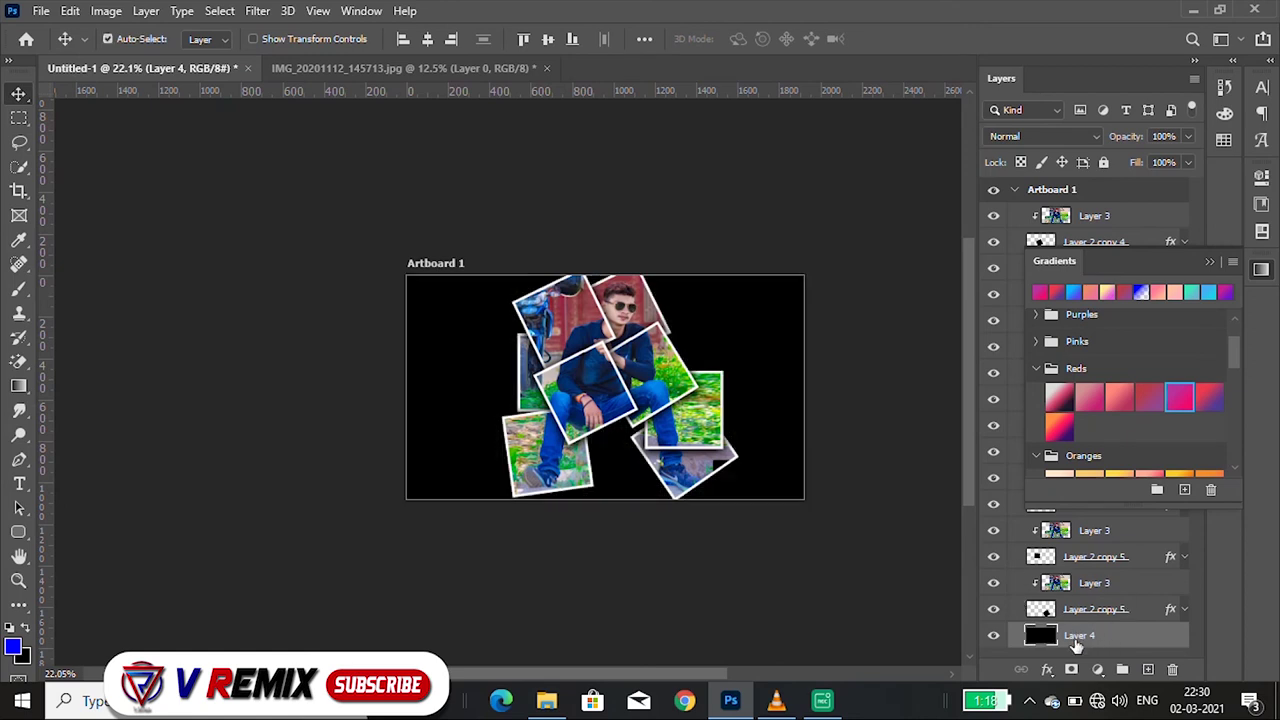
pyautogui.click(1182, 402)
pyautogui.scroll(2, 1179, 398)
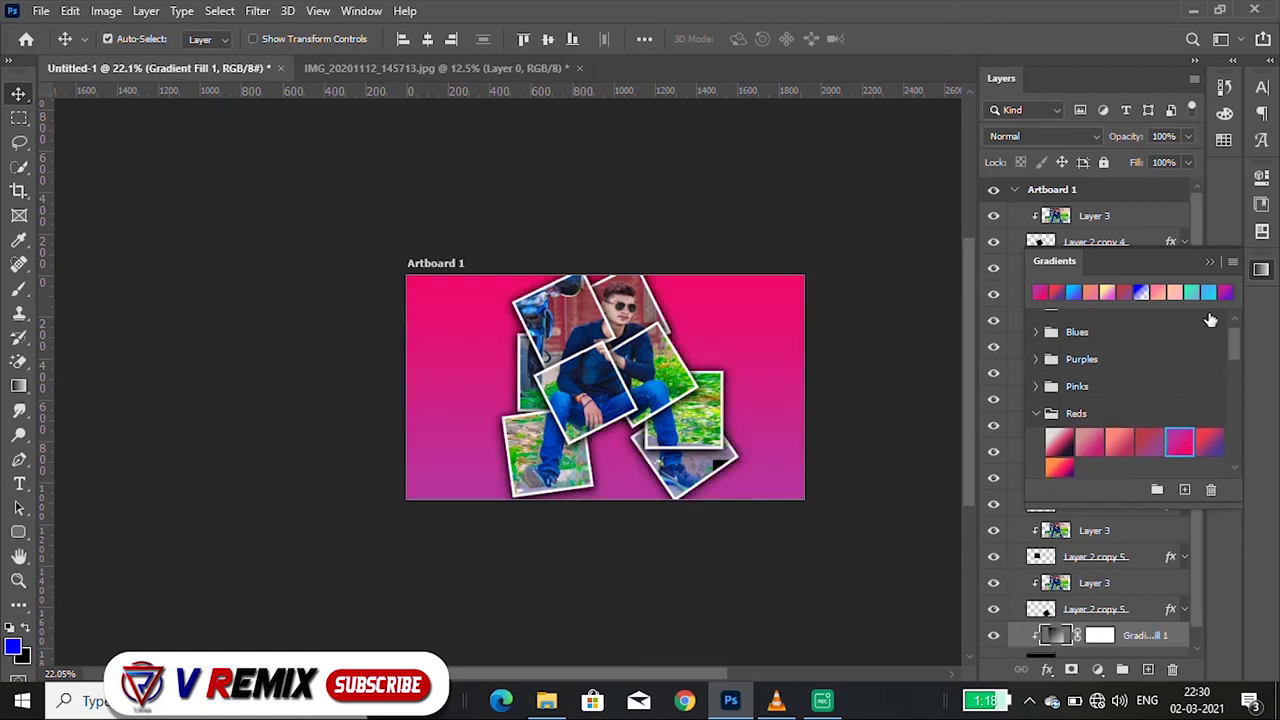
pyautogui.scroll(1, 1100, 370)
pyautogui.click(1037, 349)
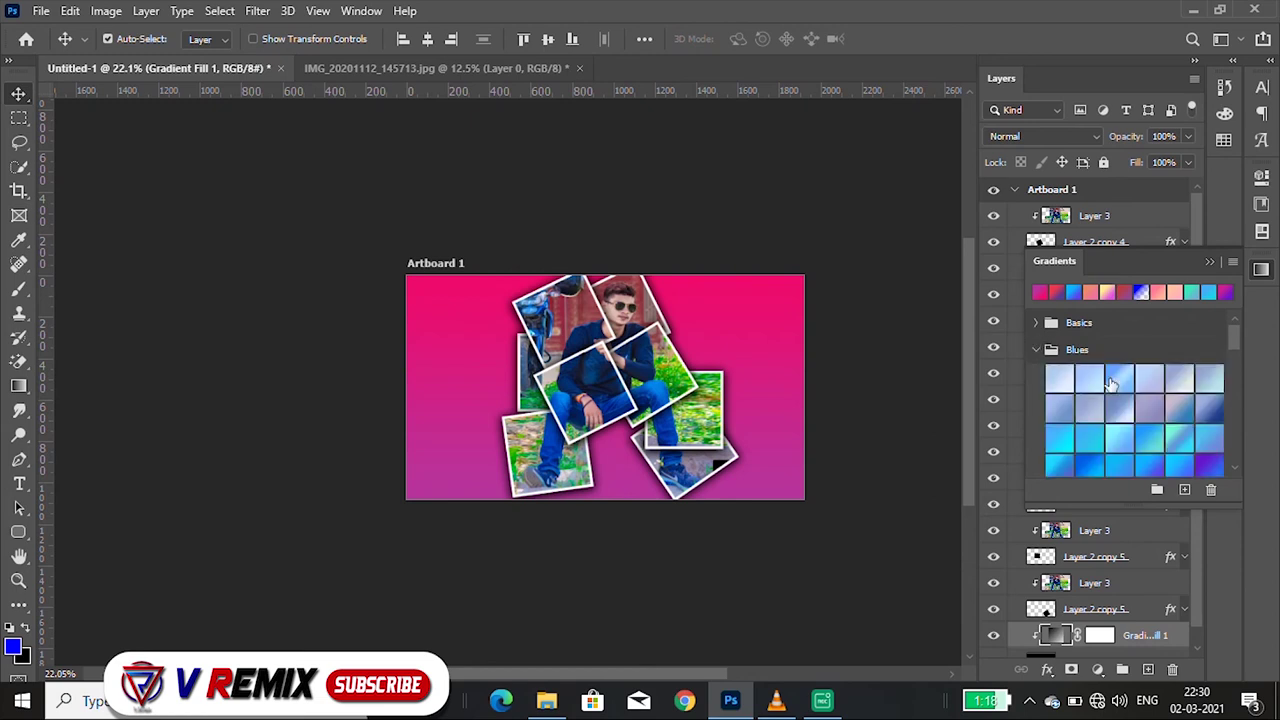
pyautogui.scroll(-2, 1186, 455)
pyautogui.click(1184, 437)
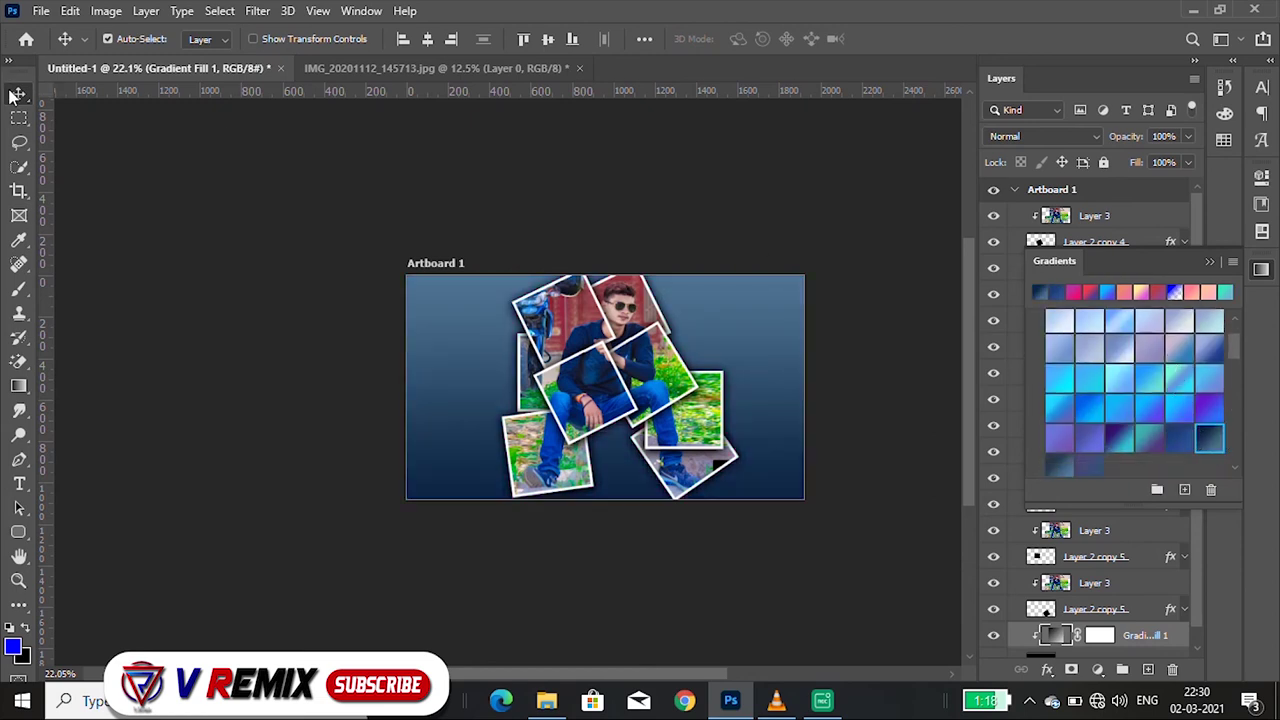
pyautogui.click(1210, 262)
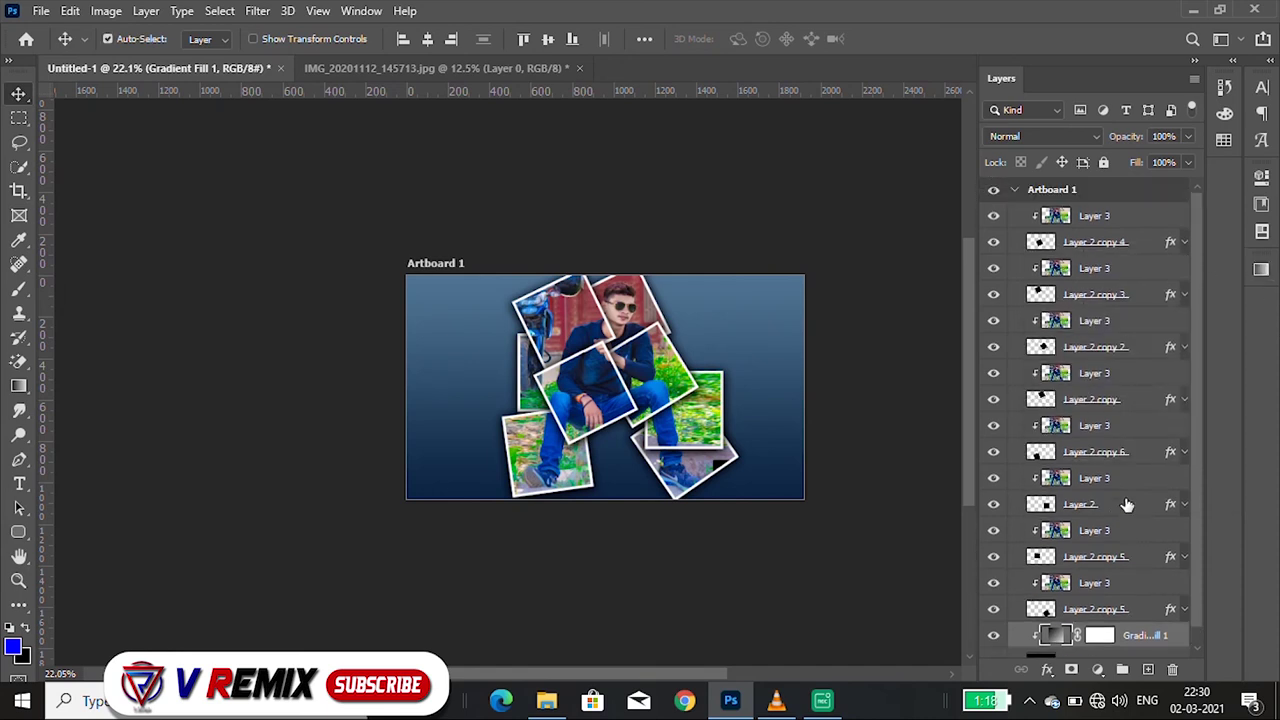
# - Select Layer 2 copy 5 through the top Layer 3 and scale them together to about 92%
pyautogui.click(1116, 609)
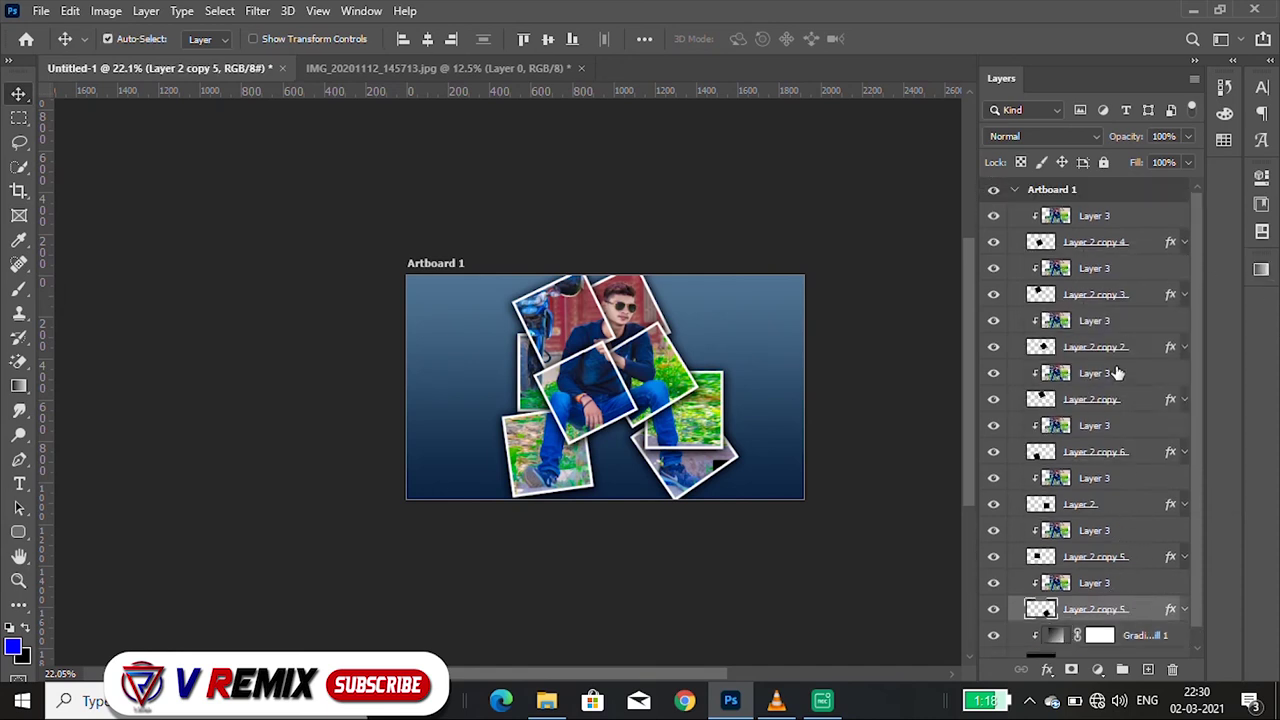
pyautogui.keyDown('shift'); pyautogui.click(1098, 218); pyautogui.keyUp('shift')
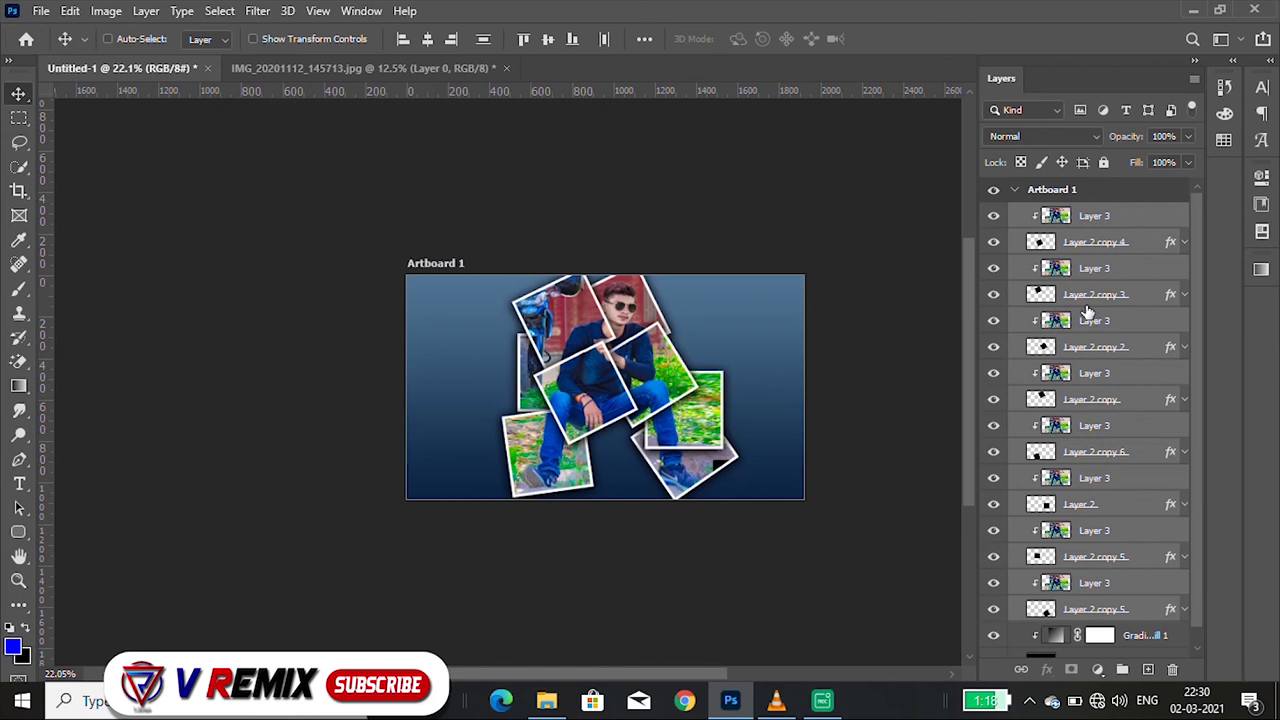
pyautogui.hotkey('ctrl', 't')
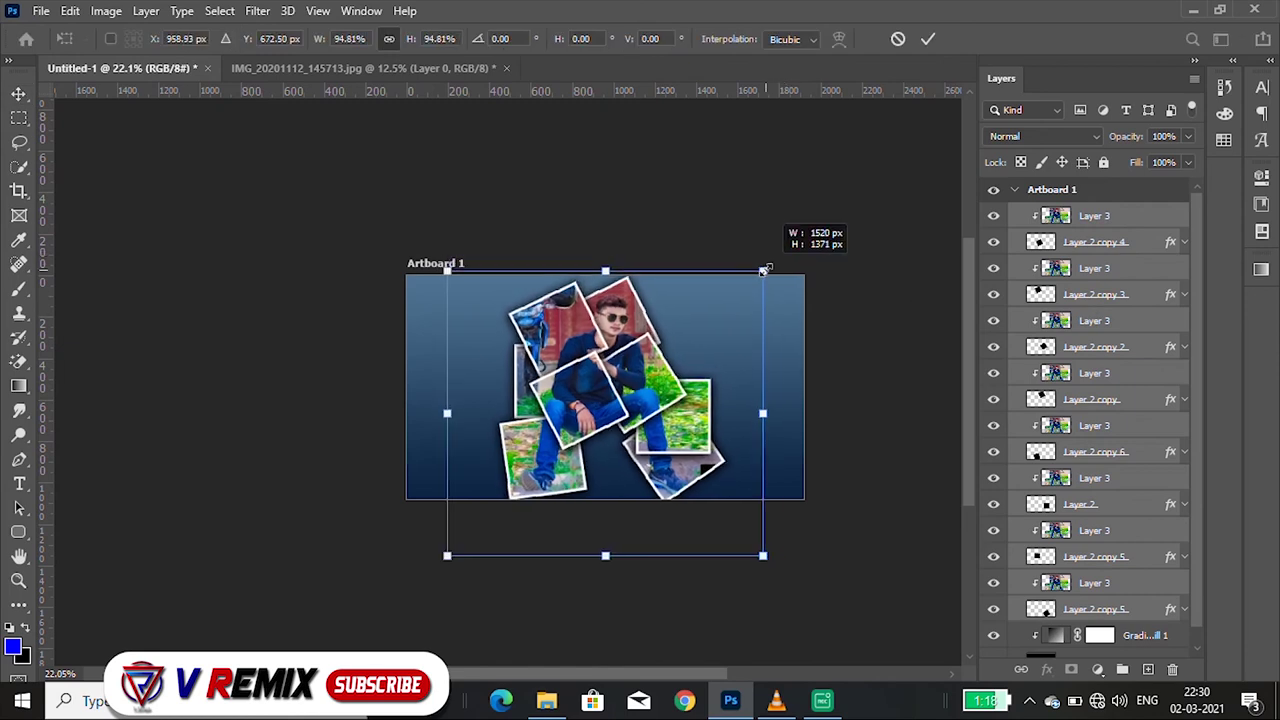
pyautogui.moveTo(779, 257); pyautogui.dragTo(753, 276)
pyautogui.moveTo(642, 362)
pyautogui.mouseDown()
pyautogui.moveTo(668, 346)
pyautogui.moveTo(634, 369)
pyautogui.moveTo(632, 357)
pyautogui.mouseUp()
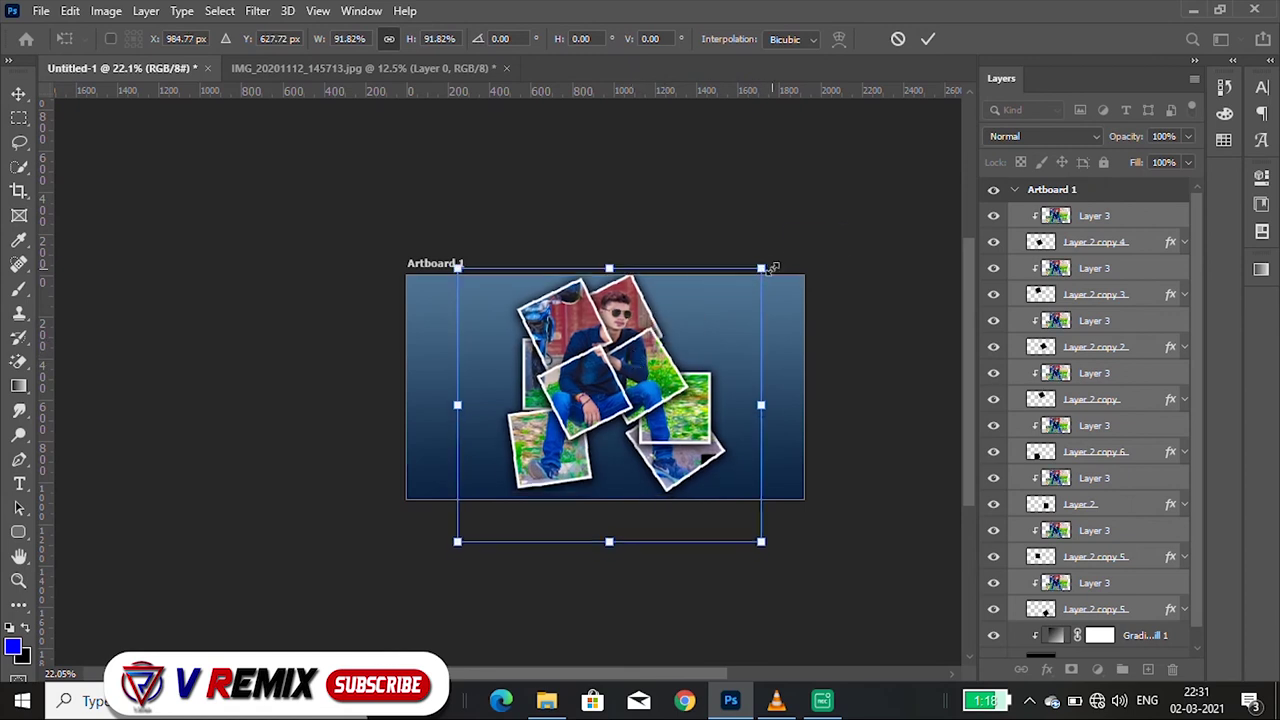
pyautogui.moveTo(772, 268); pyautogui.dragTo(785, 262)
pyautogui.press('Return')
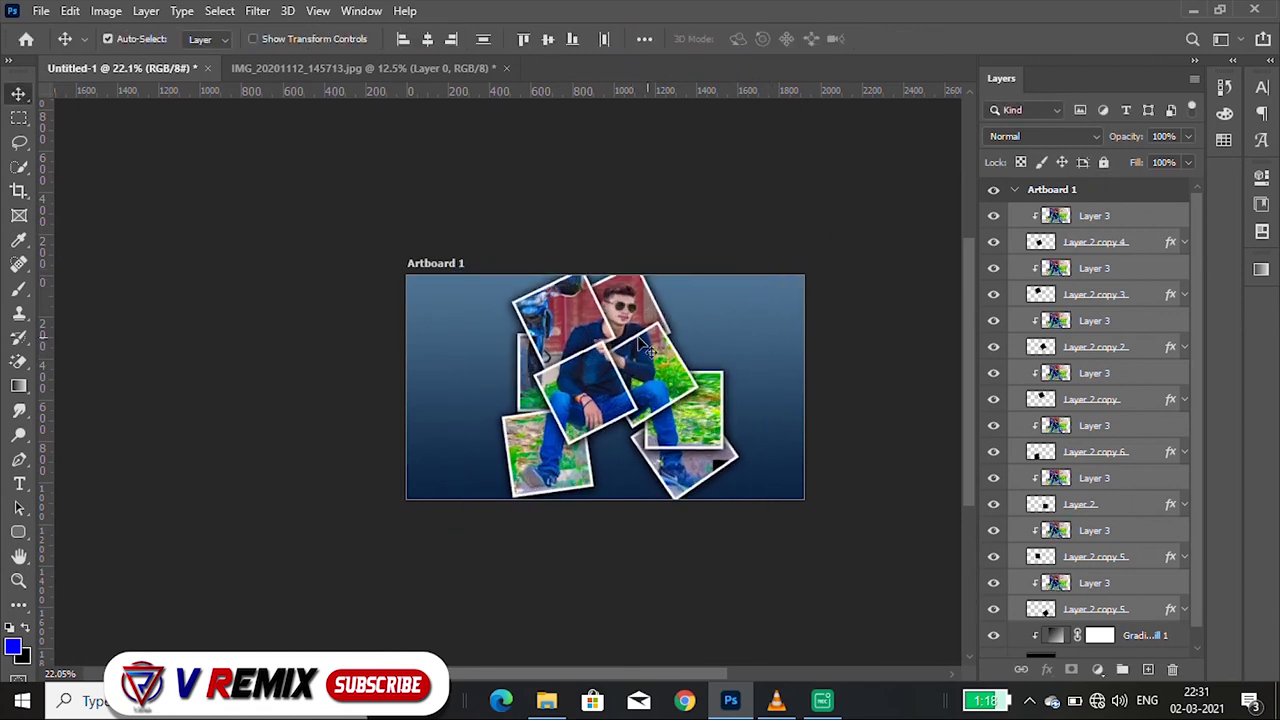
pyautogui.hotkey('ctrl', 'z')
pyautogui.hotkey('ctrl', 't')
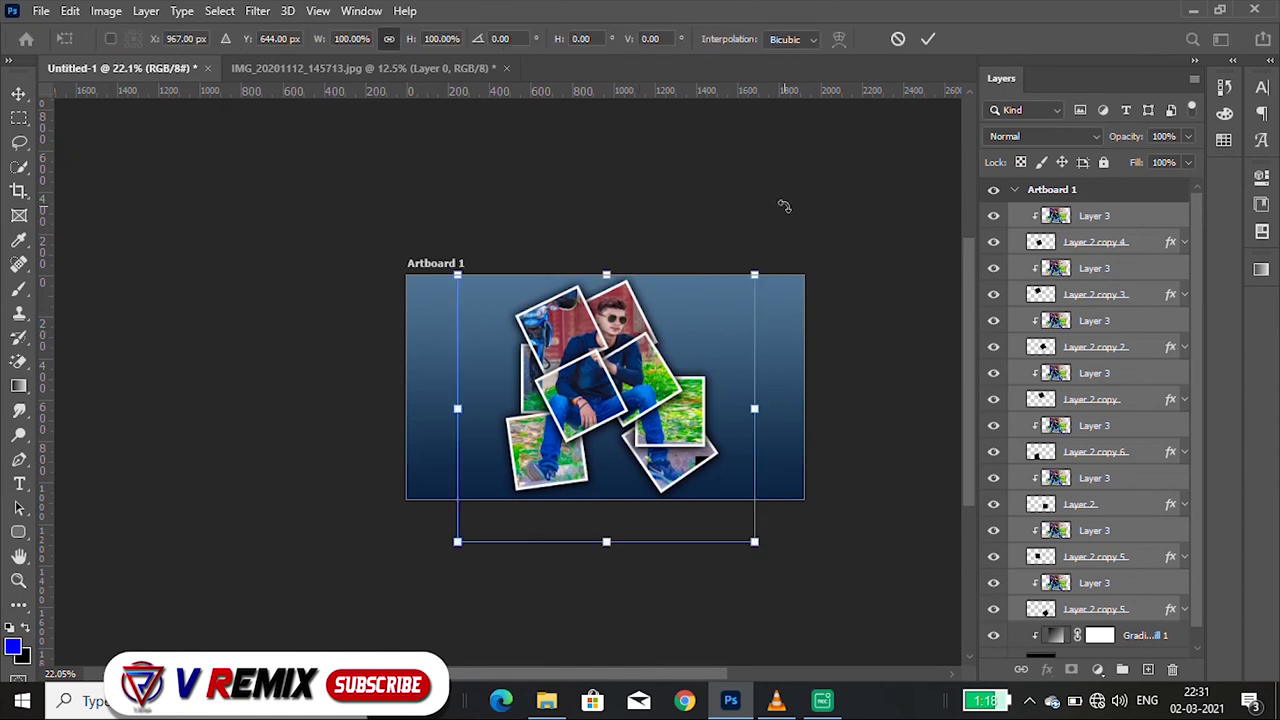
pyautogui.press('Return')
pyautogui.keyDown('alt'); pyautogui.scroll(5, 692, 340); pyautogui.keyUp('alt')
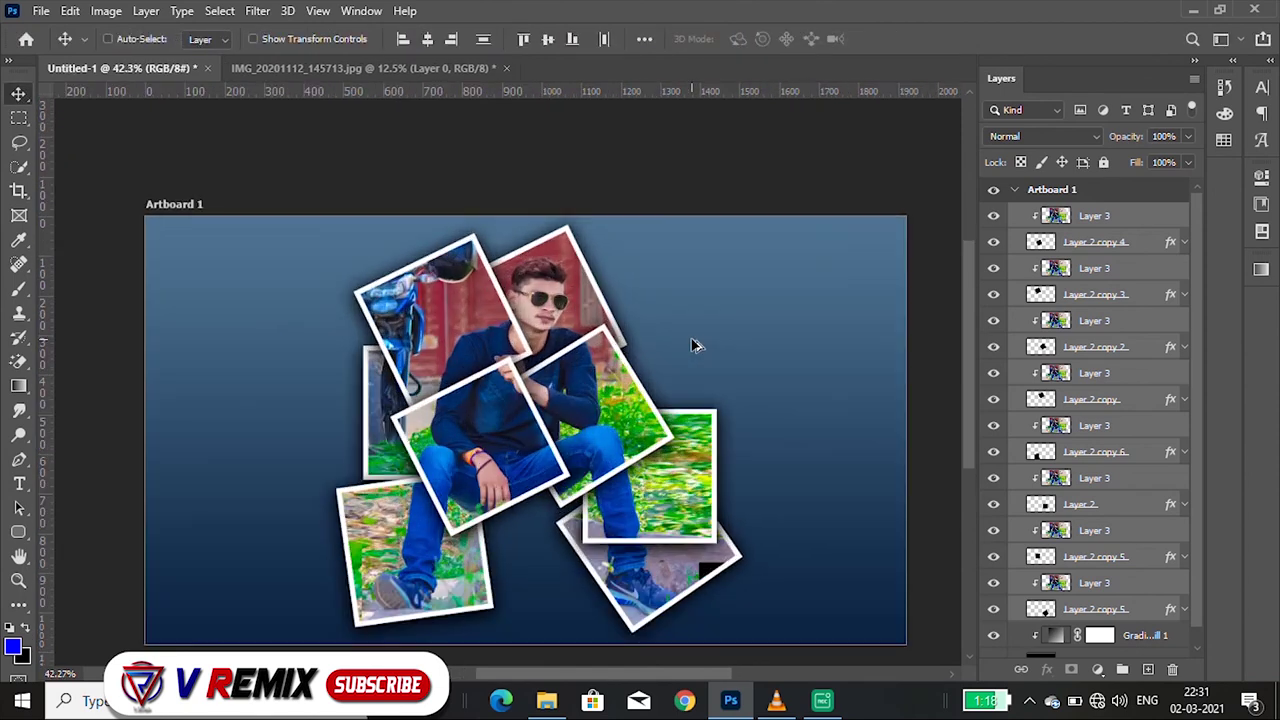
# - Toggle layer visibility to identify the upper-left motorcycle photo's layer
pyautogui.keyDown('alt'); pyautogui.scroll(3, 300, 338); pyautogui.keyUp('alt')
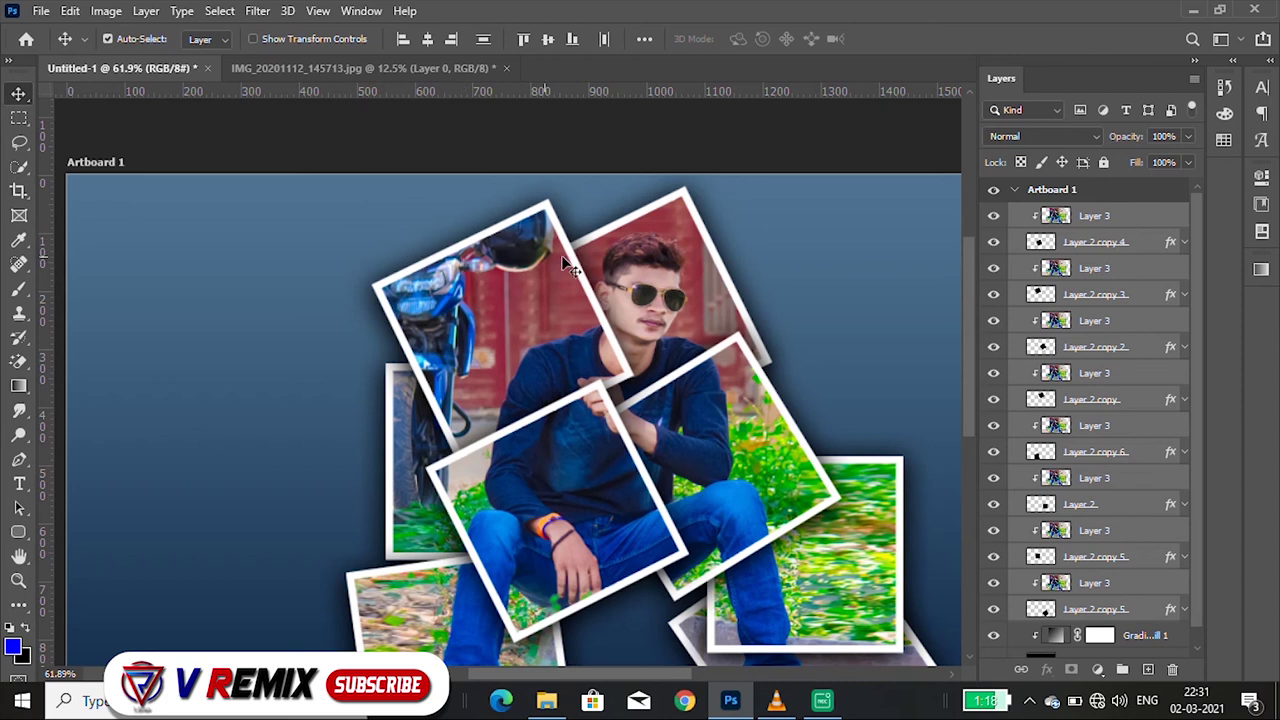
pyautogui.click(520, 255)
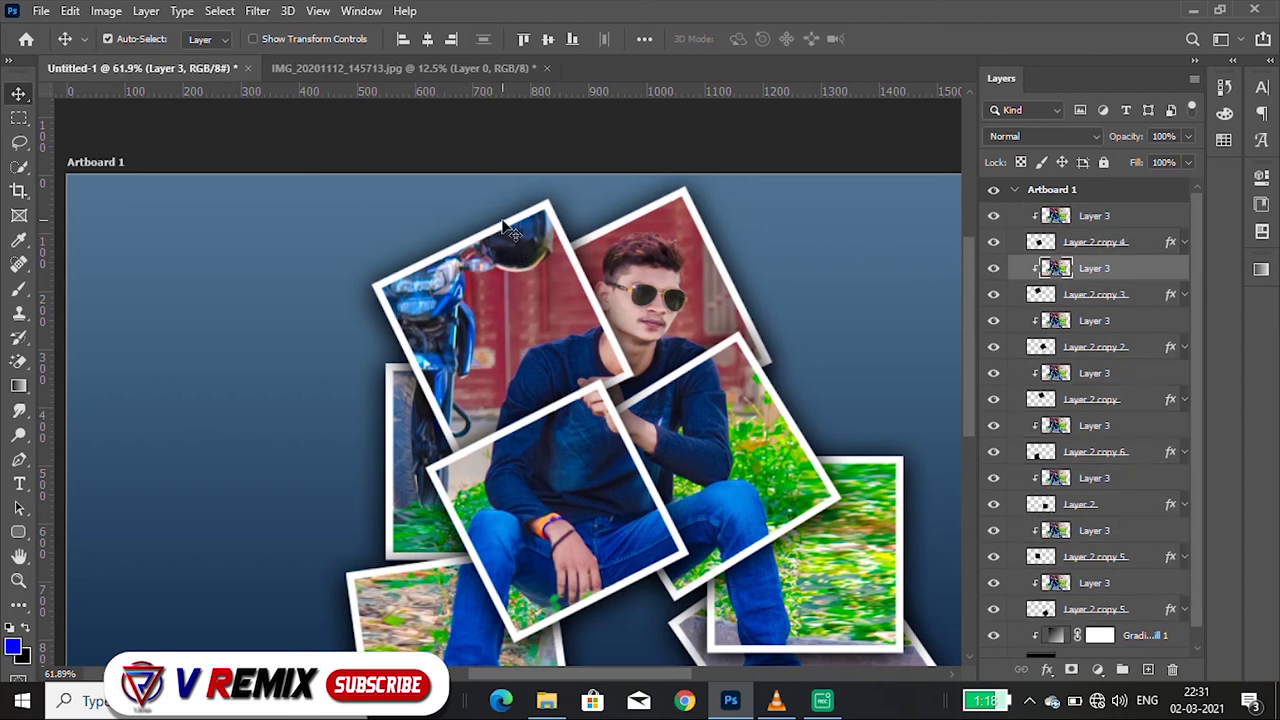
pyautogui.click(503, 221)
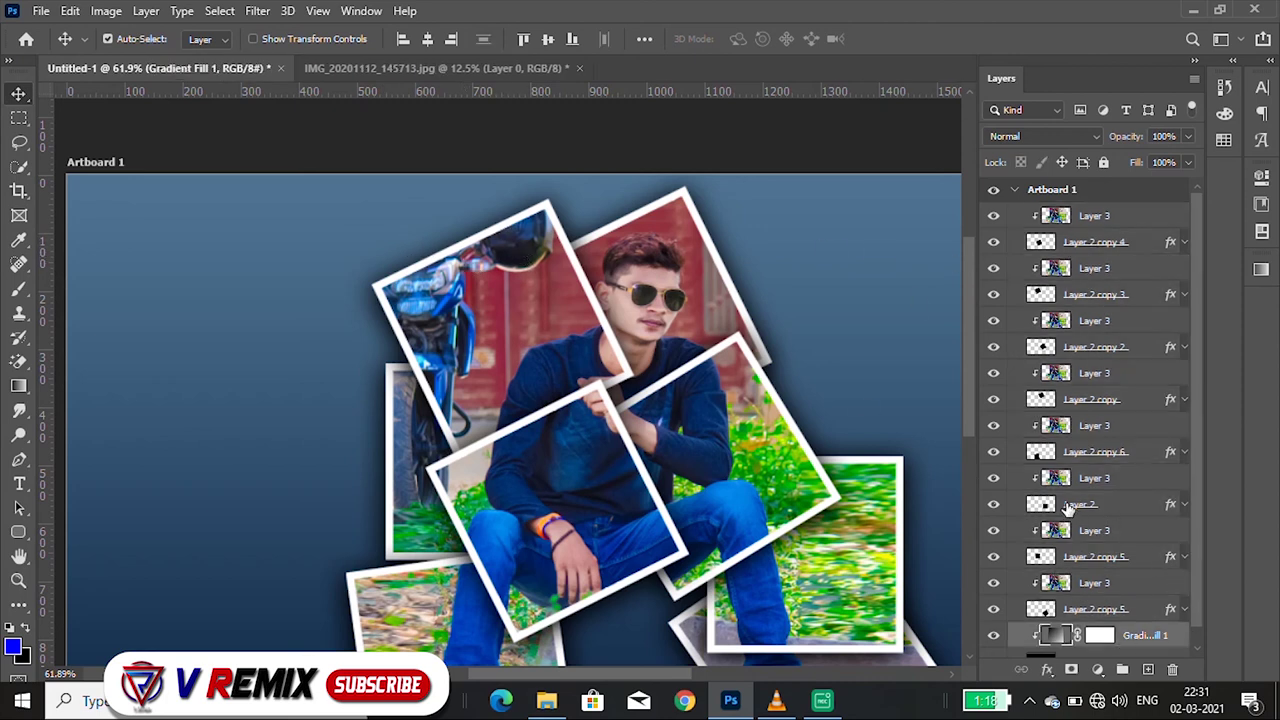
pyautogui.click(993, 215)
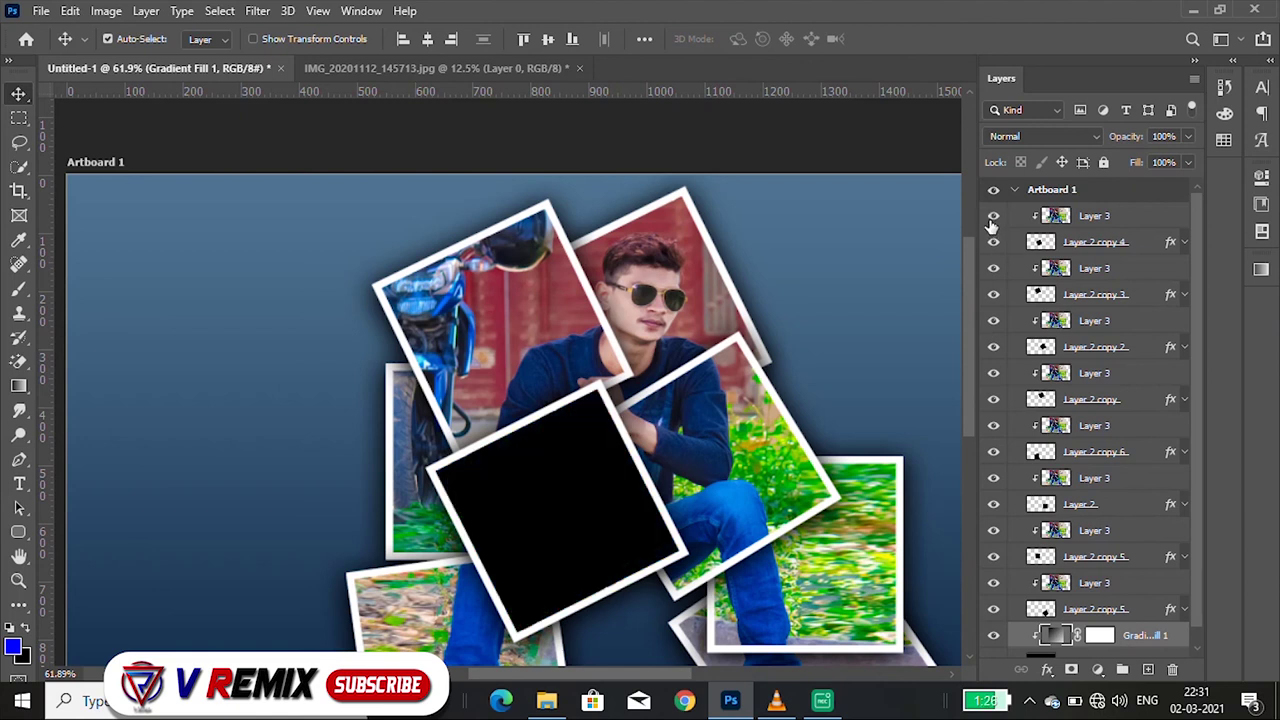
pyautogui.click(993, 242)
pyautogui.click(993, 268)
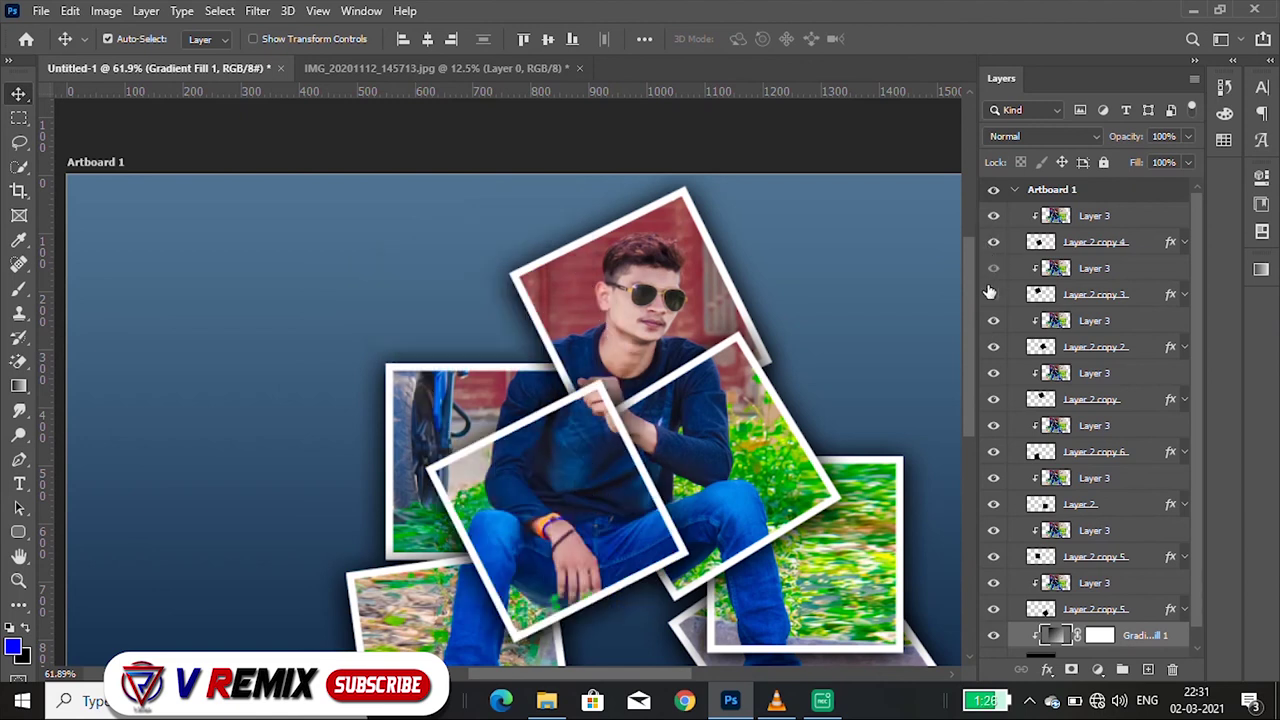
pyautogui.click(990, 291)
# - Shift the motorcycle photo slightly down inside the upper-left frame
pyautogui.click(1076, 300)
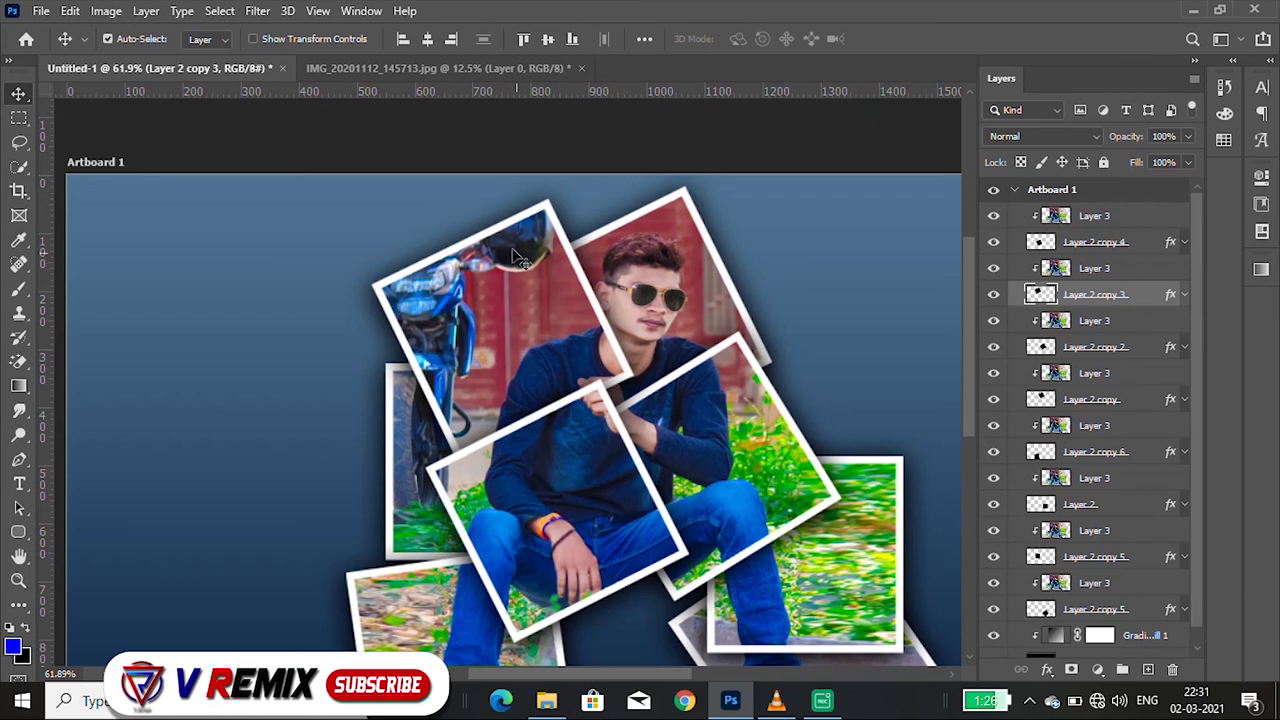
pyautogui.moveTo(502, 212); pyautogui.dragTo(512, 238)
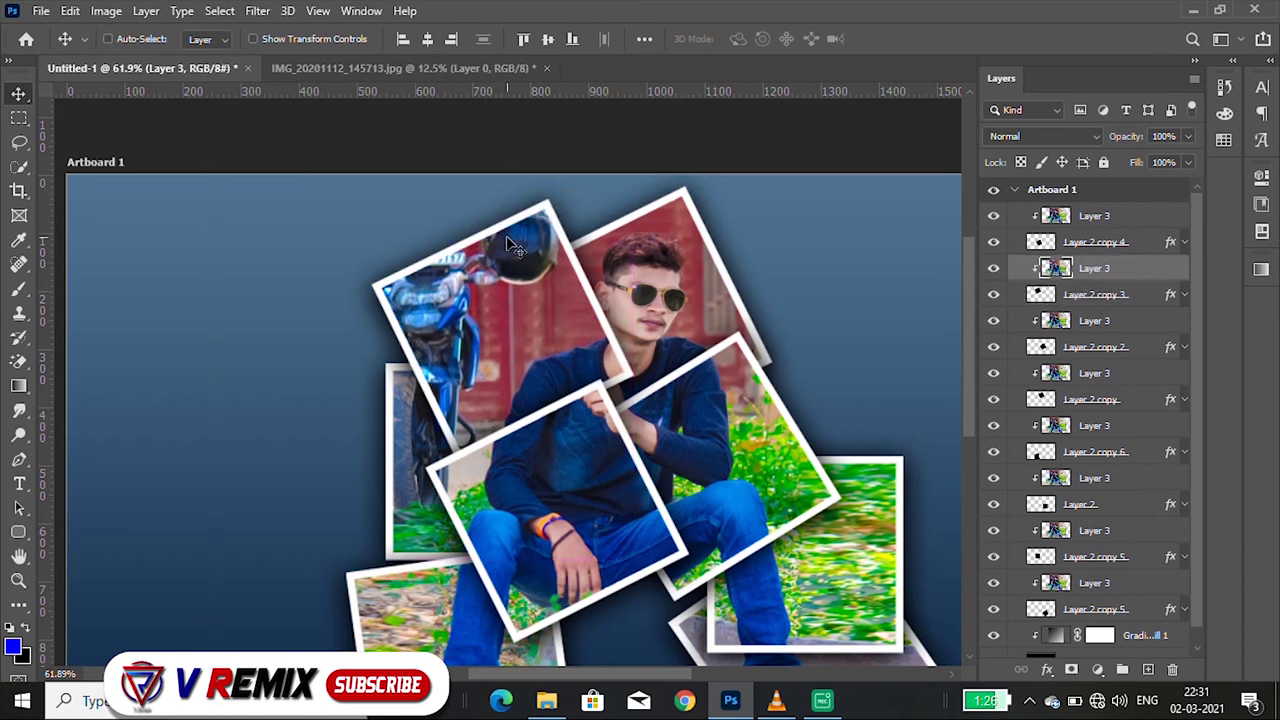
pyautogui.click(1040, 295)
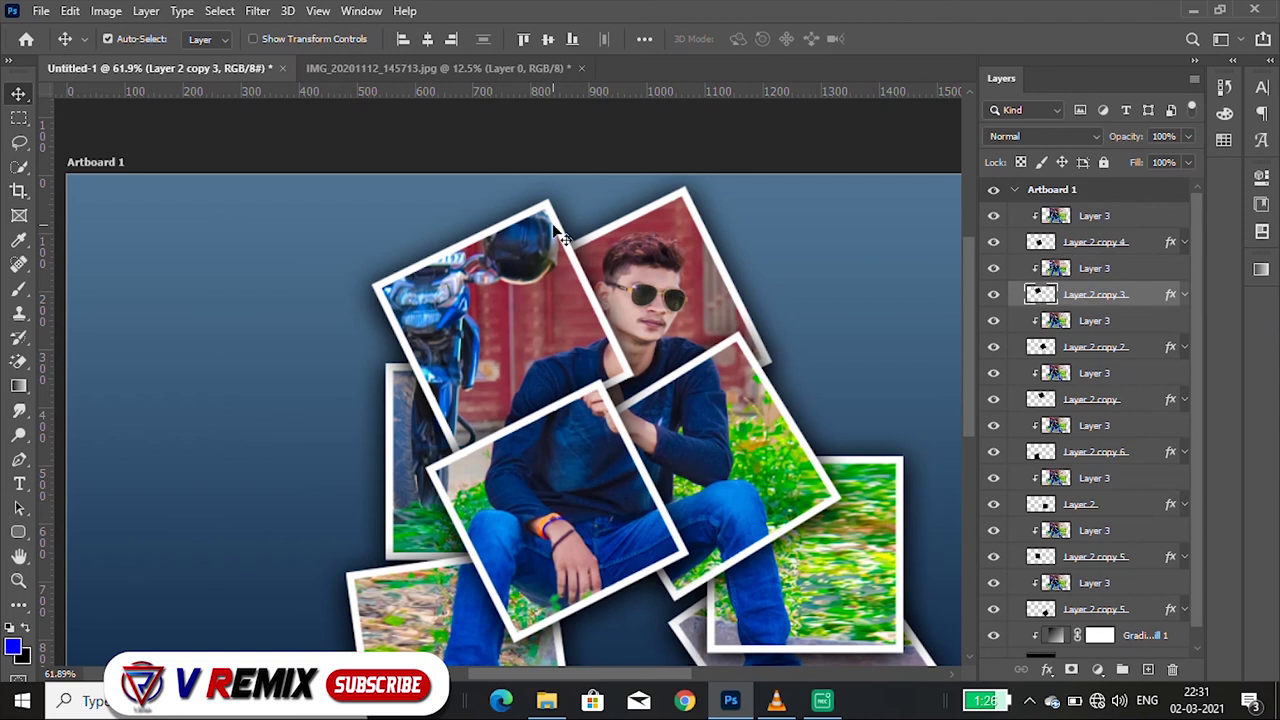
pyautogui.moveTo(560, 222); pyautogui.dragTo(561, 214)
pyautogui.click(1045, 295)
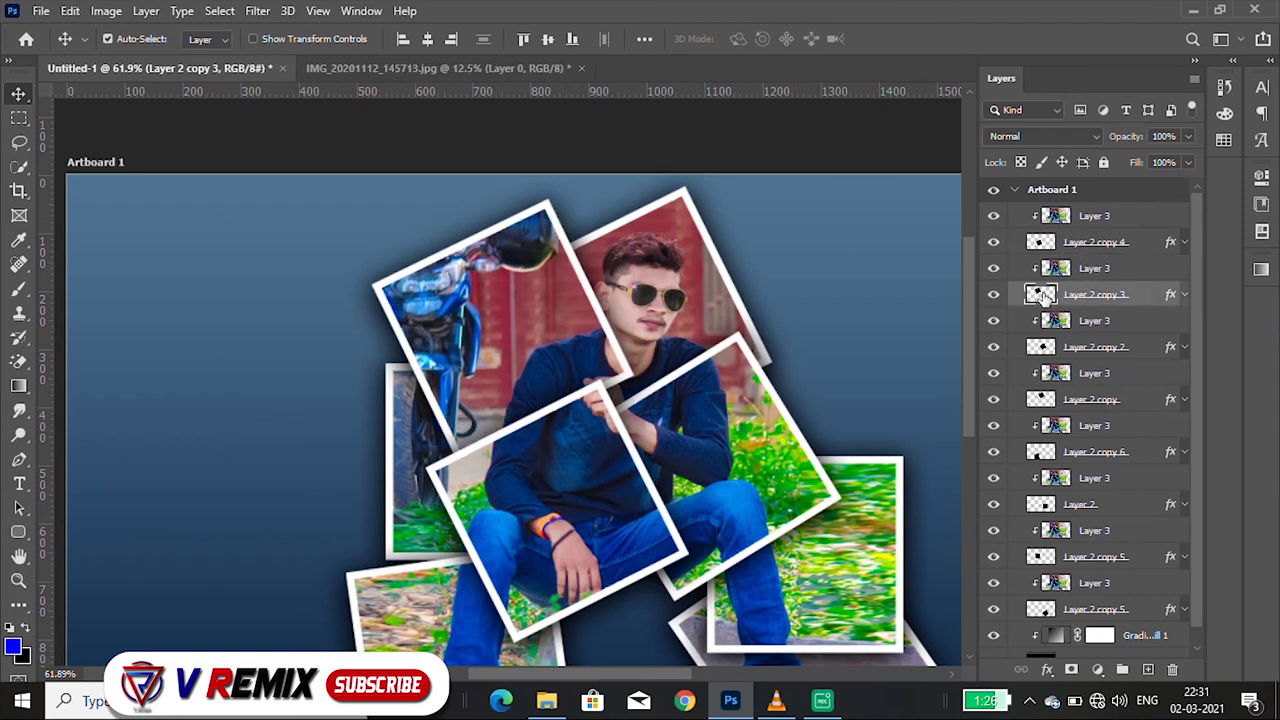
# - Shrink the upper-left Layer 2 copy 3 frame to about 98.21% and reposition it slightly
pyautogui.hotkey('ctrl', 't')
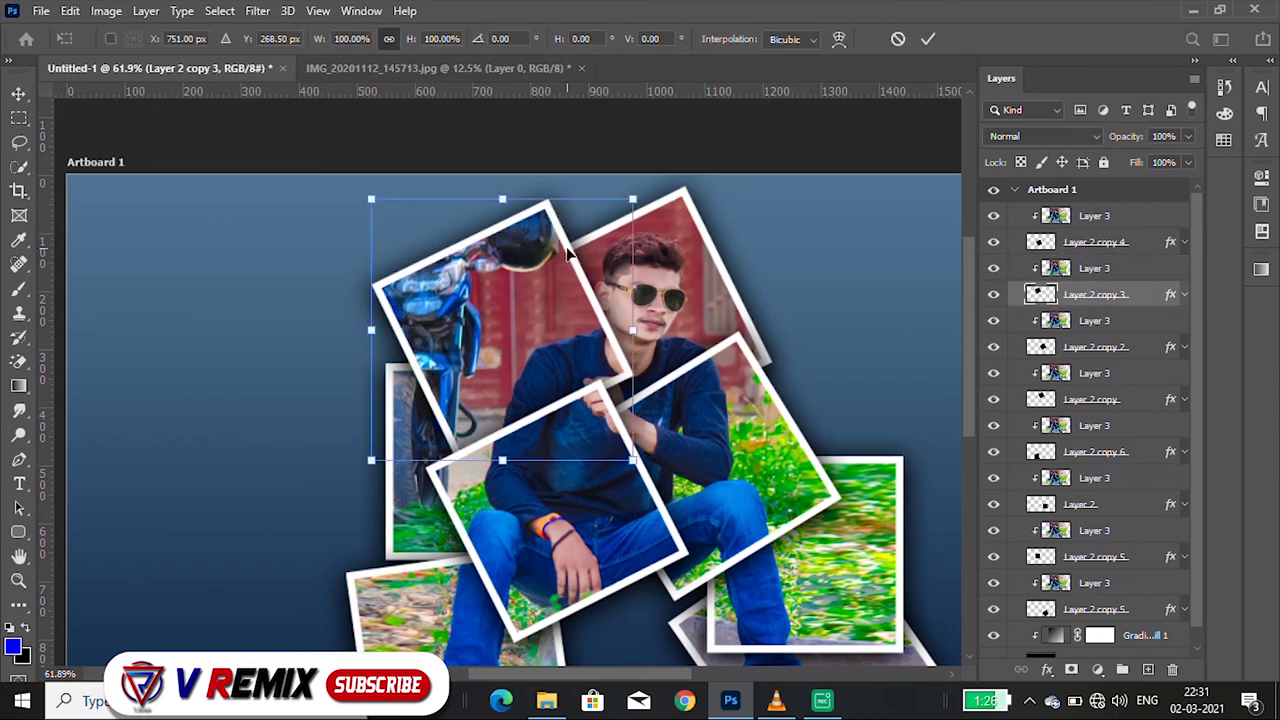
pyautogui.moveTo(566, 251); pyautogui.dragTo(559, 239)
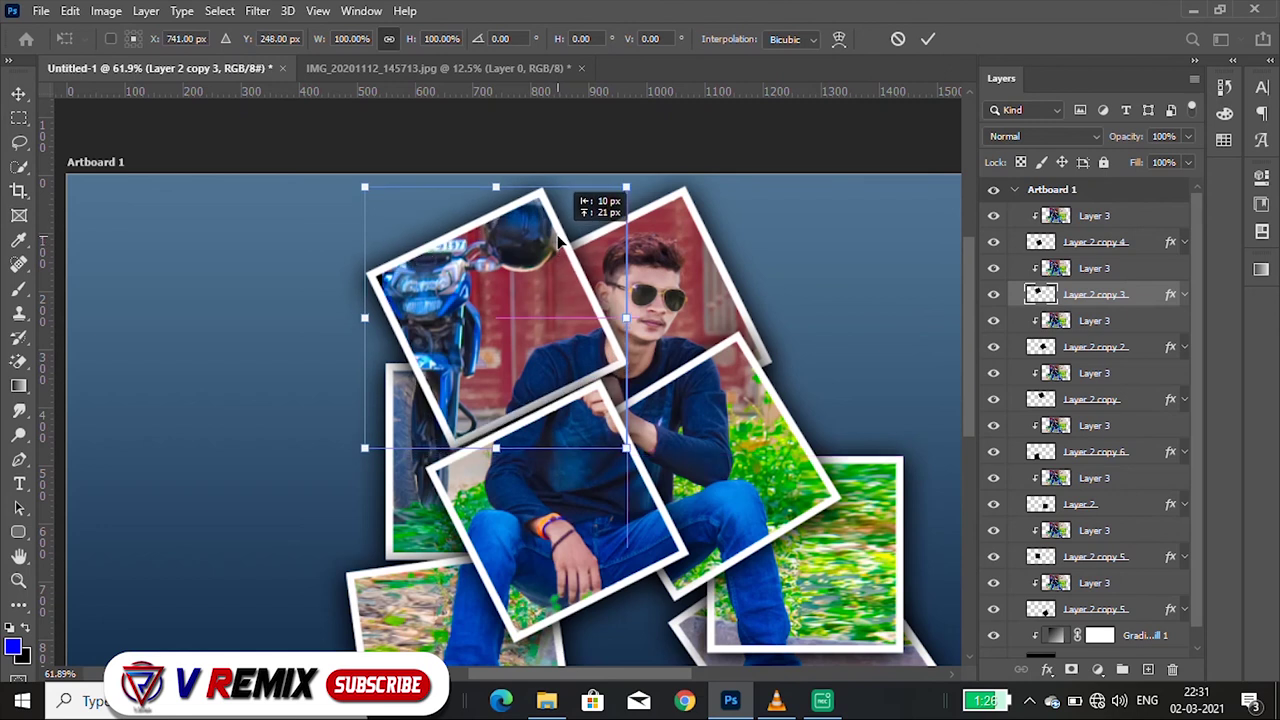
pyautogui.moveTo(559, 239); pyautogui.dragTo(562, 226)
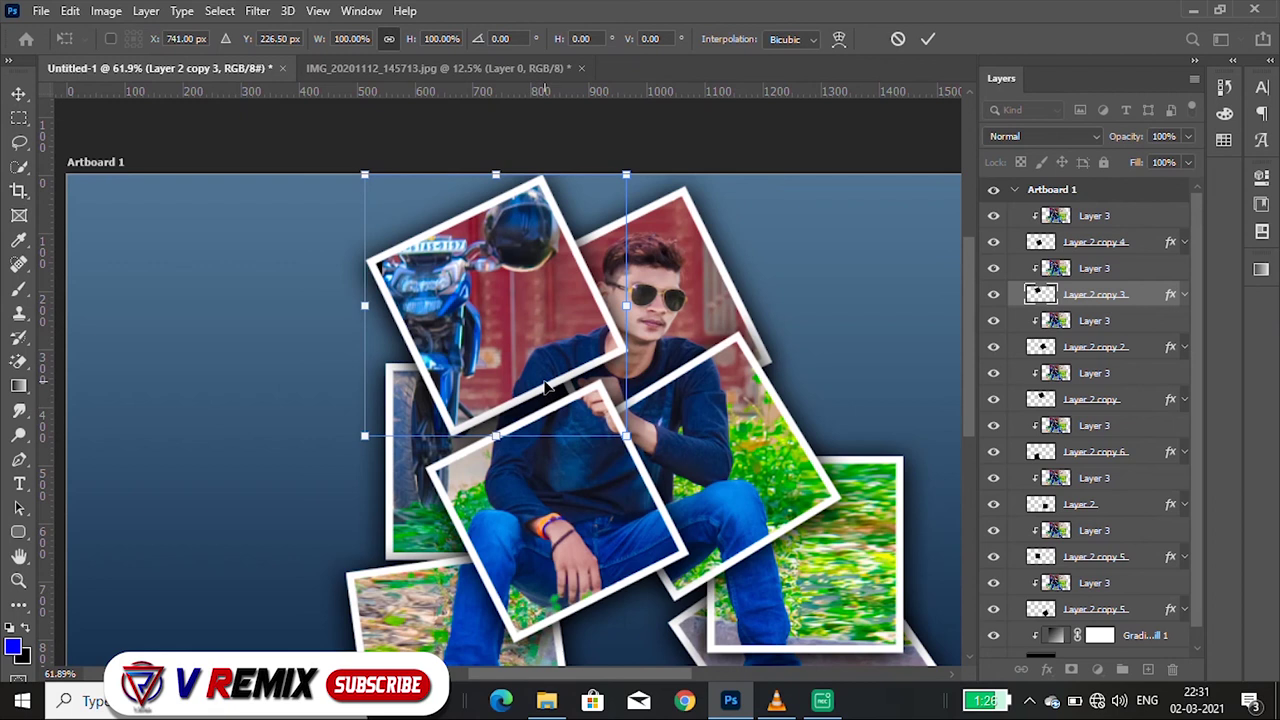
pyautogui.moveTo(368, 307); pyautogui.dragTo(373, 307)
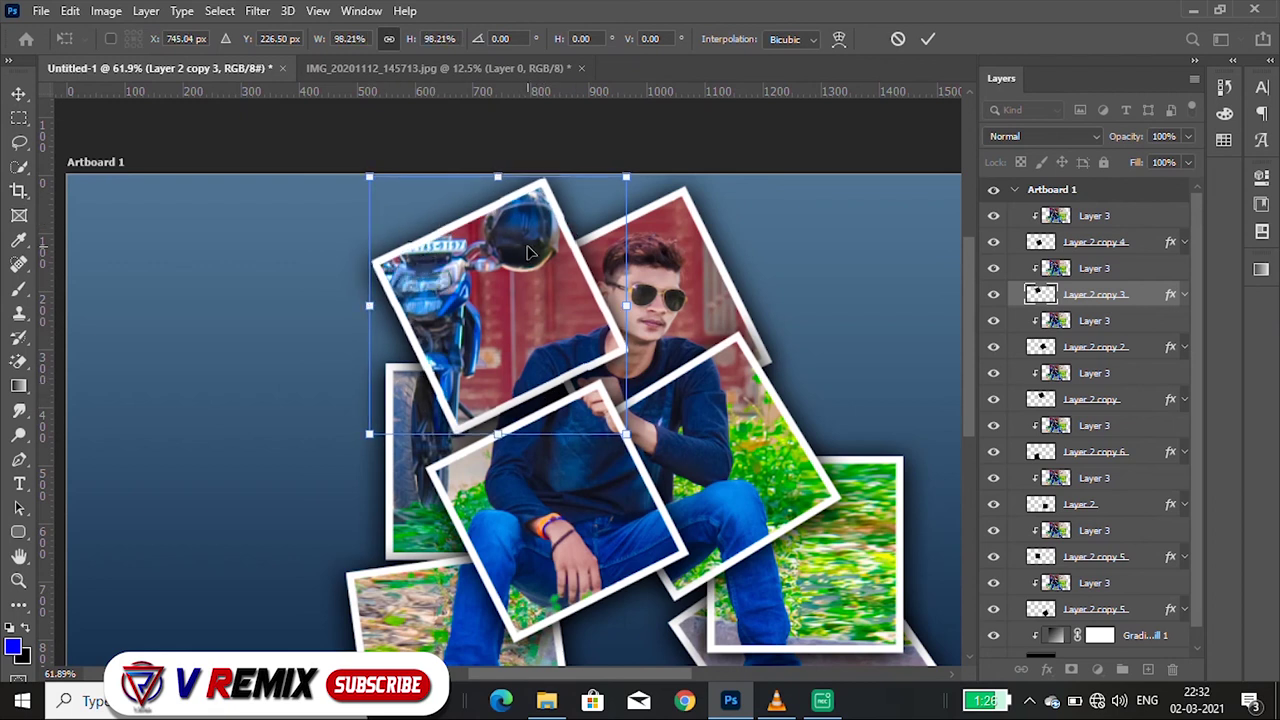
pyautogui.moveTo(619, 343); pyautogui.dragTo(619, 352)
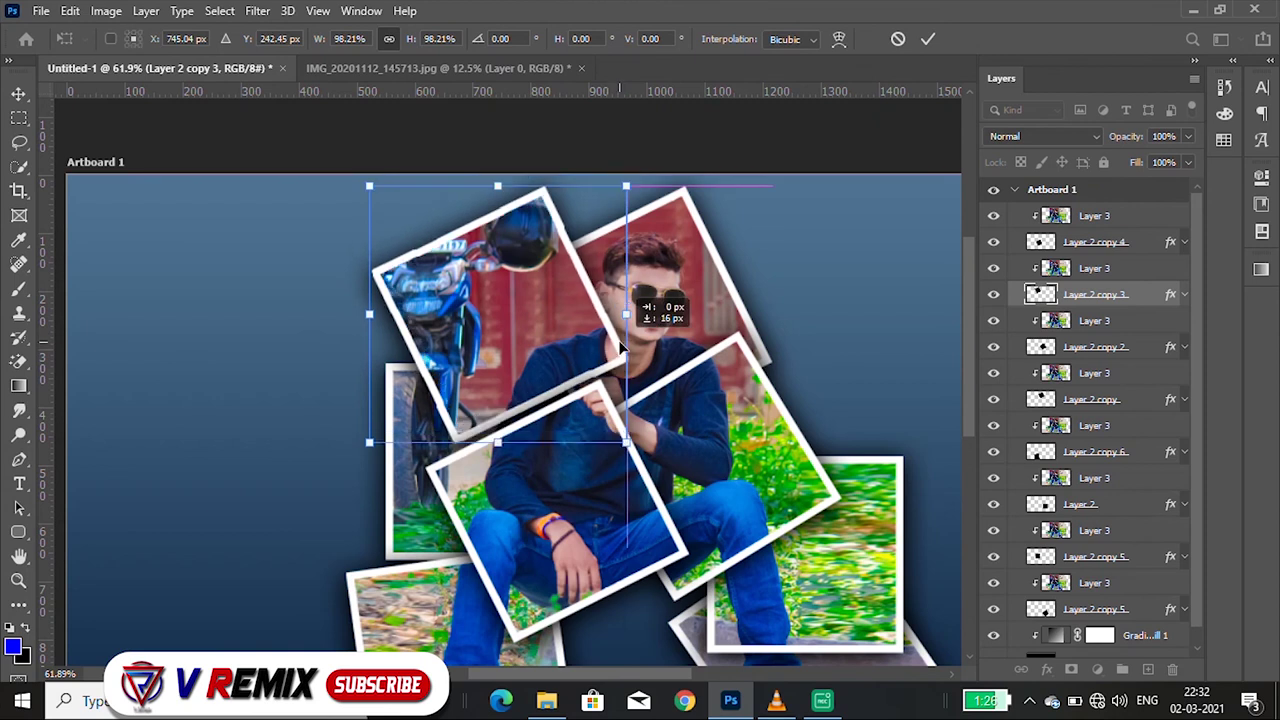
pyautogui.moveTo(619, 352); pyautogui.dragTo(620, 356)
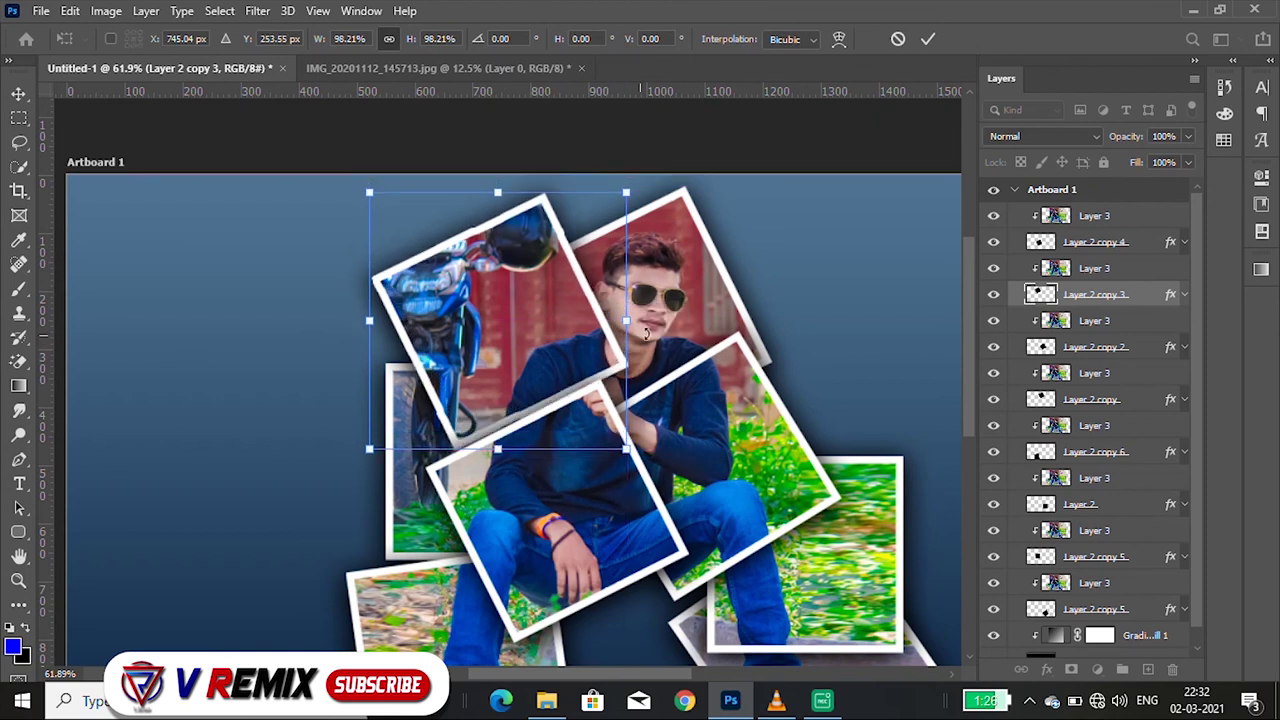
pyautogui.press('Return')
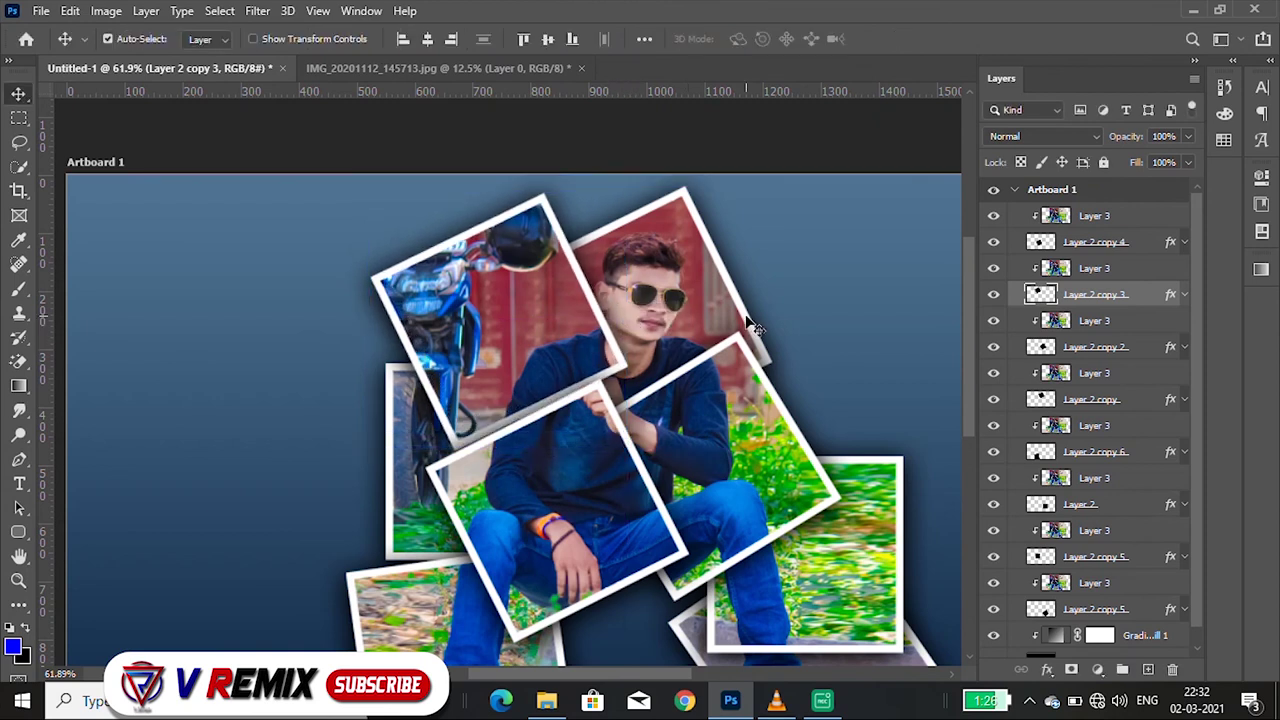
pyautogui.click(755, 328)
pyautogui.scroll(-1, 593, 355)
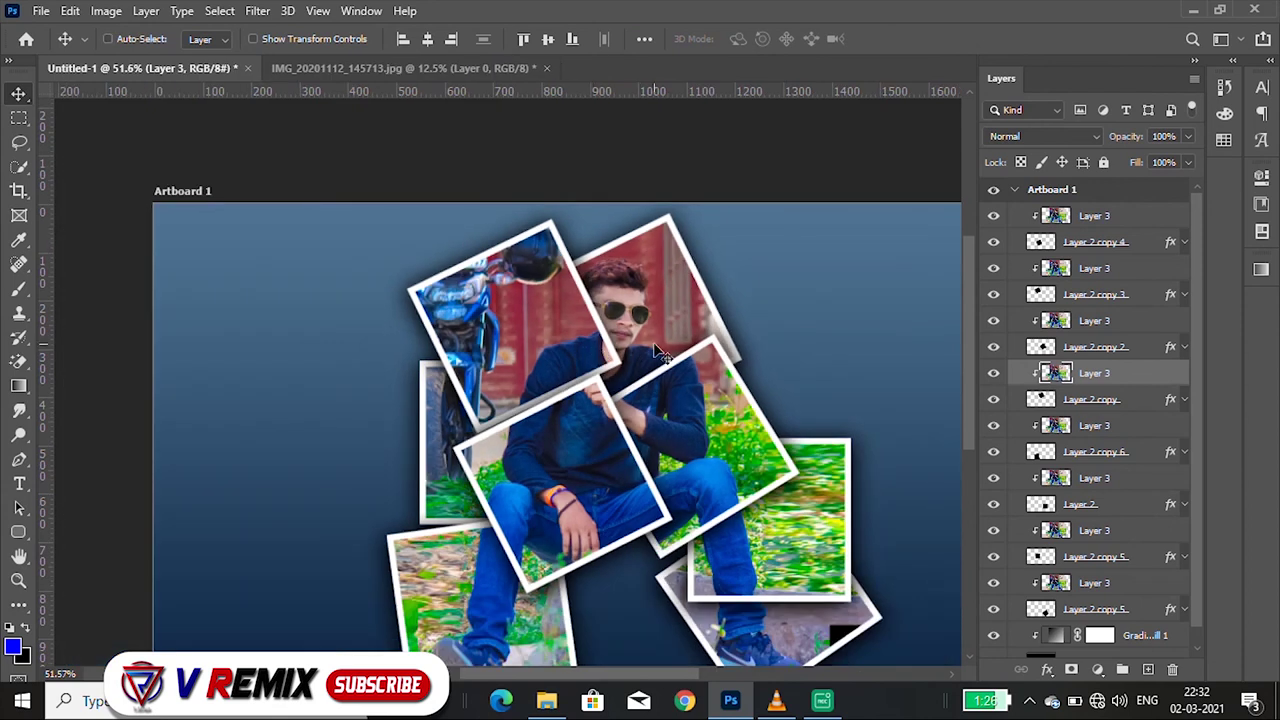
# - Nudge the top-right frame's photo up and right with Shift+arrow keys
pyautogui.hotkey('shift', 'Up')
pyautogui.hotkey('shift', 'Up')
pyautogui.hotkey('shift', 'Right')
pyautogui.hotkey('shift', 'Right')
pyautogui.scroll(-3, 615, 280)
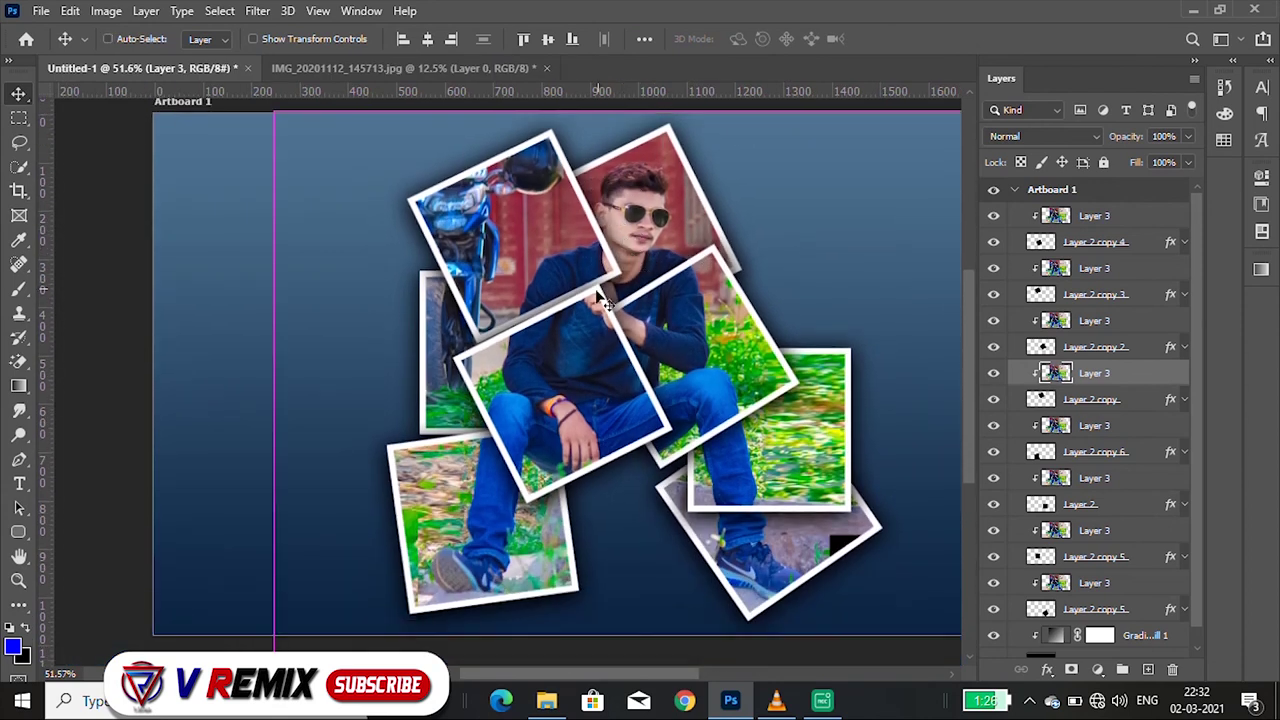
pyautogui.hscroll(2, 600, 300)
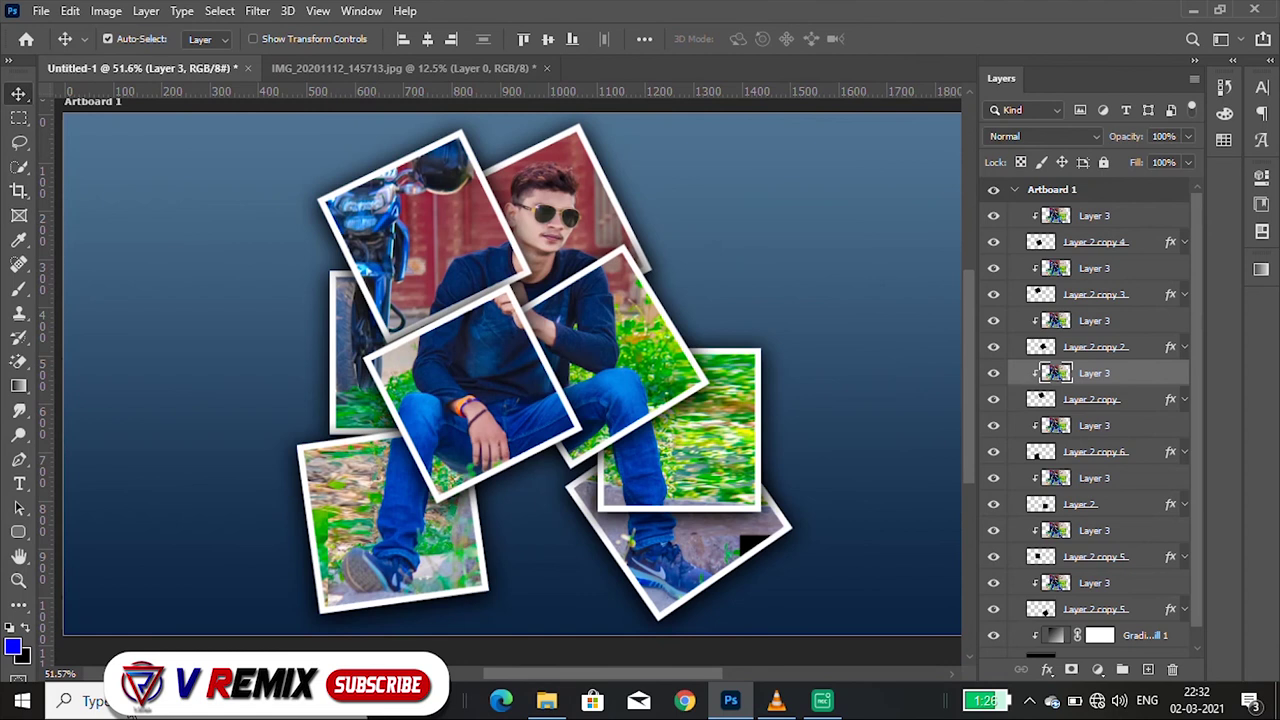